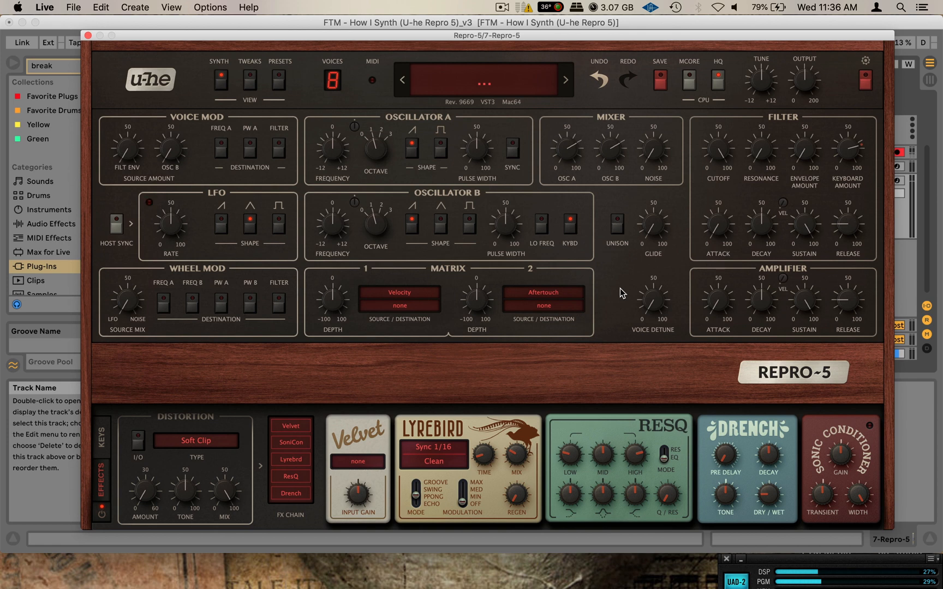
Step: Sweep the filter cutoff and settle it at 31.50, moving the synth window slightly up and left
mouse_move(715, 226)
mouse_move(724, 167)
left_click_drag(723, 167, 709, 229)
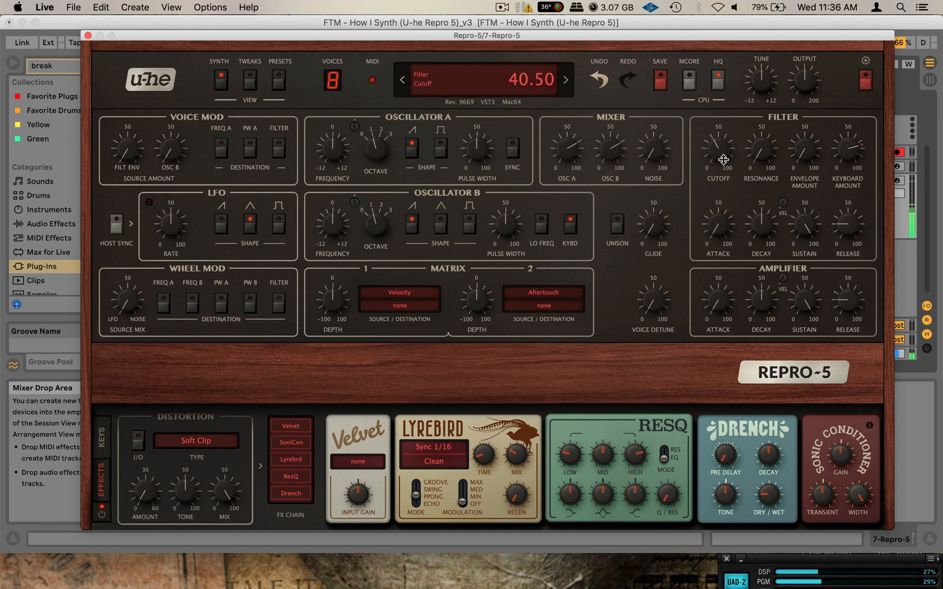
left_click_drag(723, 160, 720, 173)
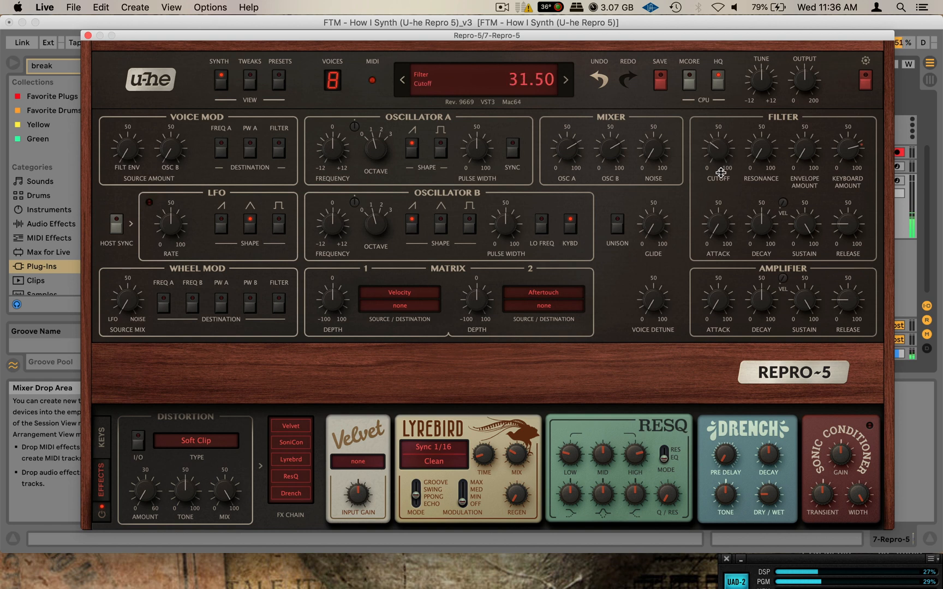
left_click_drag(701, 45, 693, 32)
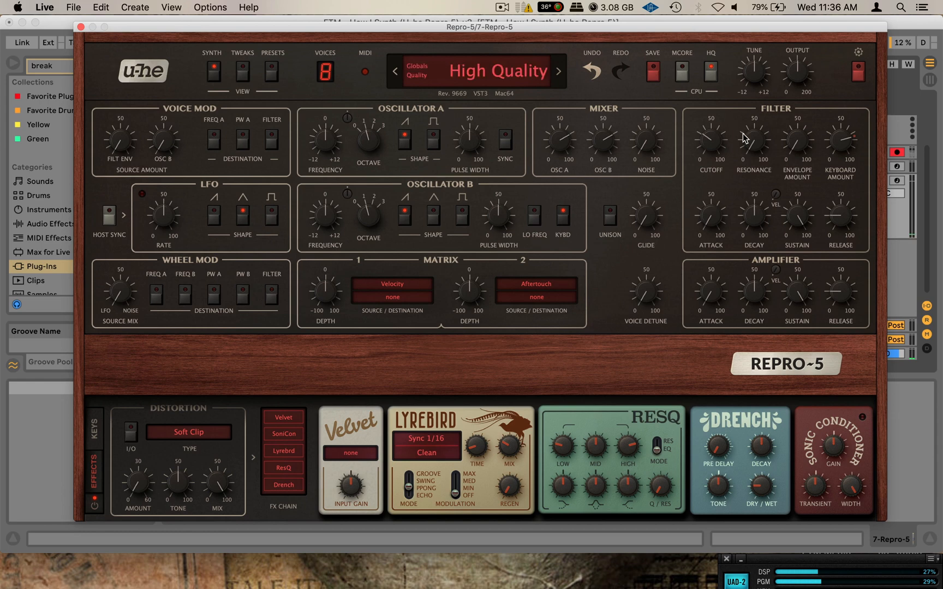
Step: Switch both Oscillator A and Oscillator B from the saw wave to the pulse wave
left_click(433, 139)
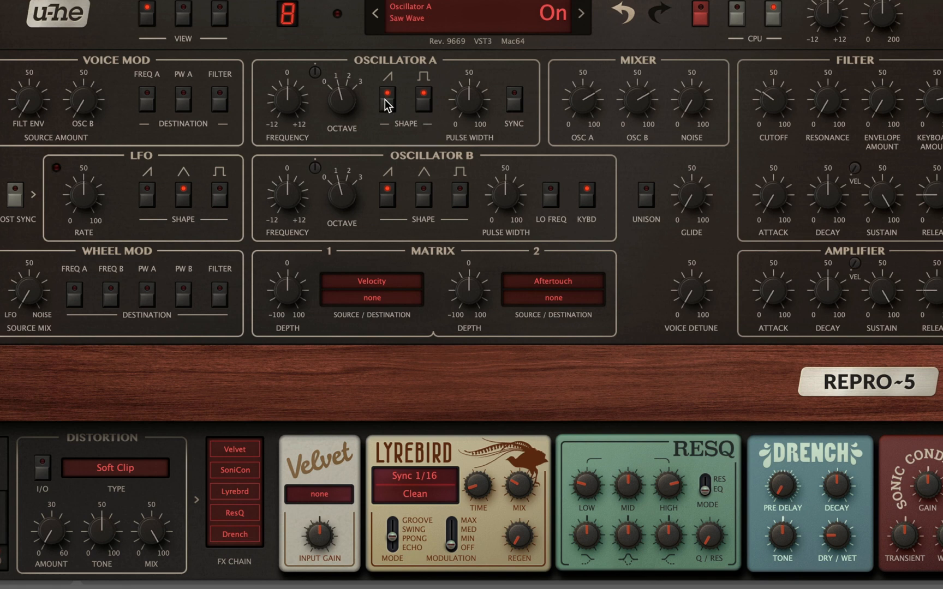
left_click(387, 103)
left_click(389, 197)
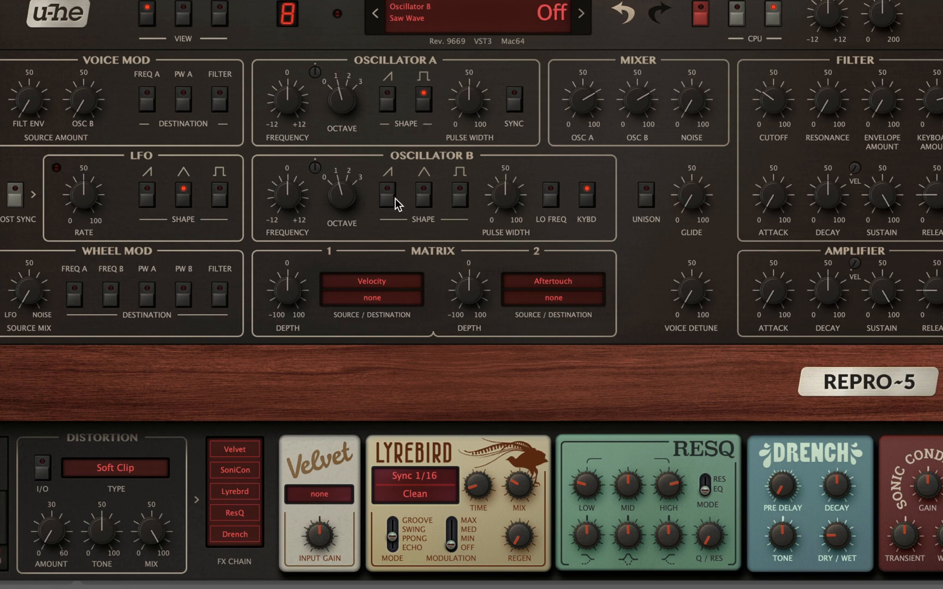
left_click(453, 198)
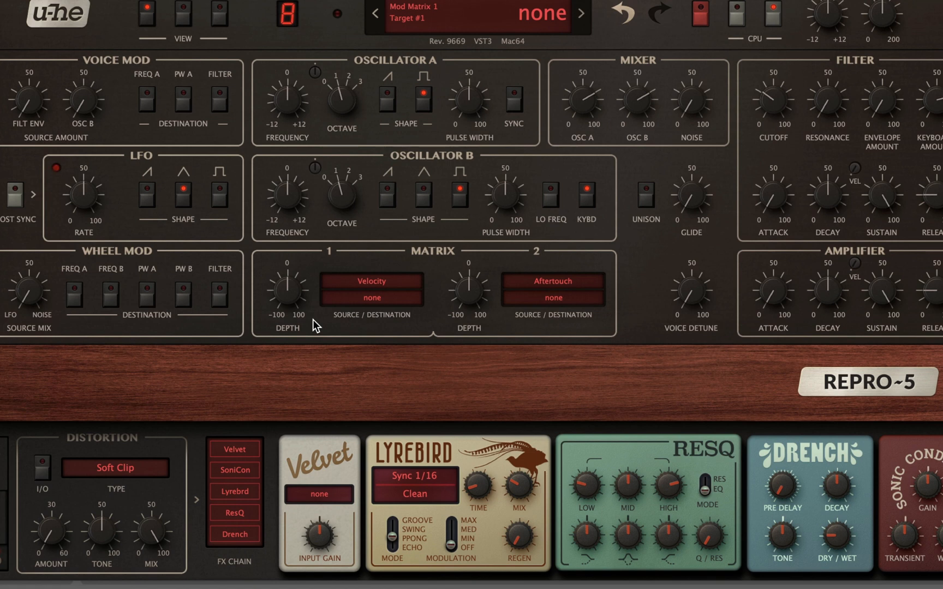
Step: Route the LFO to OscA: Pulse Width in matrix slot 1 and to OscB: Pulse Width in matrix slot 2
left_click(370, 283)
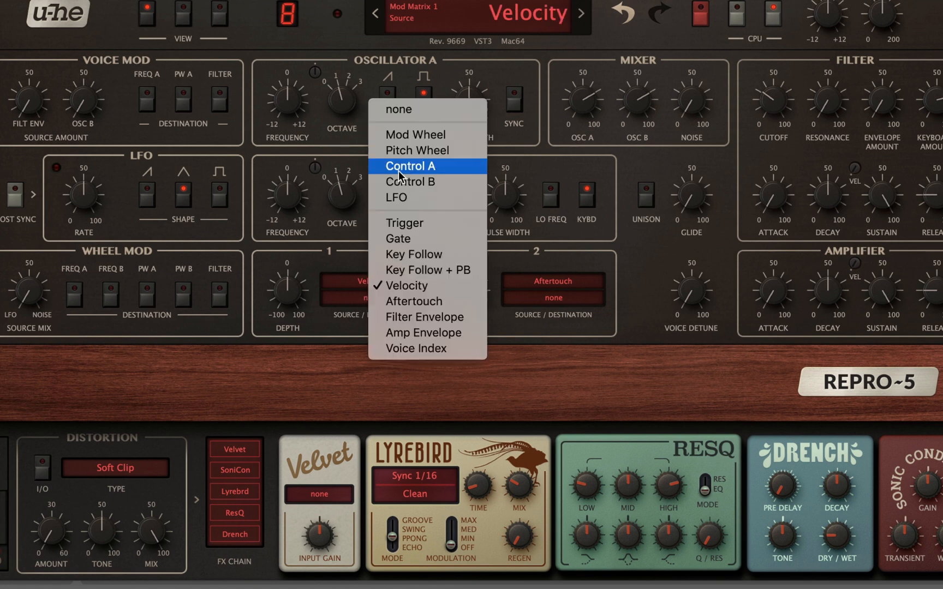
left_click(394, 195)
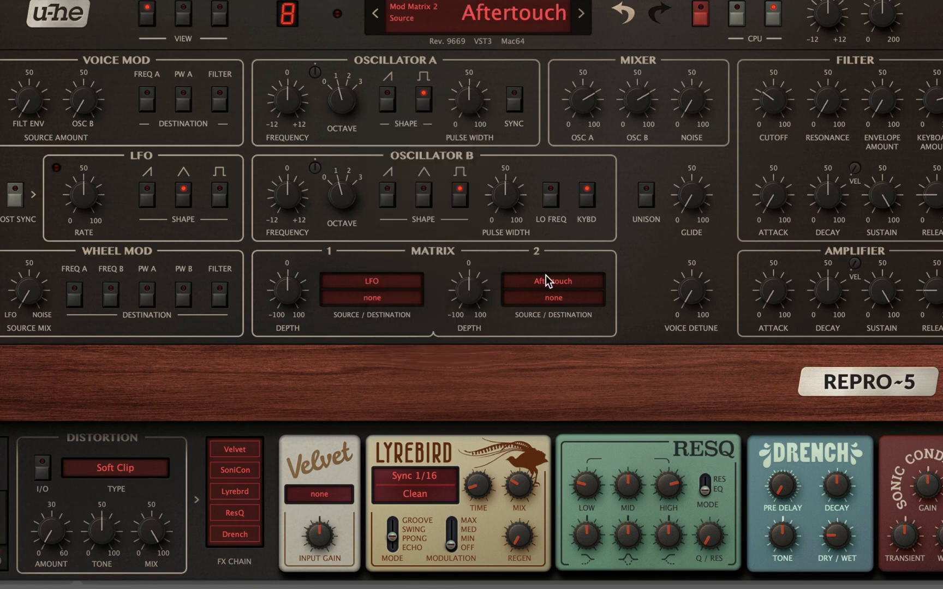
left_click(546, 276)
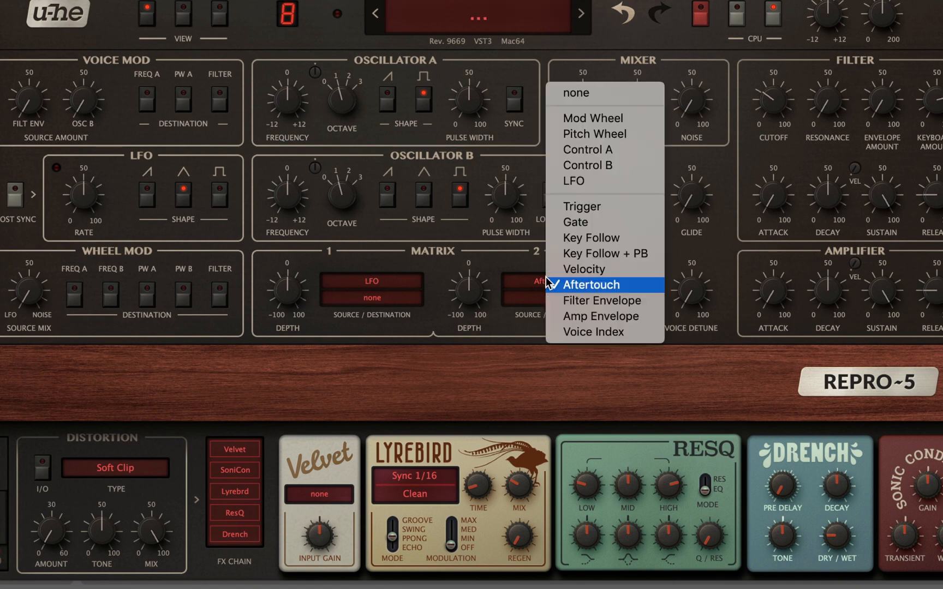
left_click(583, 182)
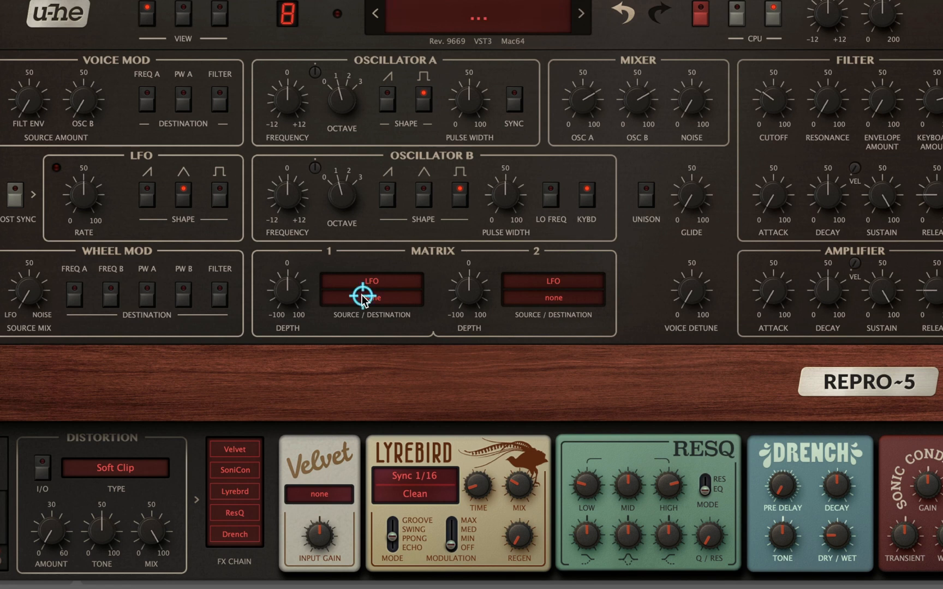
left_click_drag(363, 296, 467, 98)
left_click_drag(553, 297, 505, 205)
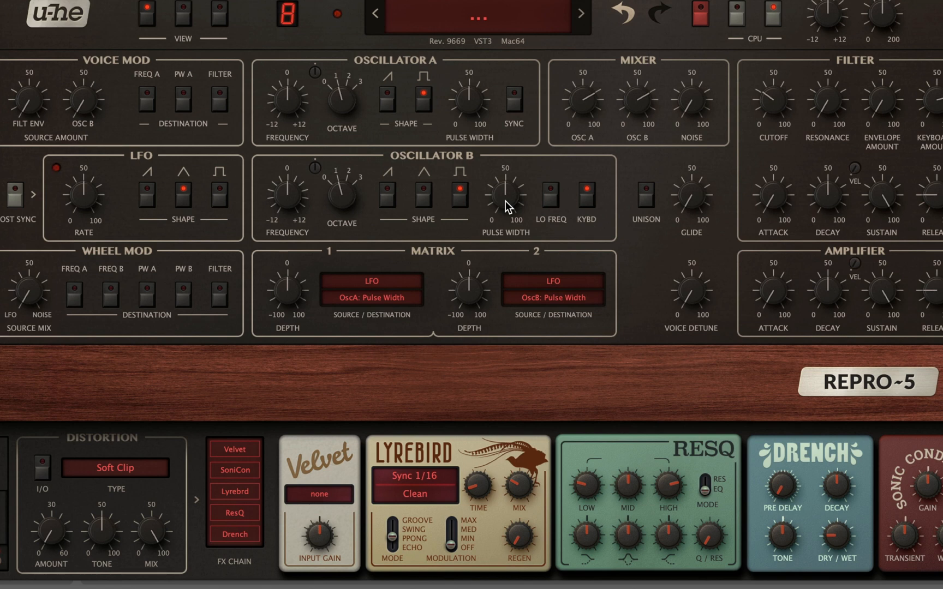
Step: Raise the filter cutoff to 58.50 and set the depth of both matrix slots to 100
left_click_drag(773, 106, 771, 63)
left_click_drag(290, 296, 290, 245)
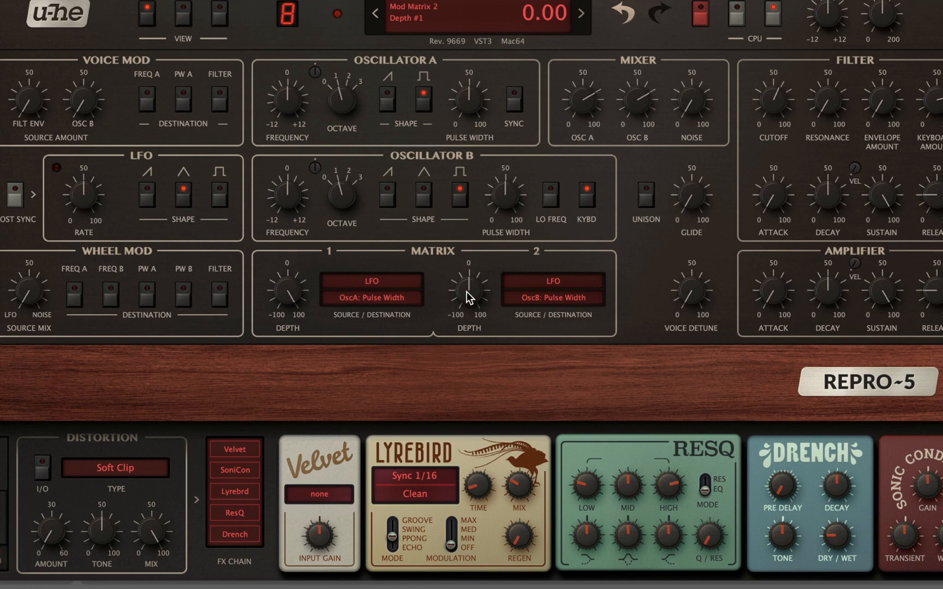
left_click_drag(467, 295, 481, 245)
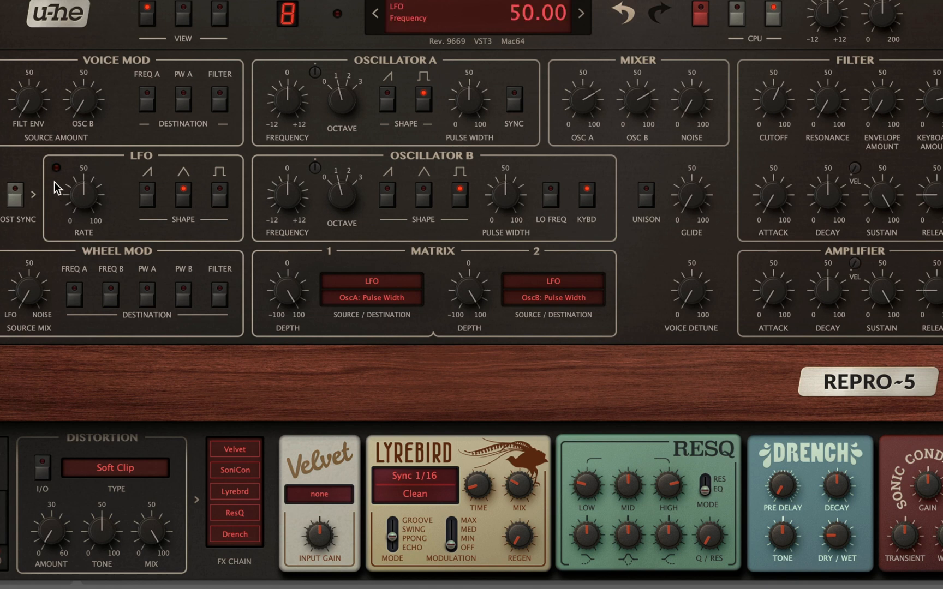
Step: Enable host sync for the LFO, try slower time bases such as 4/1, and settle on 1/1
left_click(14, 197)
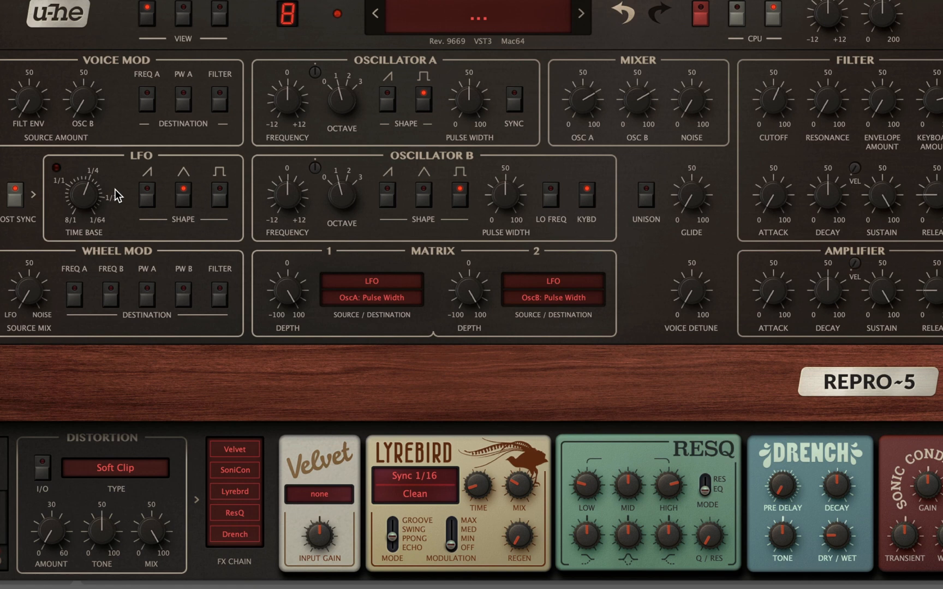
left_click_drag(115, 189, 65, 255)
left_click_drag(78, 203, 72, 241)
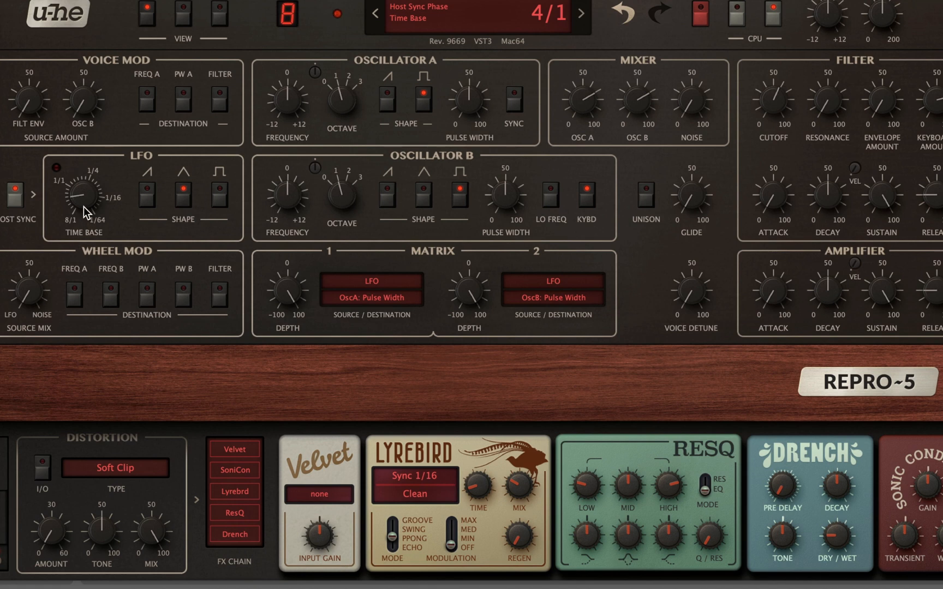
left_click_drag(82, 213, 74, 186)
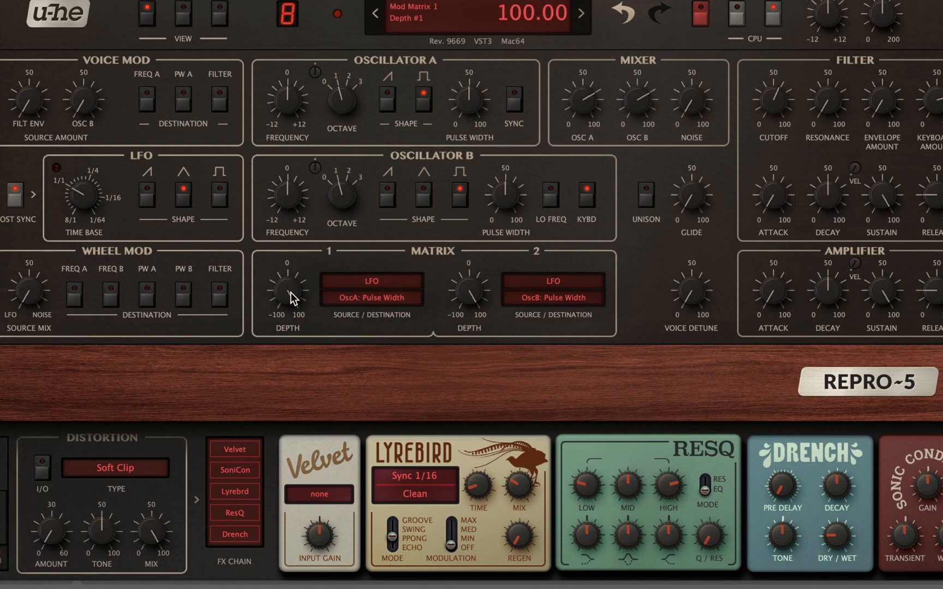
Step: Reduce the pulse-width modulation, setting matrix 1's depth to 40 and matrix 2's depth to 22
left_click_drag(291, 297, 288, 336)
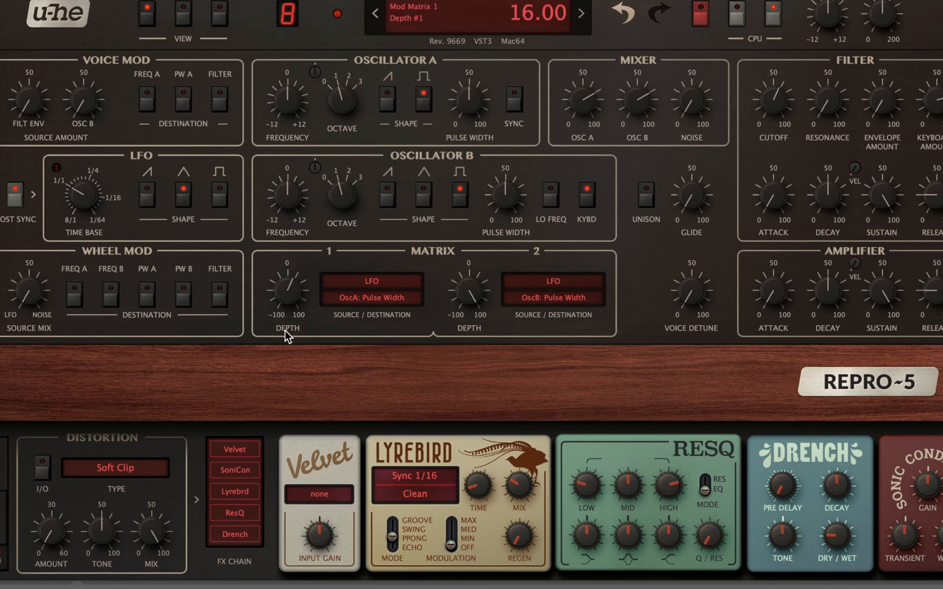
left_click_drag(453, 295, 461, 328)
left_click_drag(288, 297, 276, 287)
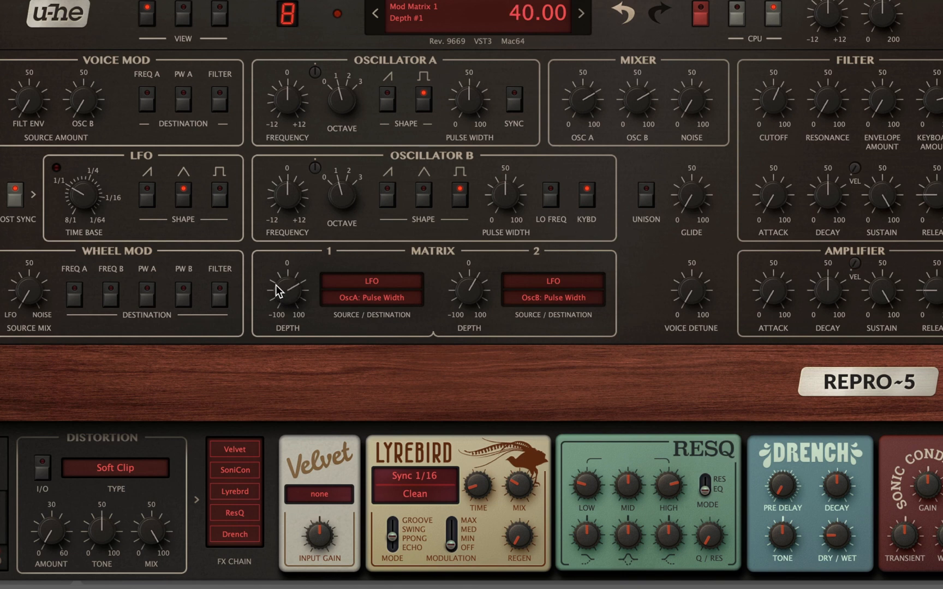
left_click_drag(467, 288, 469, 294)
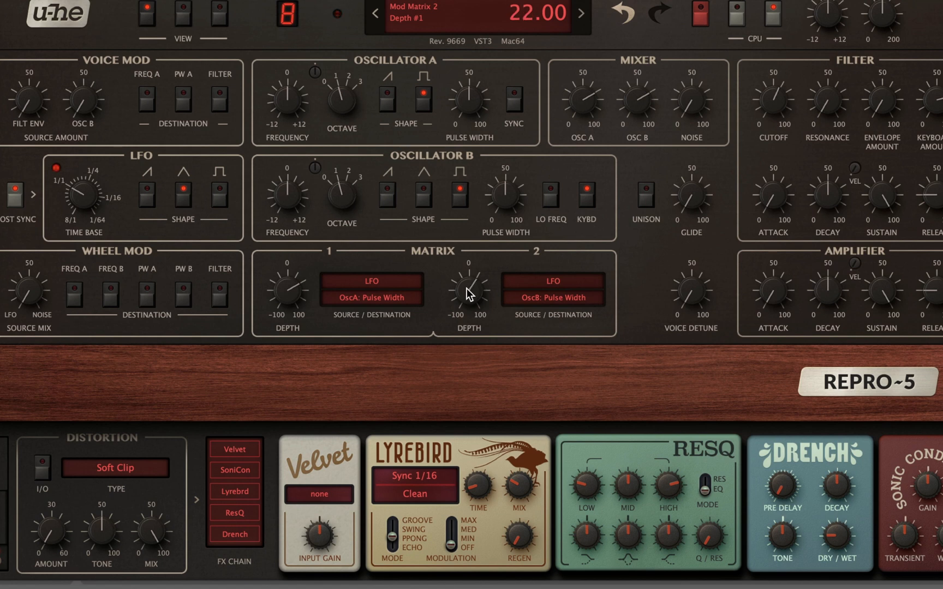
Step: Oppose the two pulse-width modulations by setting matrix 2's depth to -60 and increasing matrix 1's positive depth
mouse_move(290, 292)
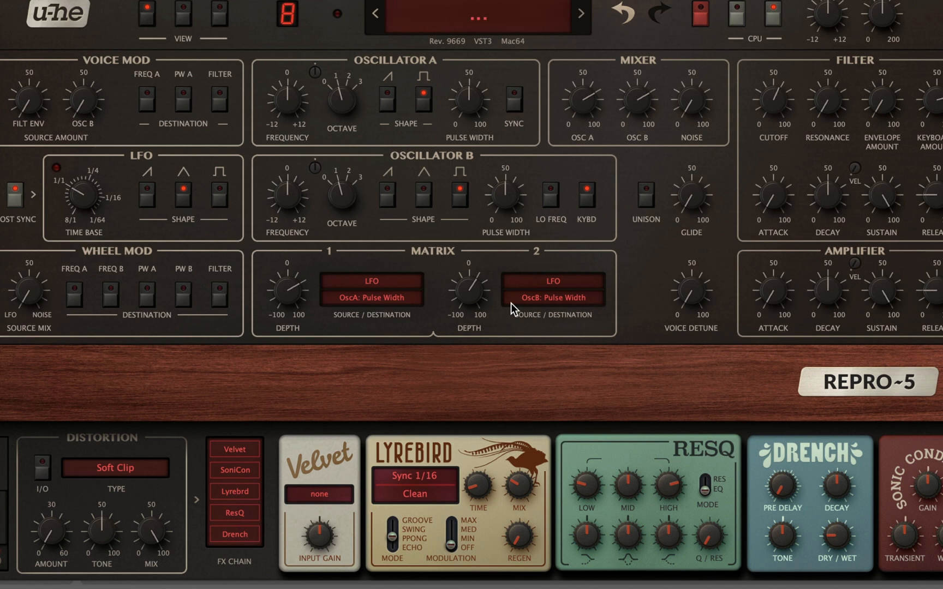
mouse_move(480, 295)
left_mouse_down()
mouse_move(475, 326)
mouse_move(469, 304)
left_mouse_up()
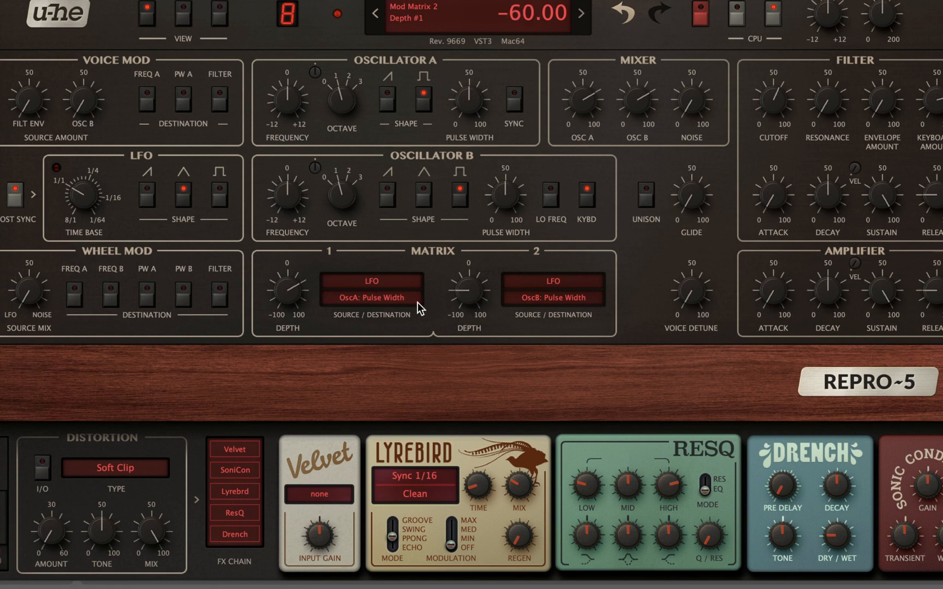
left_click_drag(276, 290, 277, 278)
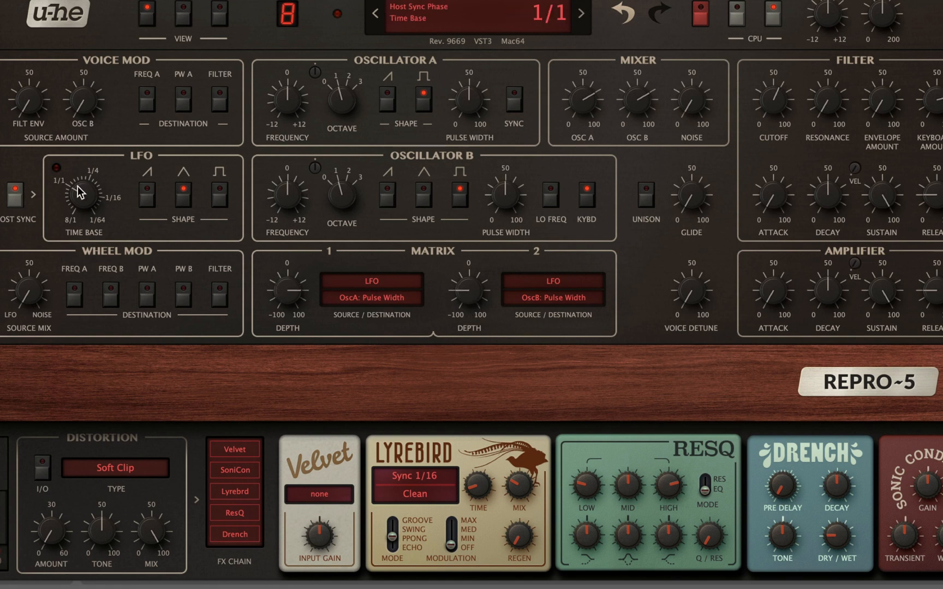
Step: Set the LFO time base to 8/1 and weaken both pulse-width modulations, with matrix 2's depth at -42
left_click_drag(80, 202, 80, 208)
left_click_drag(82, 217, 82, 220)
left_click_drag(82, 200, 77, 246)
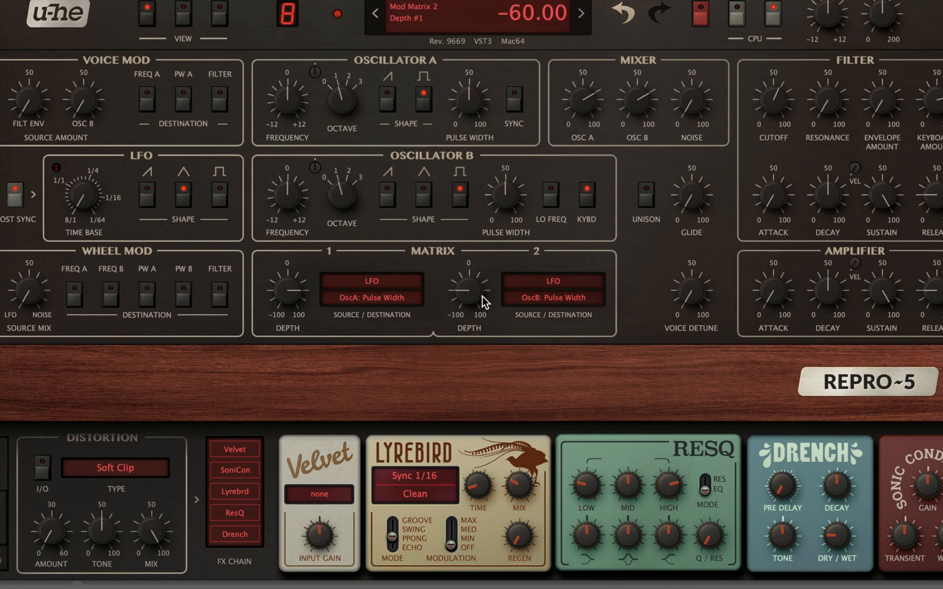
left_click_drag(288, 295, 287, 304)
left_click_drag(476, 296, 475, 281)
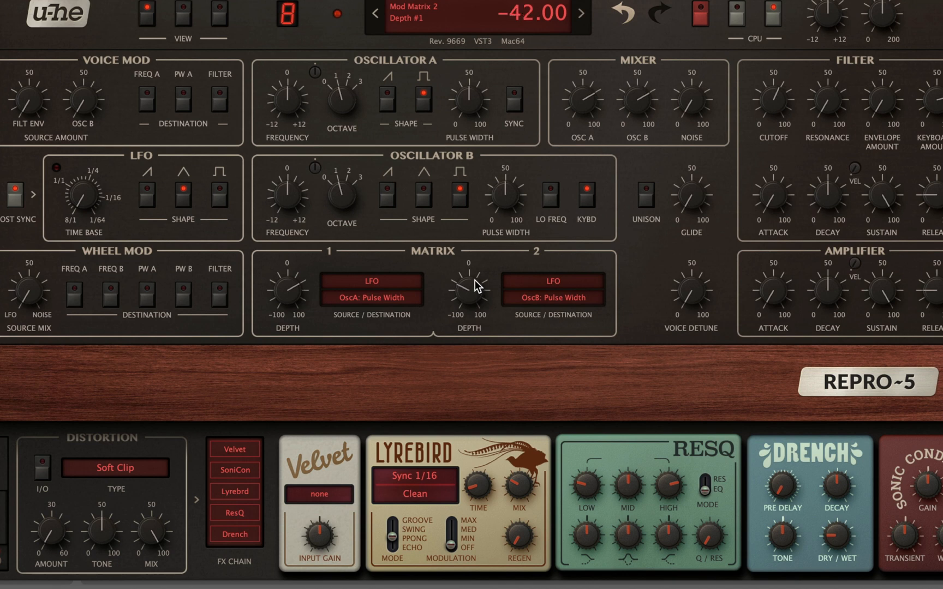
Step: Reset both matrix depths to 0 and set the source of both matrix slots to none
left_click_drag(288, 292, 289, 309)
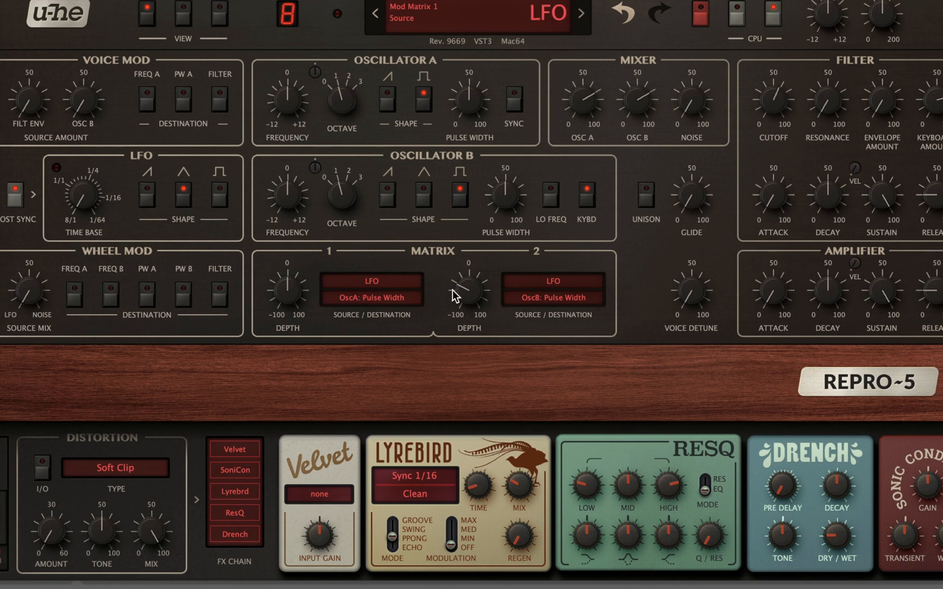
double_click(477, 295)
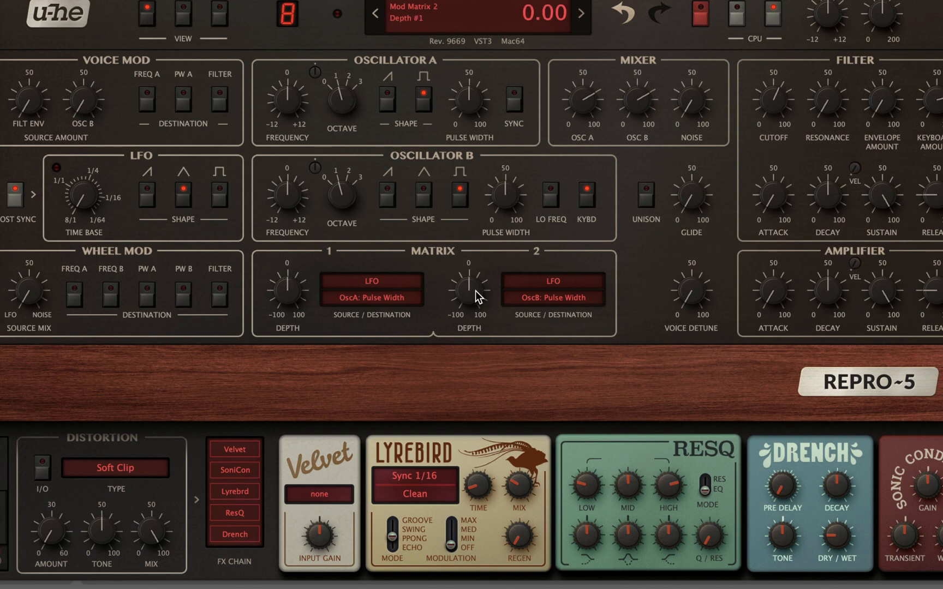
left_click(379, 285)
left_click(426, 202)
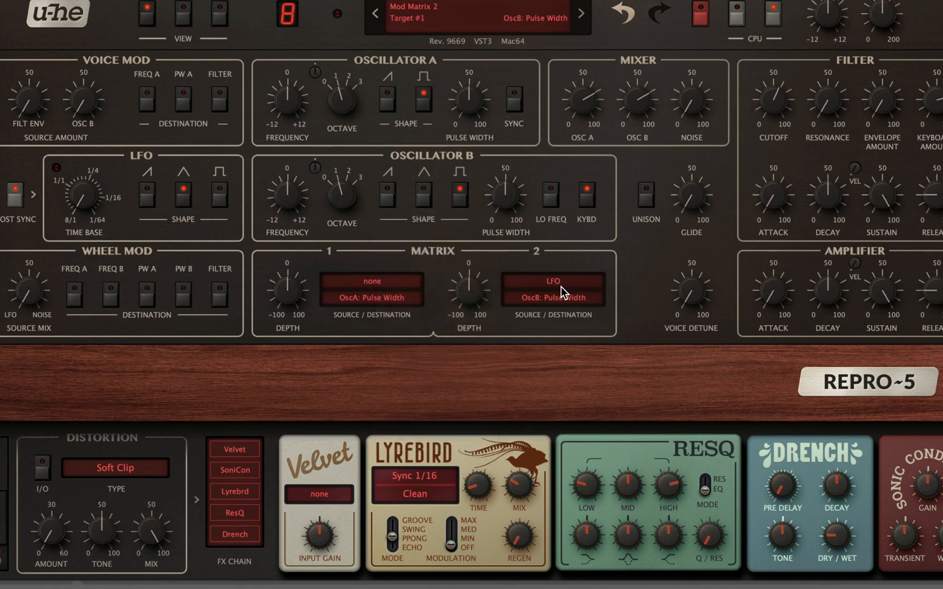
left_click(562, 282)
left_click(589, 202)
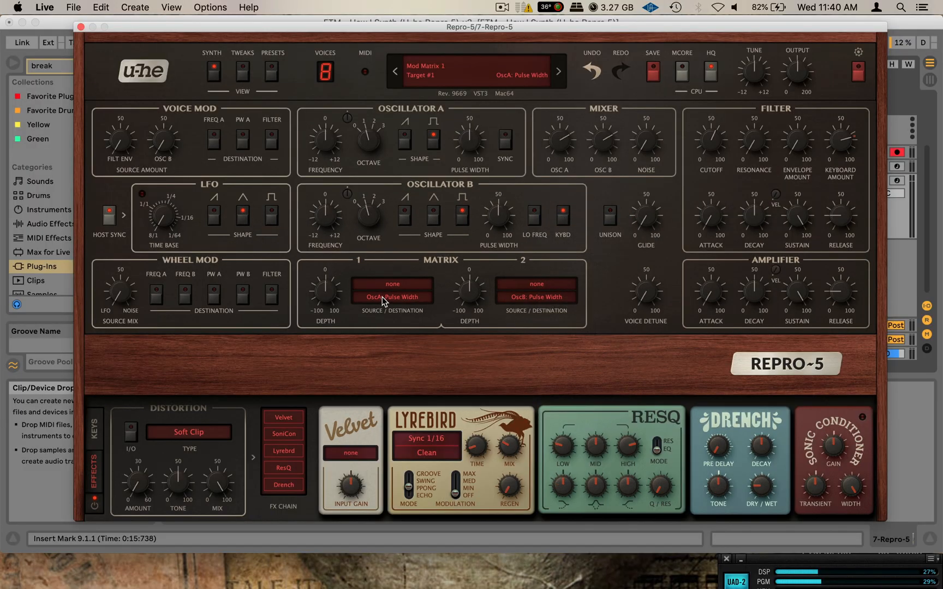
Step: Find LFO MIDI among the Max MIDI effects with the search "lfo" and add two instances to the Repro-5 track
left_click(124, 125)
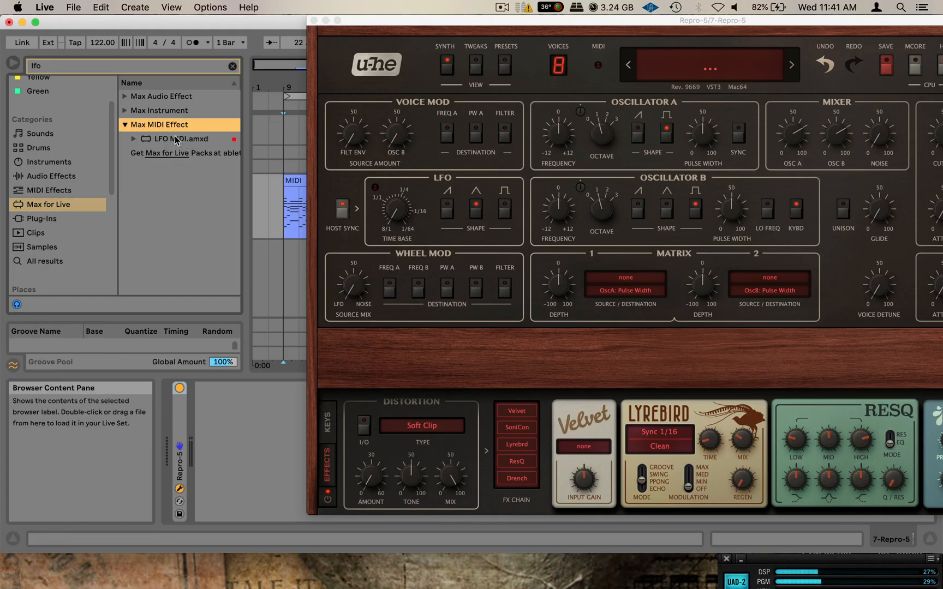
left_click_drag(158, 141, 275, 195)
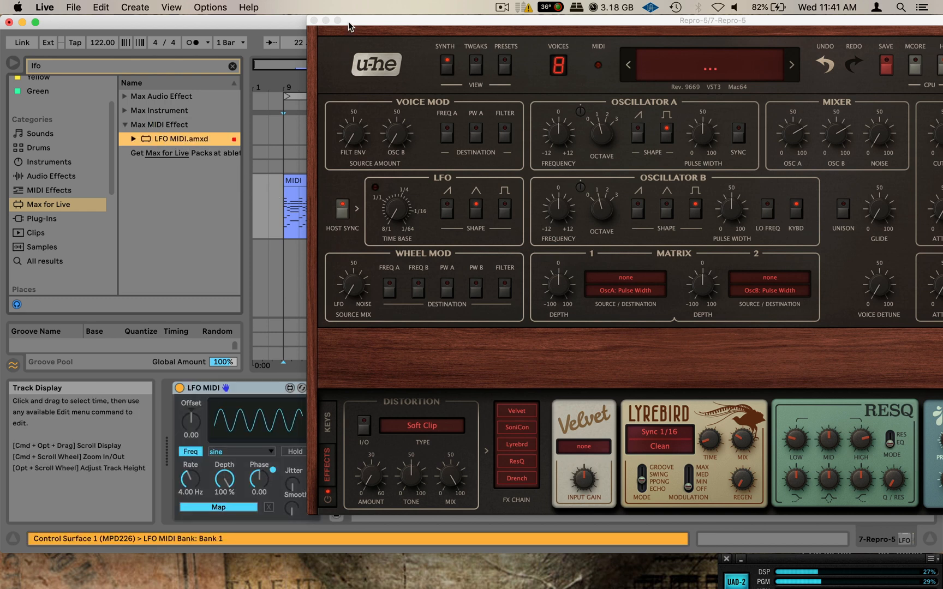
left_click_drag(349, 26, 452, 26)
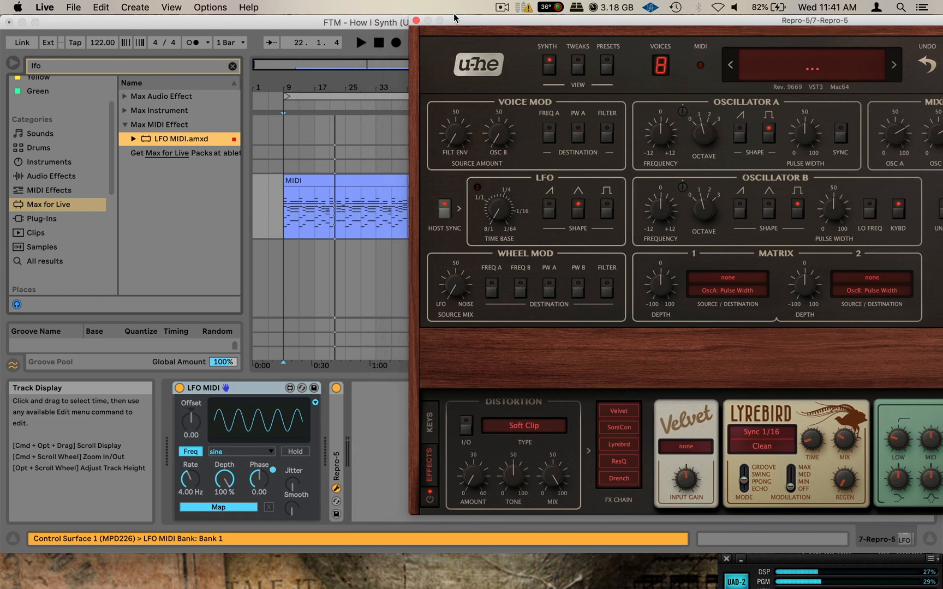
double_click(177, 143)
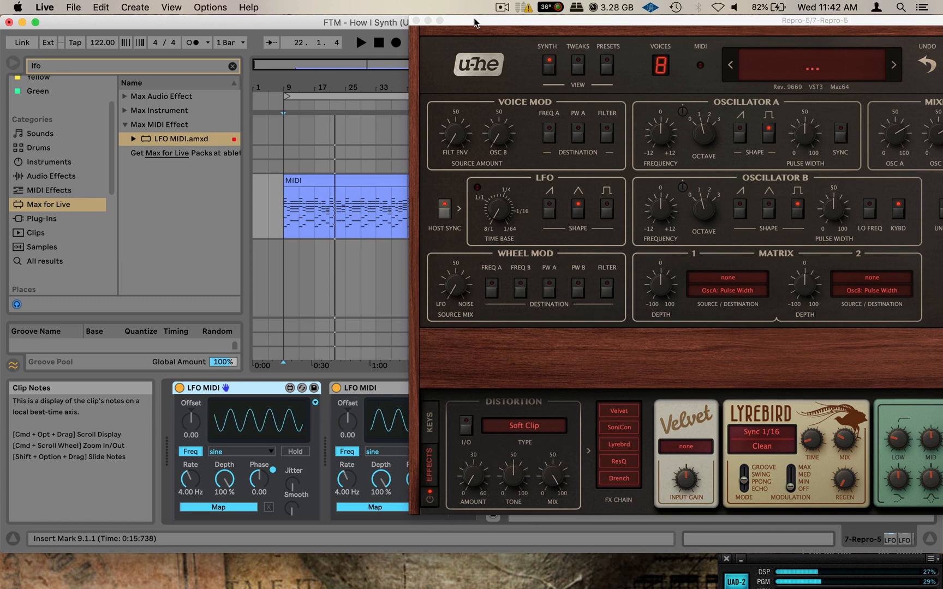
Step: Fold the first LFO MIDI device and unfold the Repro-5 device with its Configure mode enabled
double_click(256, 386)
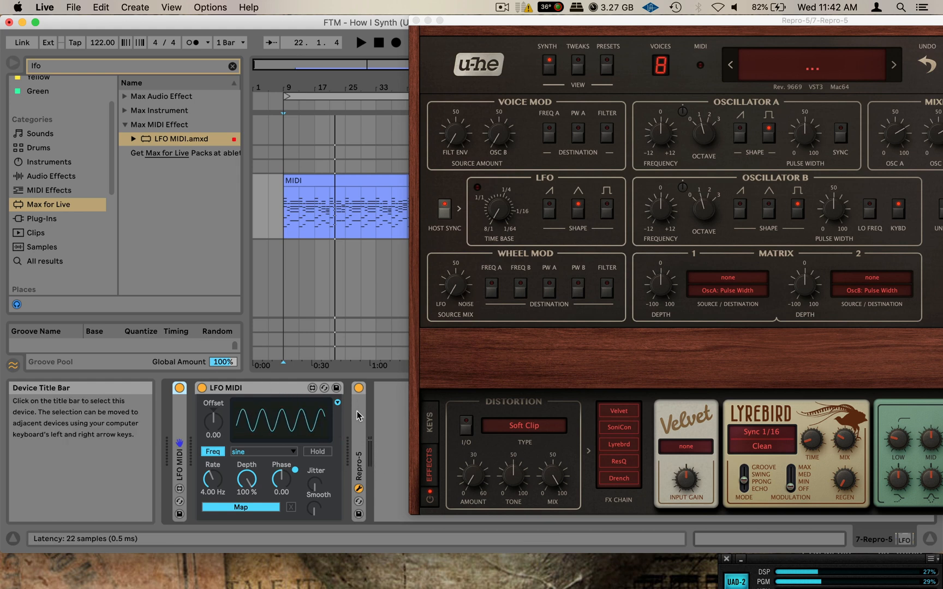
double_click(359, 466)
left_click_drag(495, 20, 789, 24)
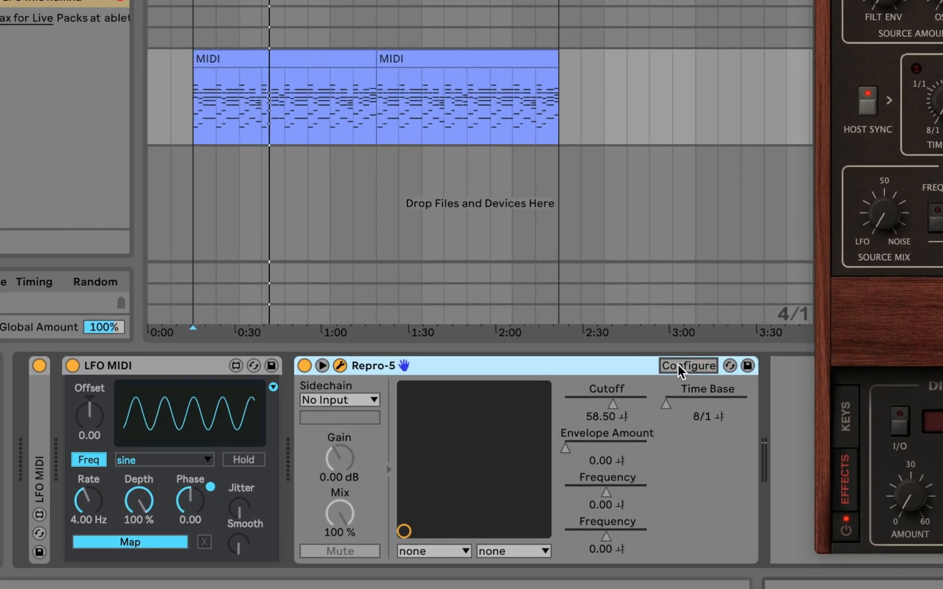
left_click(616, 388)
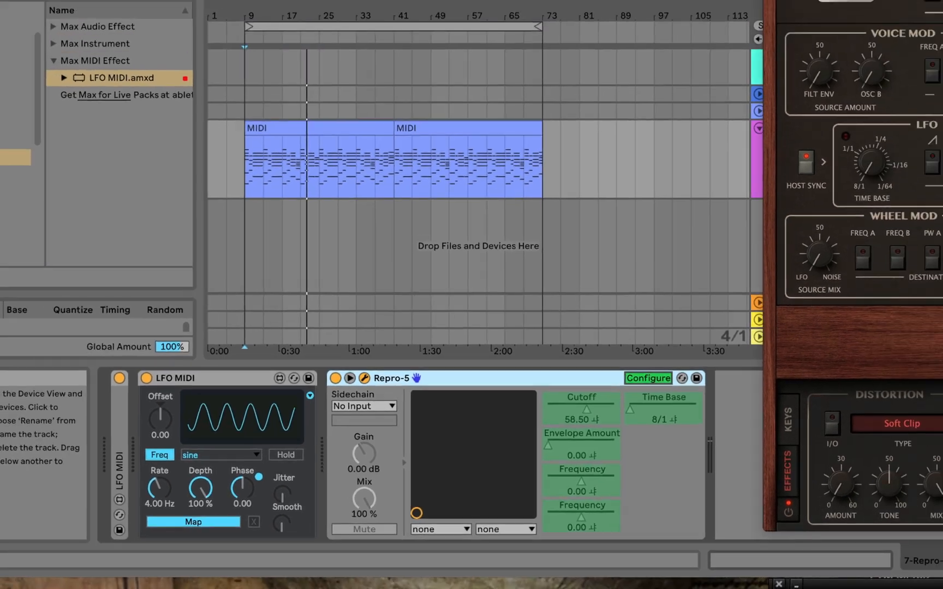
Step: Add the pulse widths of oscillators A and B to the Repro-5 device's parameters and turn off Configure mode
left_click_drag(792, 21, 196, 4)
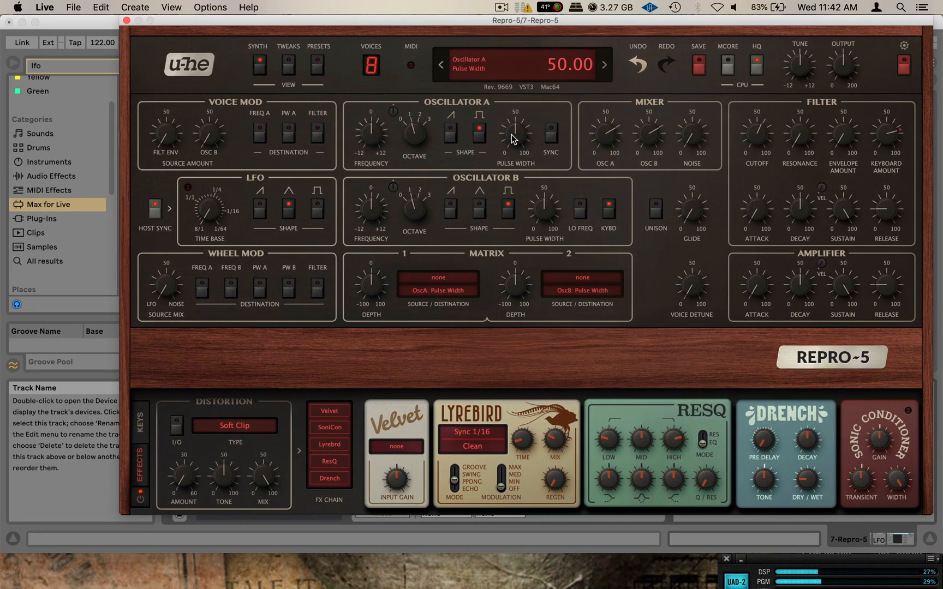
scroll(513, 139, "down", 2)
scroll(513, 139, "up", 3)
scroll(545, 219, "up", 6)
scroll(543, 219, "down", 9)
left_click_drag(425, 20, 728, 25)
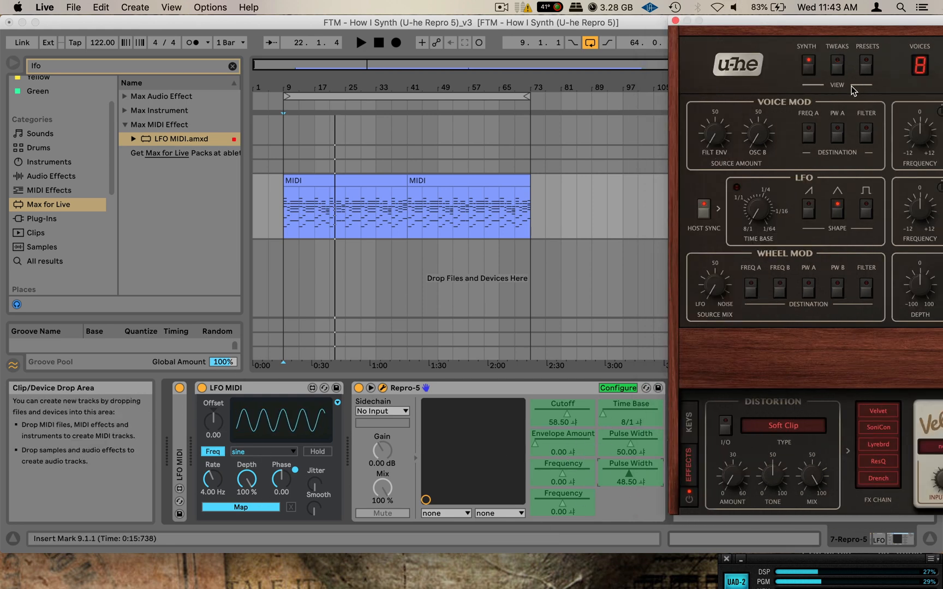
left_click_drag(859, 21, 897, 7)
left_click(617, 388)
left_click(616, 388)
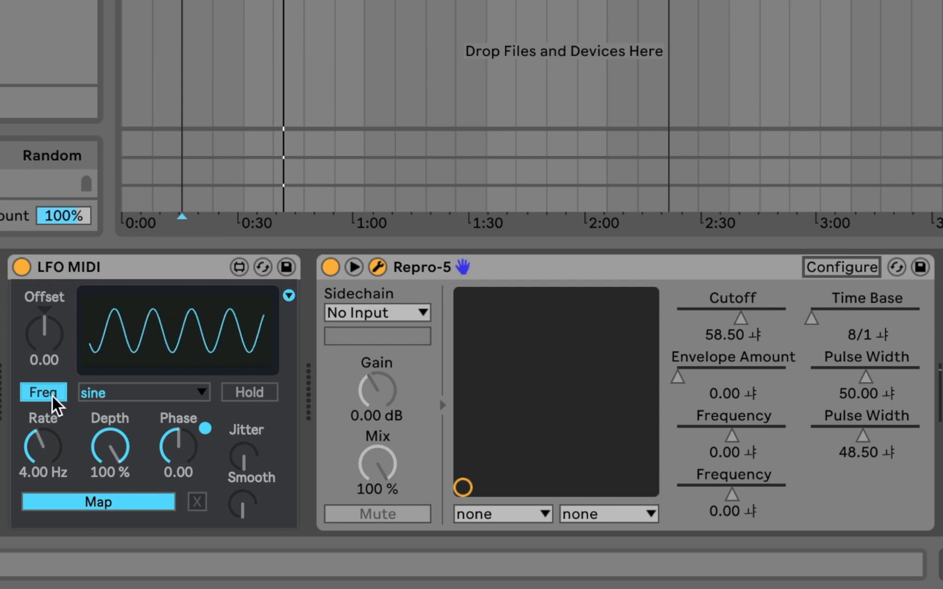
Step: Map the second LFO MIDI device to oscillator A's pulse width and sync it to the tempo at a rate of 1/4
left_click(110, 513)
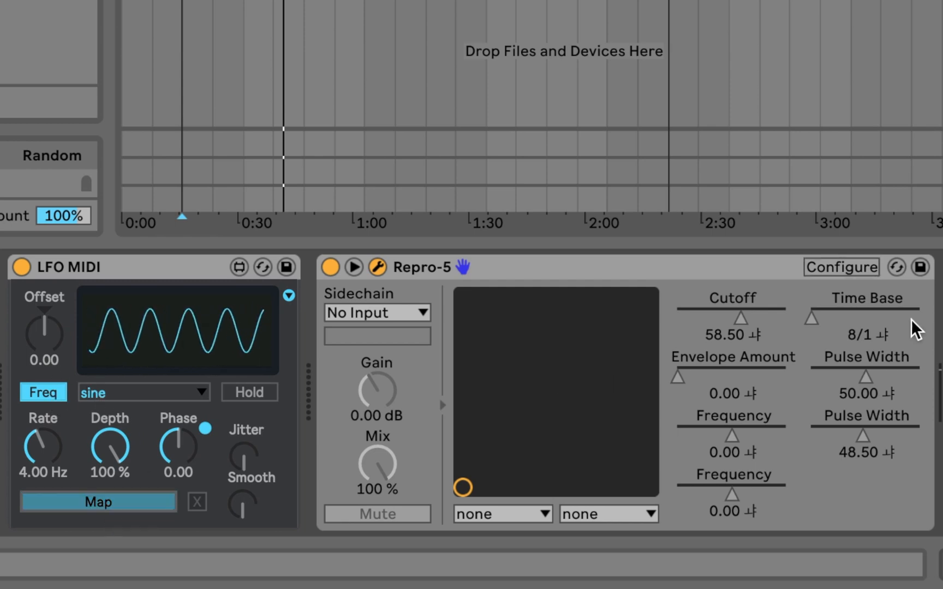
left_click(867, 384)
left_click(42, 393)
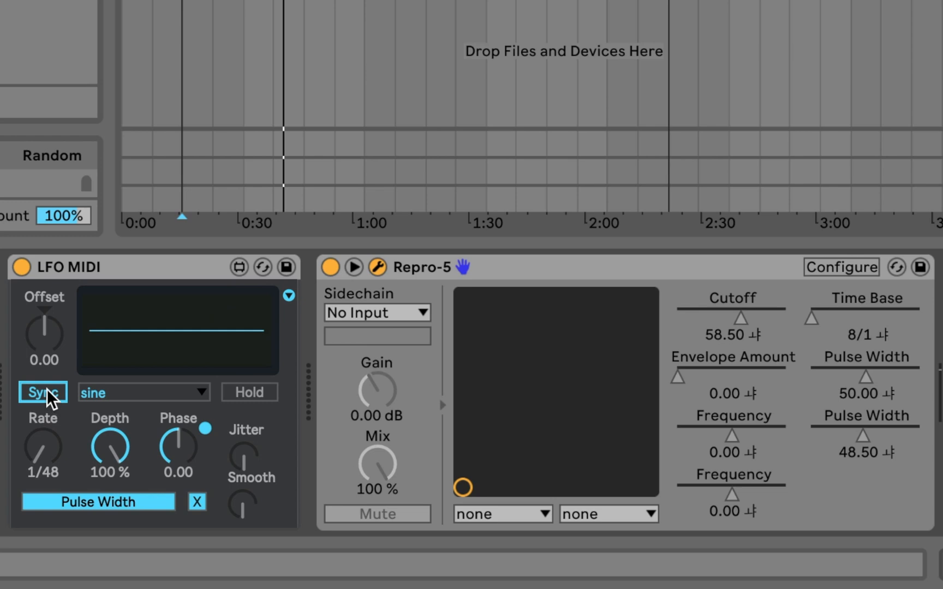
mouse_move(42, 447)
left_mouse_down()
mouse_move(43, 410)
mouse_move(43, 455)
left_mouse_up()
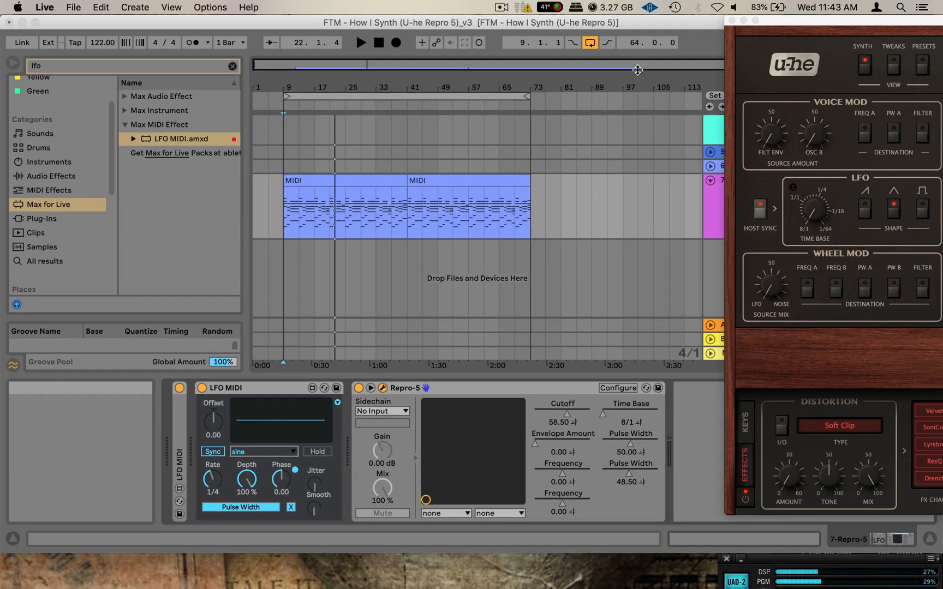
Step: Start playback with the Repro-5 window beside the mapped LFO and slow the LFO rate to 4
key("space")
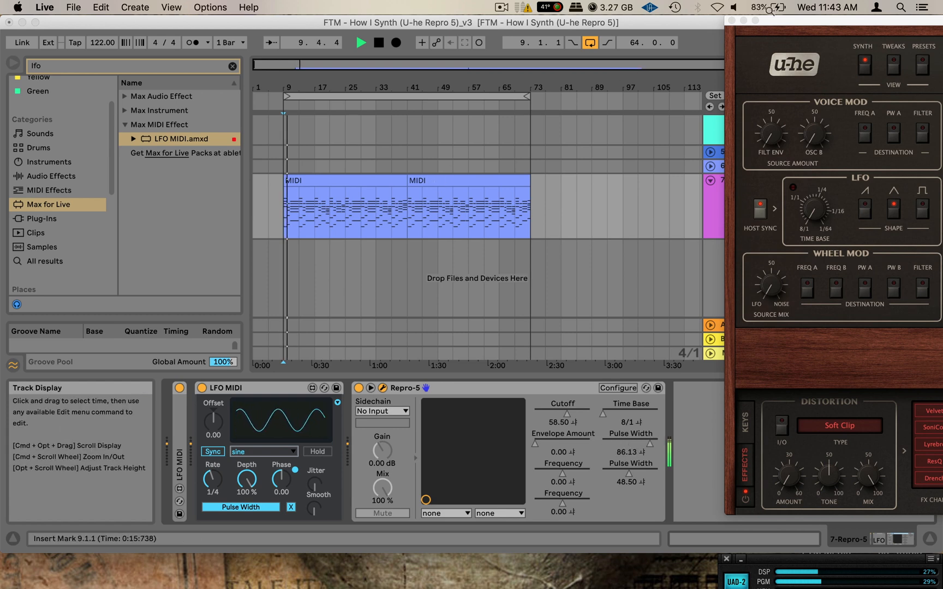
left_click_drag(802, 22, 423, 34)
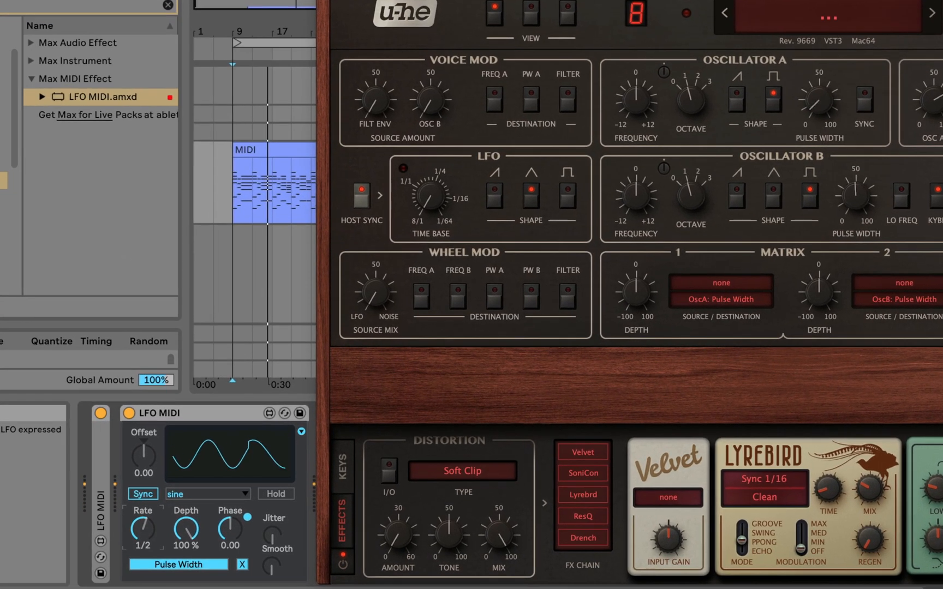
left_click_drag(143, 529, 143, 496)
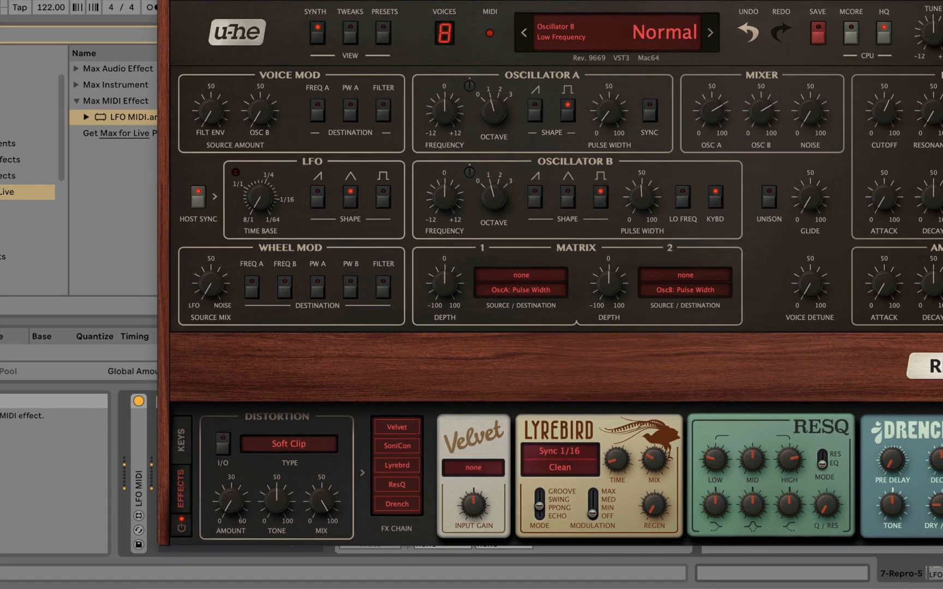
Step: Take the filter cutoff down to 43.00 and back up a little during playback, and stop playback
left_click_drag(885, 113, 888, 135)
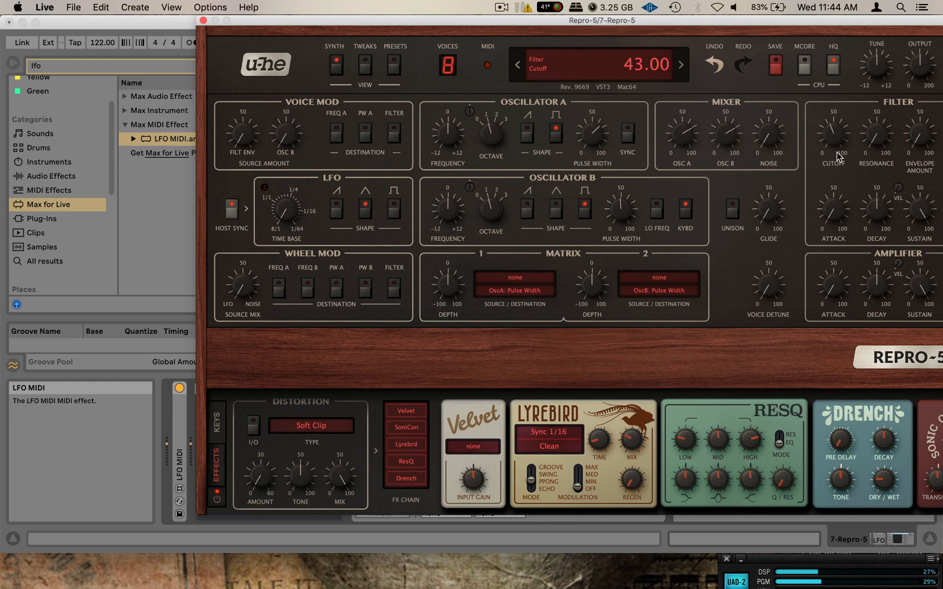
left_click_drag(839, 156, 879, 91)
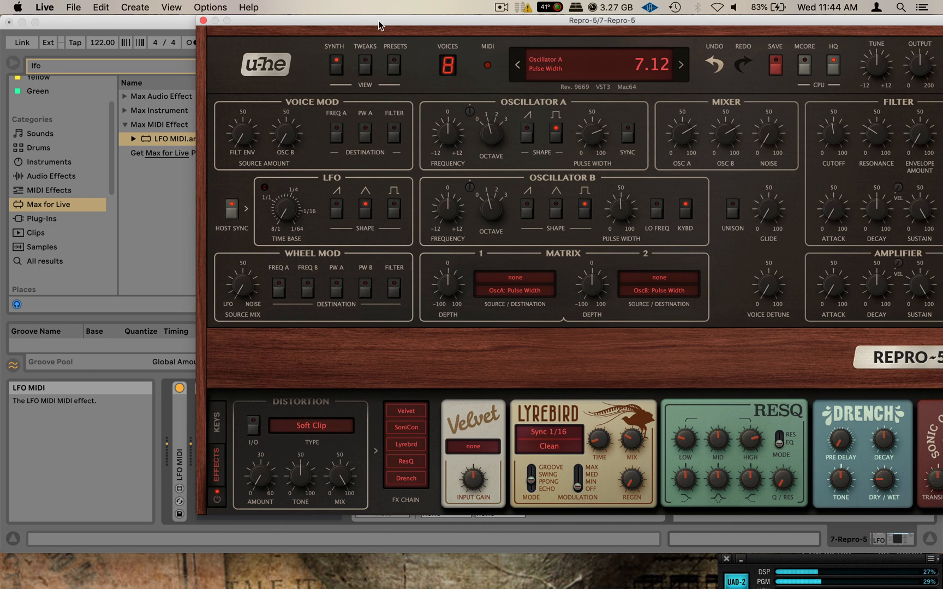
left_click_drag(378, 19, 568, 21)
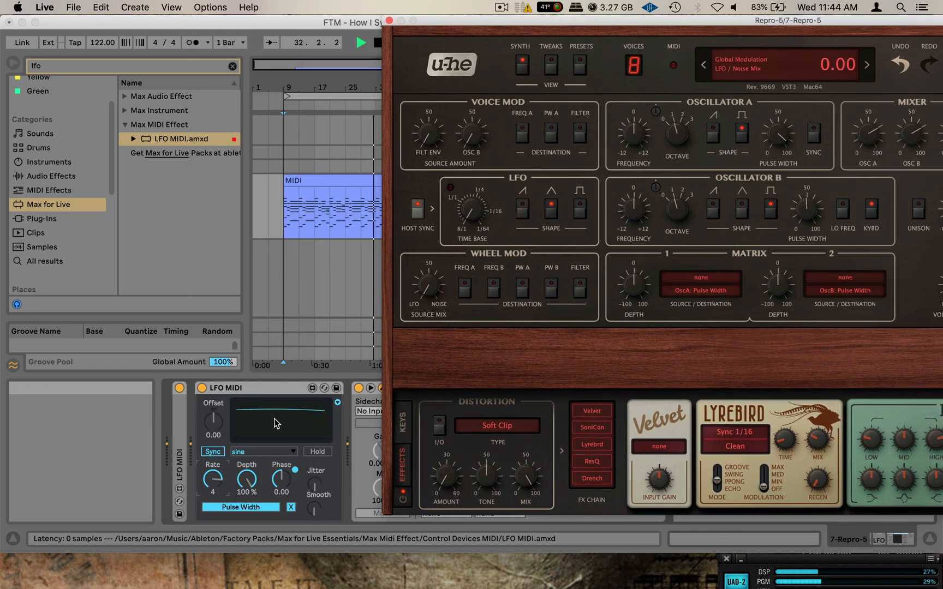
key("space")
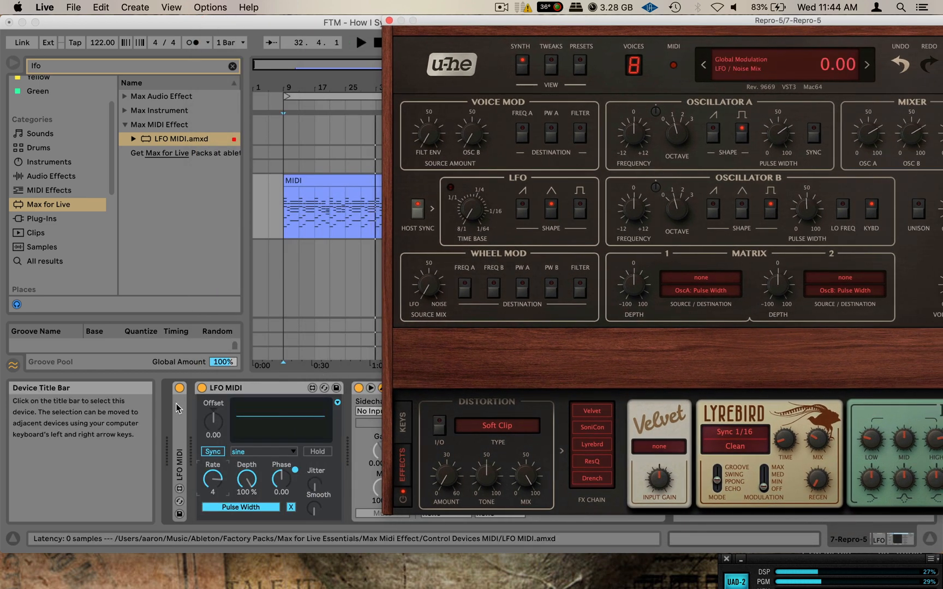
Step: Unfold the first LFO MIDI device and rename the LFO mapped to oscillator A's pulse width as PW A
left_click_drag(442, 23, 467, 24)
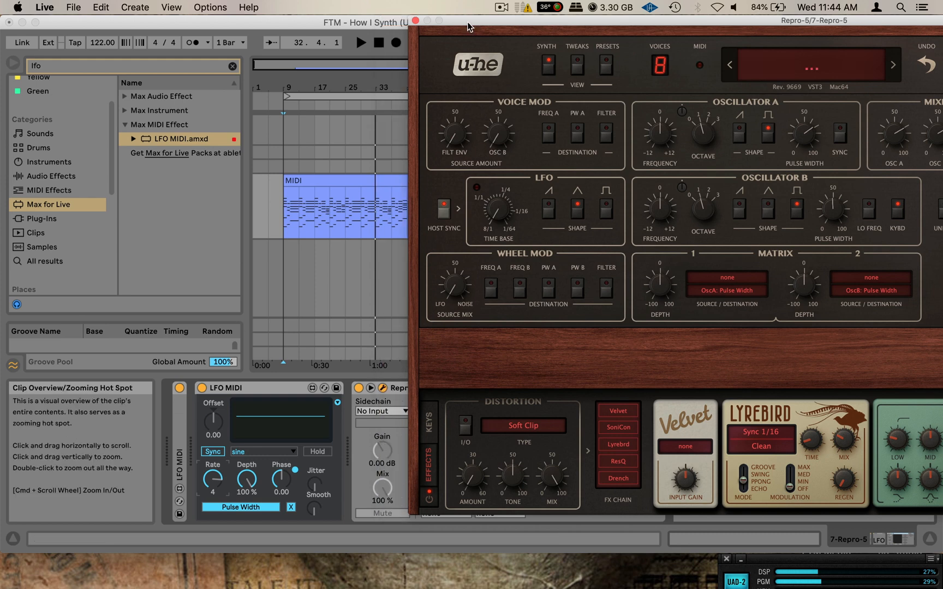
double_click(178, 429)
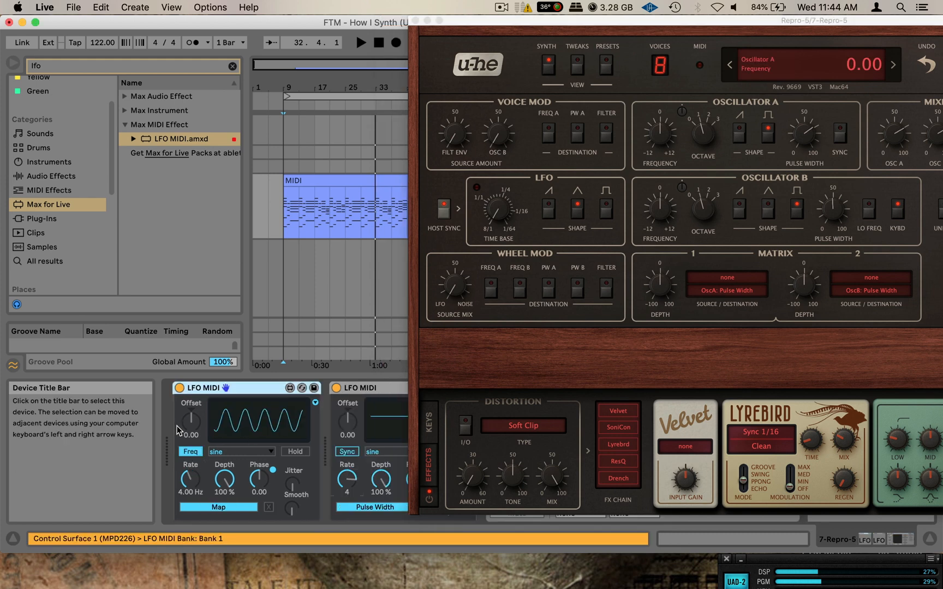
left_click(367, 388)
key("super+r")
type("P")
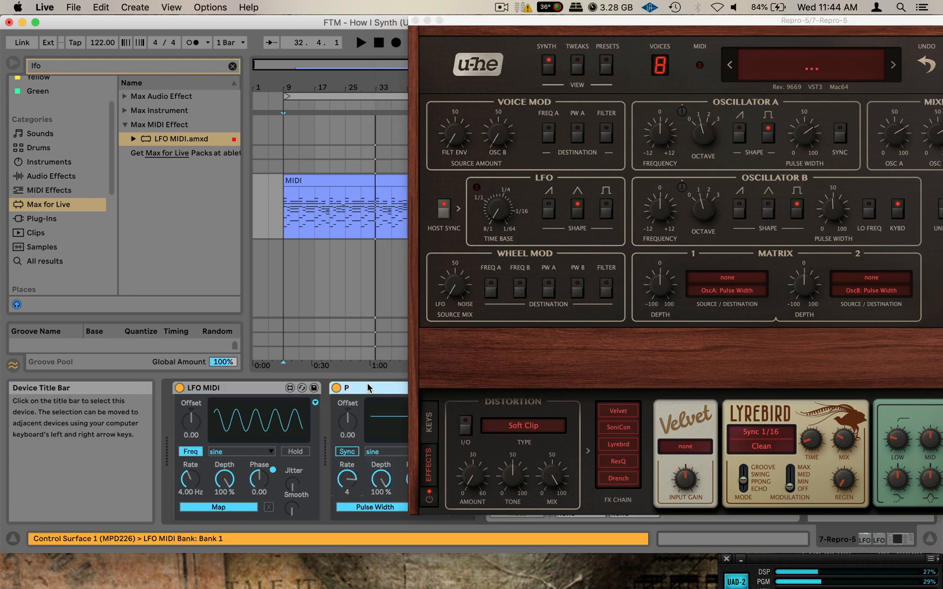
type("W A")
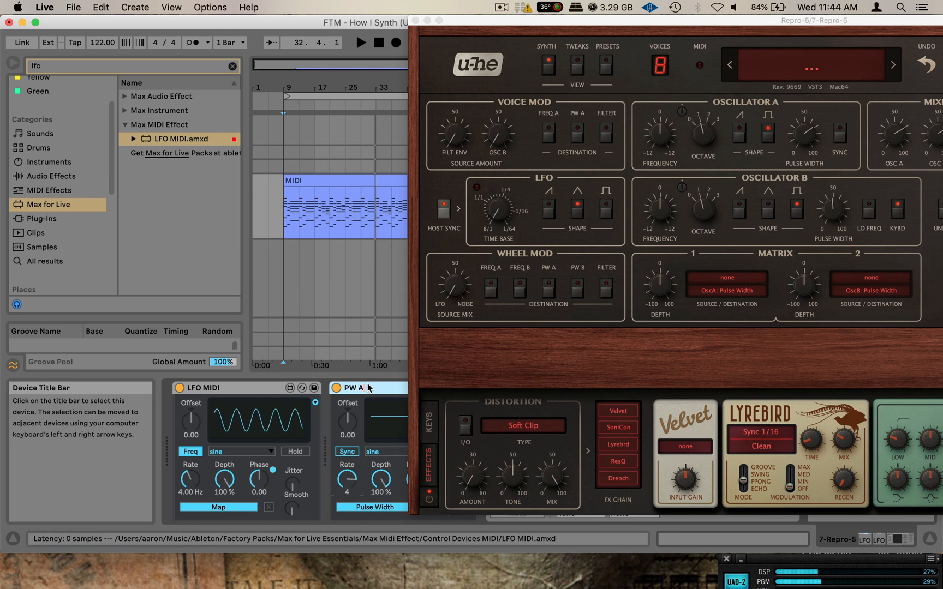
Step: Rename the unmapped LFO MIDI device as PW B and reorder the chain so that PW A comes before it
left_click(226, 388)
key("super+r")
type("PW B")
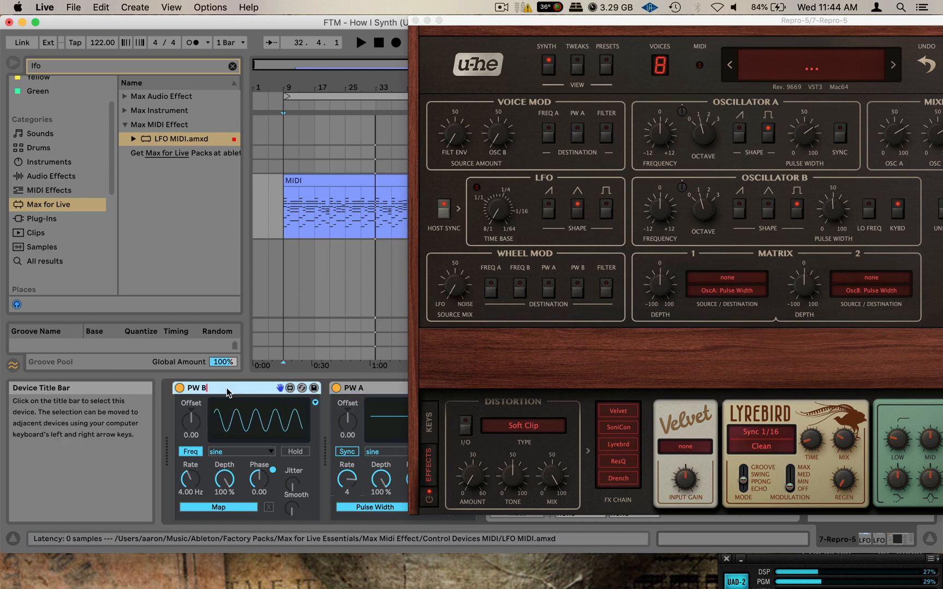
key("Return")
left_click_drag(187, 388, 365, 389)
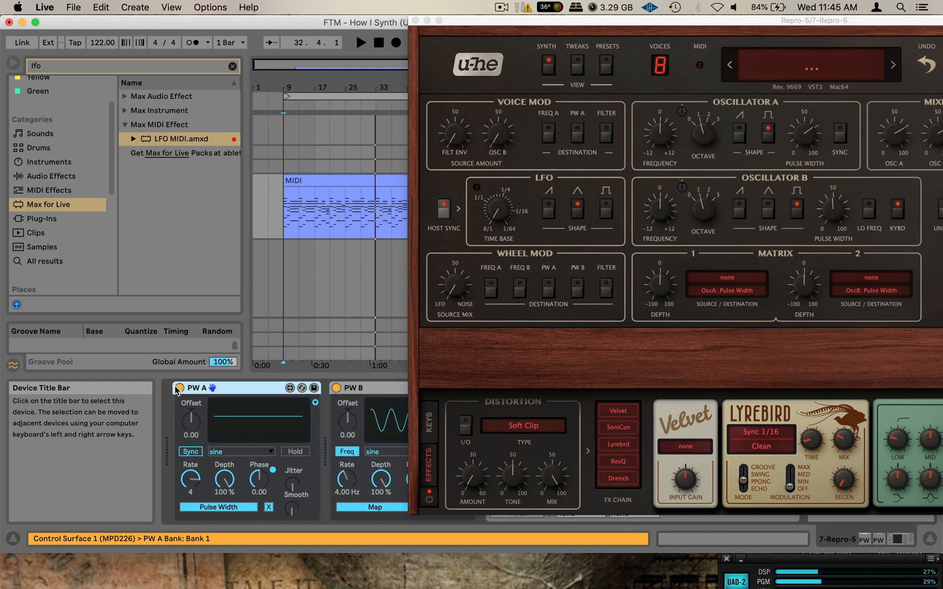
Step: Sync the PW B LFO to the tempo at a rate of 4 and map it to oscillator B's pulse width
left_click_drag(475, 19, 584, 20)
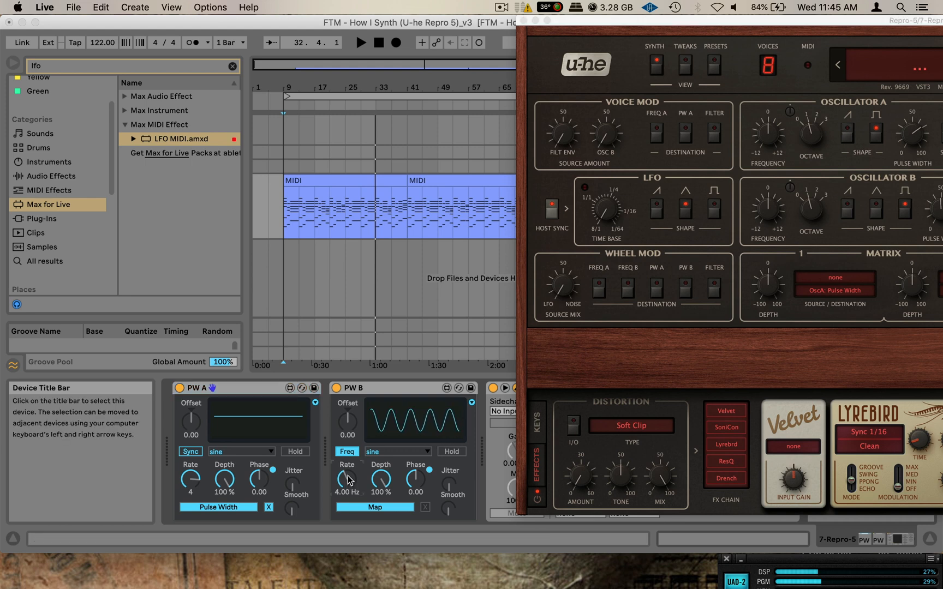
left_click(347, 452)
left_click_drag(347, 479, 347, 470)
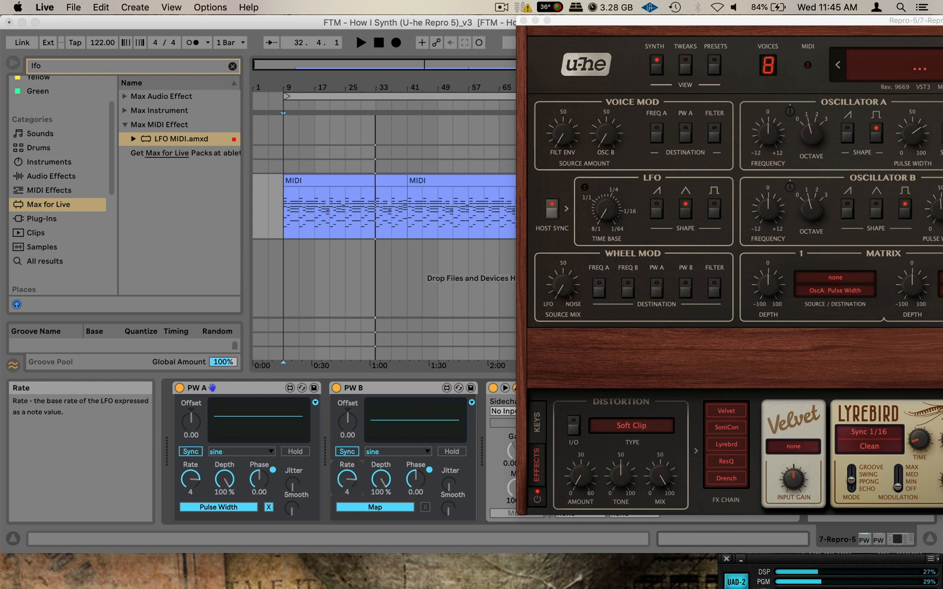
left_click(375, 507)
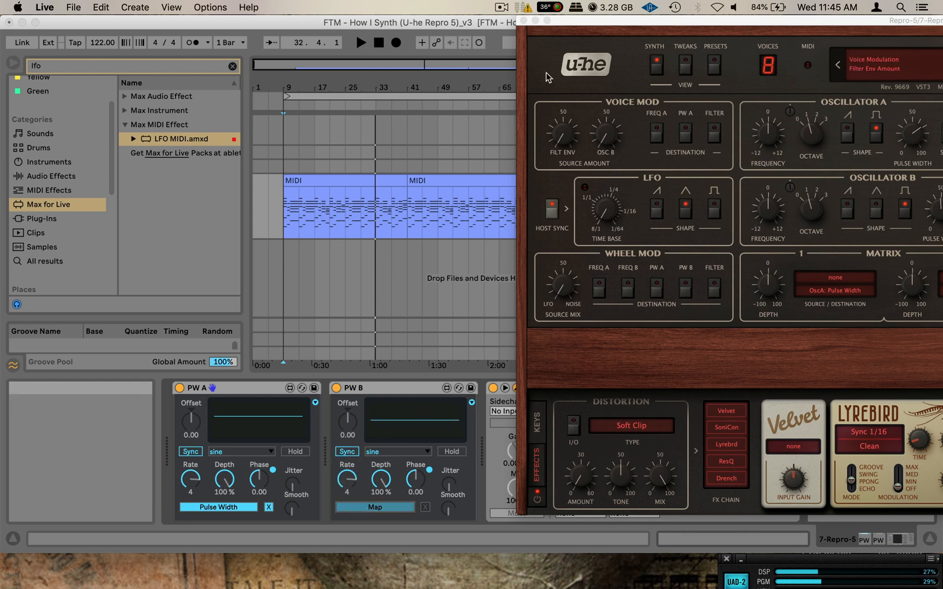
left_click_drag(559, 26, 620, 1)
left_click(763, 480)
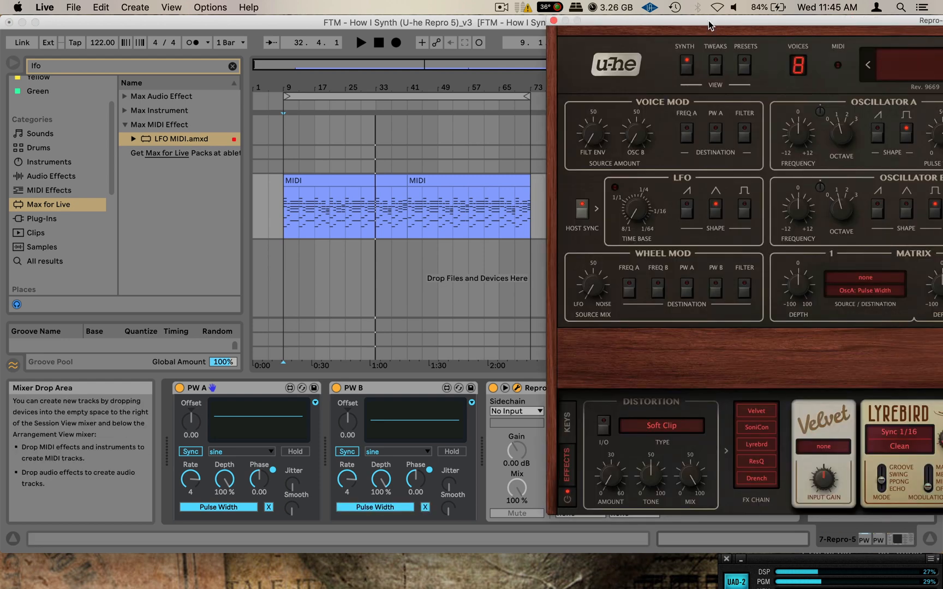
Step: Examine how the pulse widths of oscillators A and B move in the Repro-5 window during playback
left_click_drag(710, 24, 250, 5)
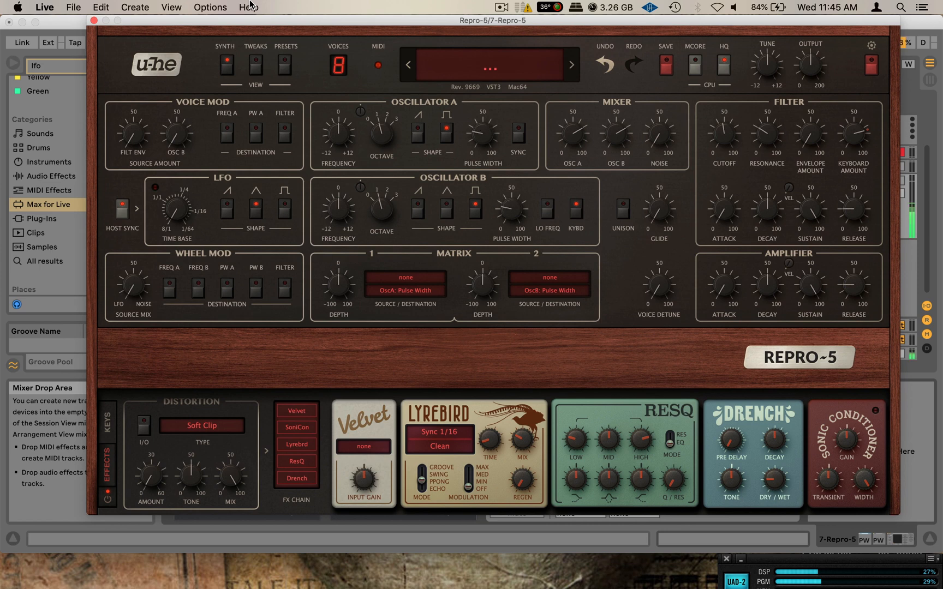
left_click_drag(483, 134, 513, 208)
left_click_drag(779, 139, 773, 101)
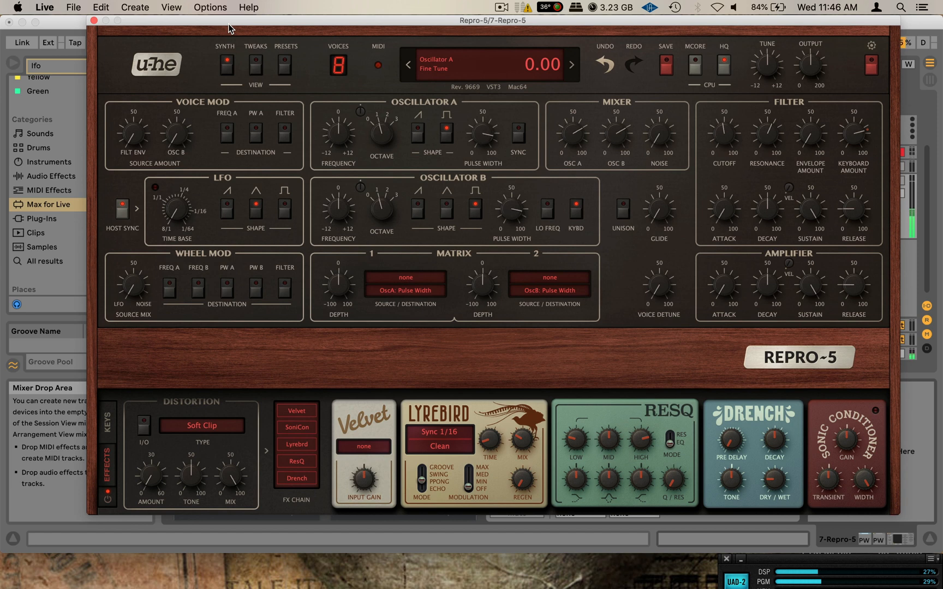
Step: Offset the two LFOs during playback by setting PW B's phase to 1.00 and PW A's phase to -1.00
left_click_drag(223, 21, 632, 4)
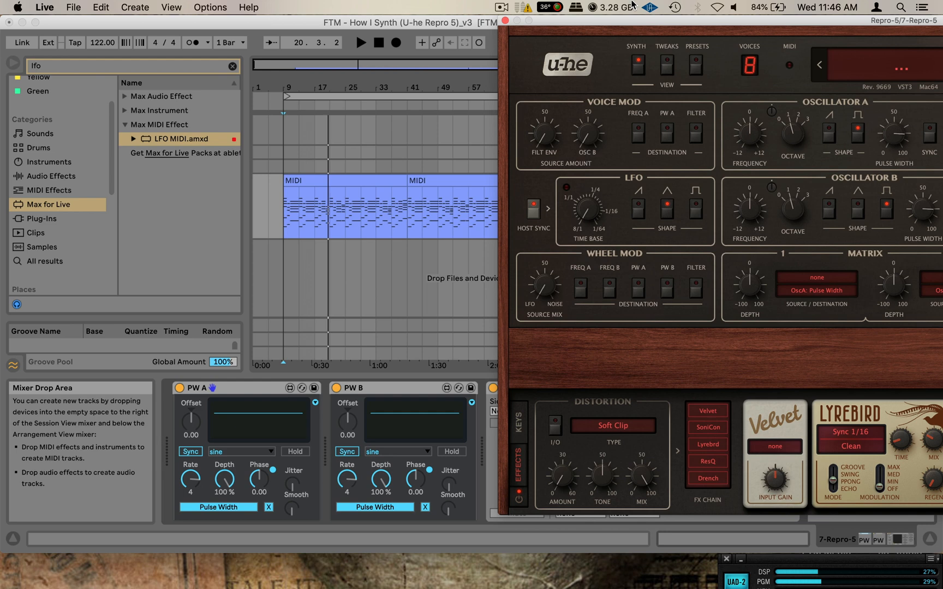
key("space")
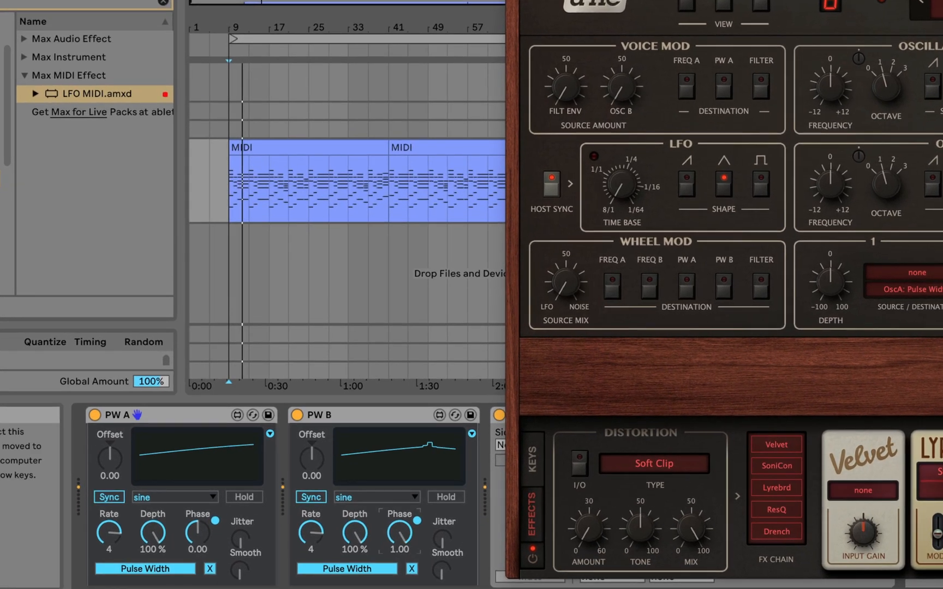
left_click_drag(421, 486, 420, 484)
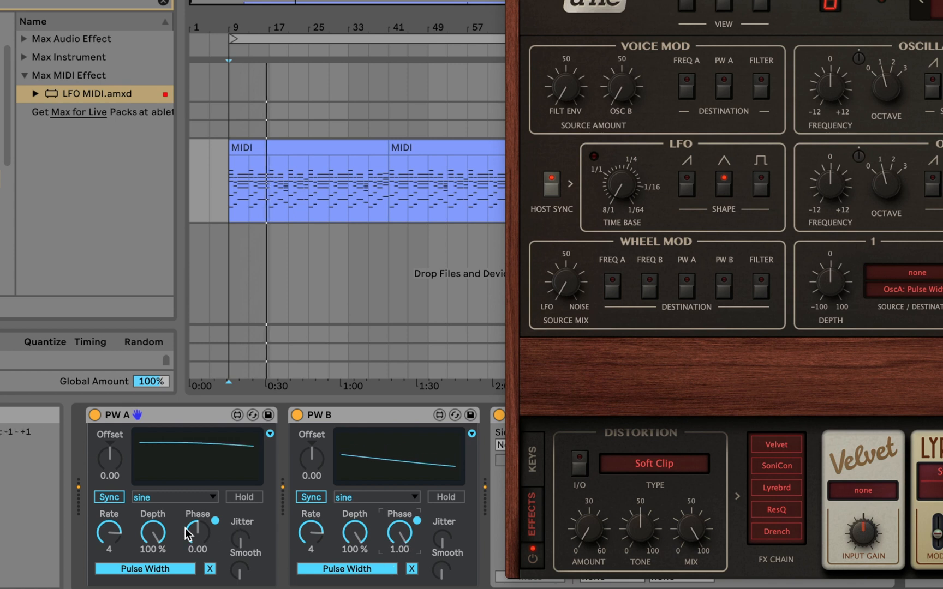
left_click_drag(198, 533, 199, 536)
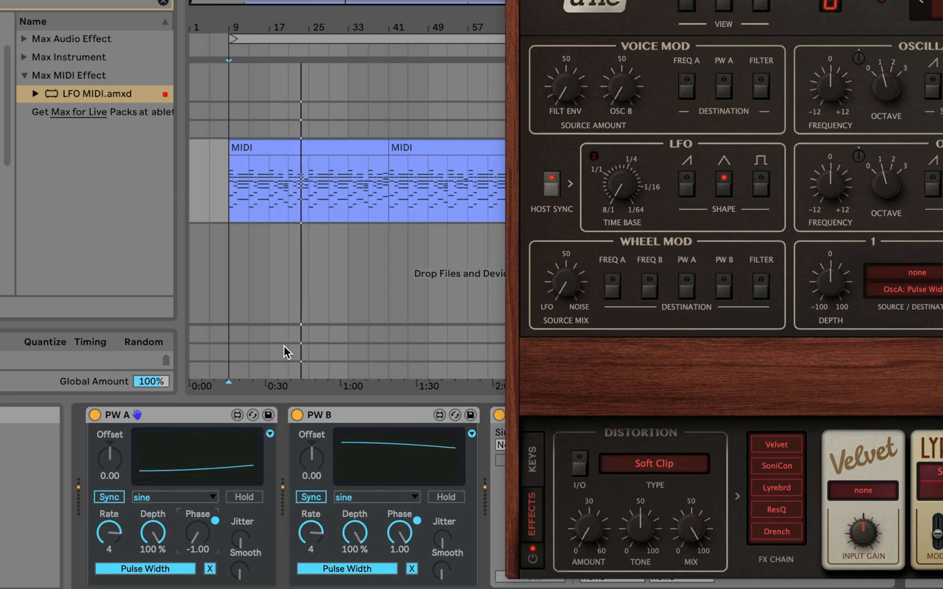
Step: Sweep the Repro-5 filter resonance and cutoff while the loop plays, bringing the resonance down to 21.50 along the way
left_click_drag(818, 1, 296, 1)
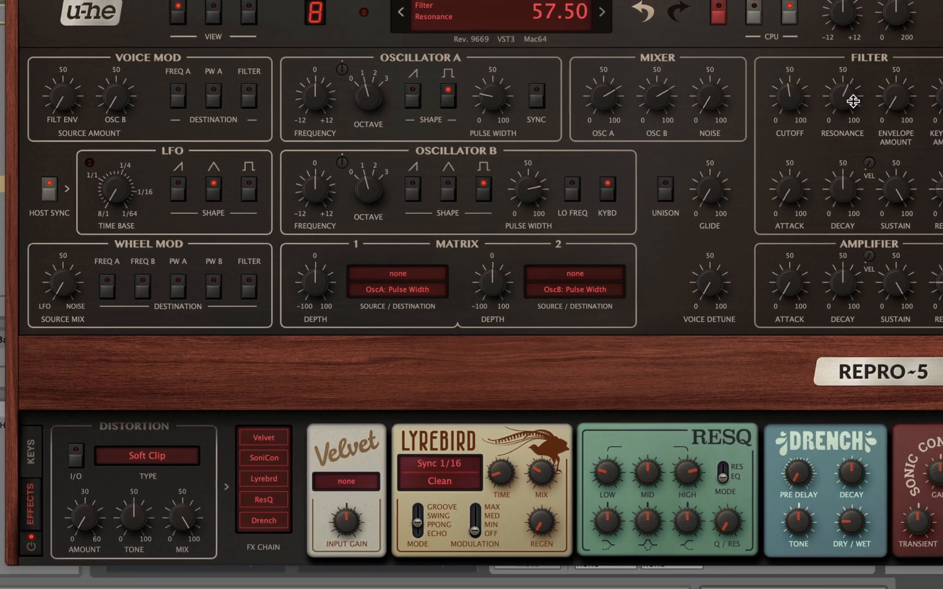
left_click_drag(853, 101, 793, 179)
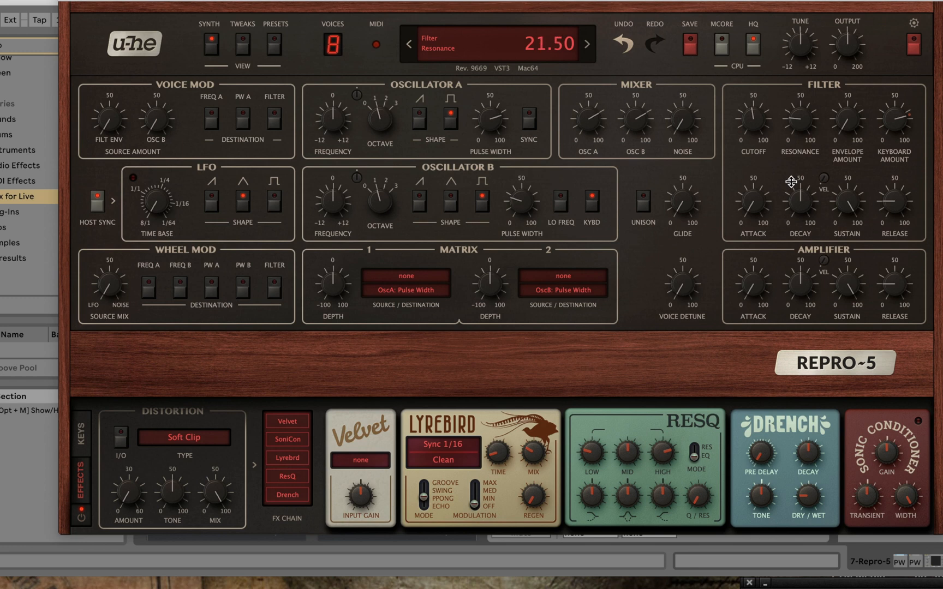
left_click_drag(762, 114, 759, 71)
left_click_drag(756, 122, 738, 201)
left_click_drag(804, 120, 734, 102)
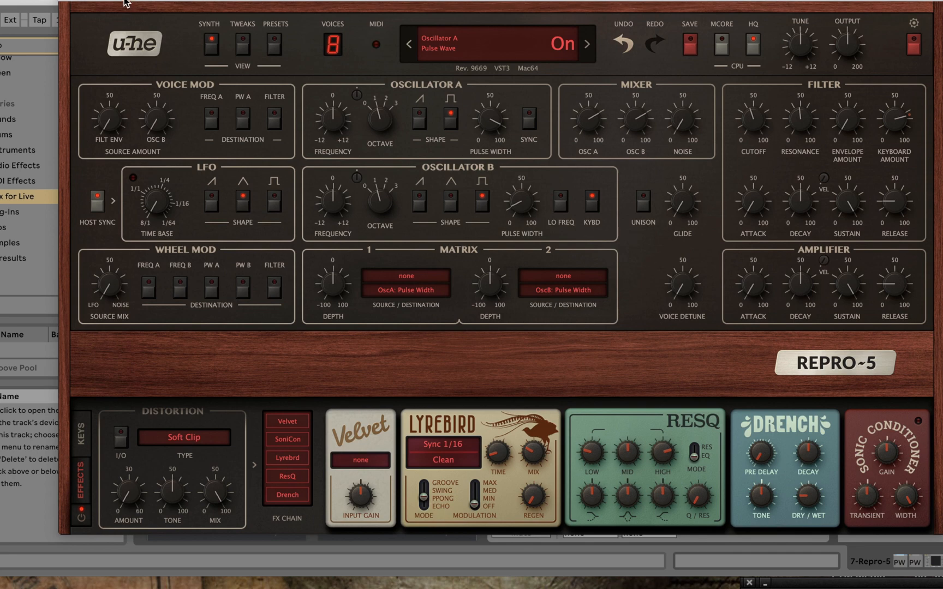
Step: Reduce the depth of both the PW A and PW B LFOs to 65.8 % and start playback
left_click_drag(124, 3, 554, 3)
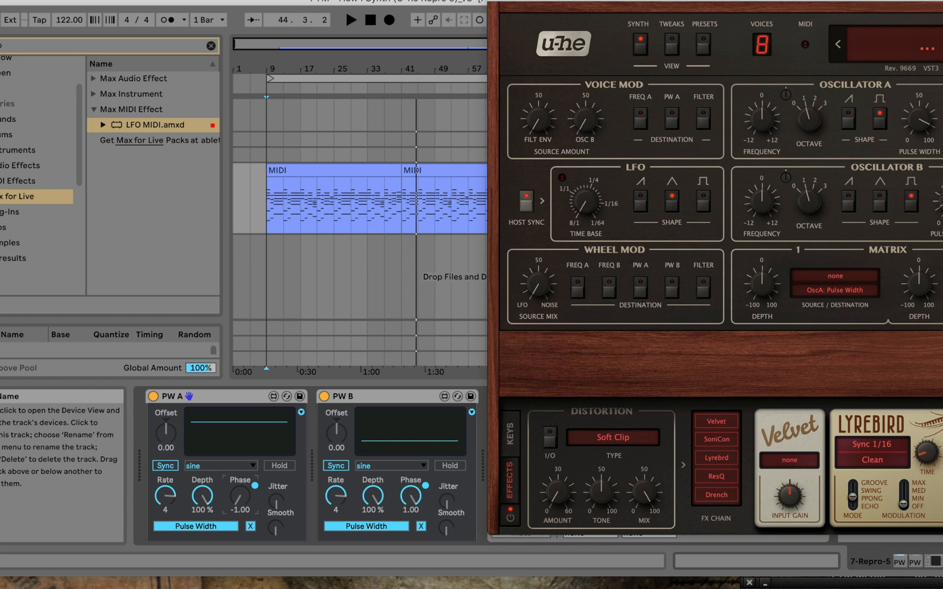
left_click(373, 496)
left_click_drag(374, 497, 373, 505)
left_click_drag(202, 497, 202, 514)
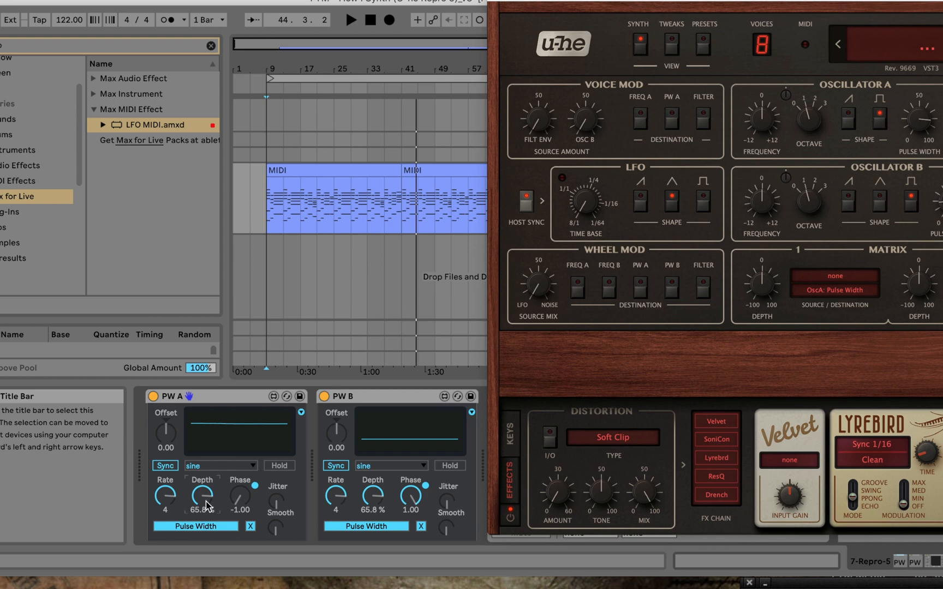
key("space")
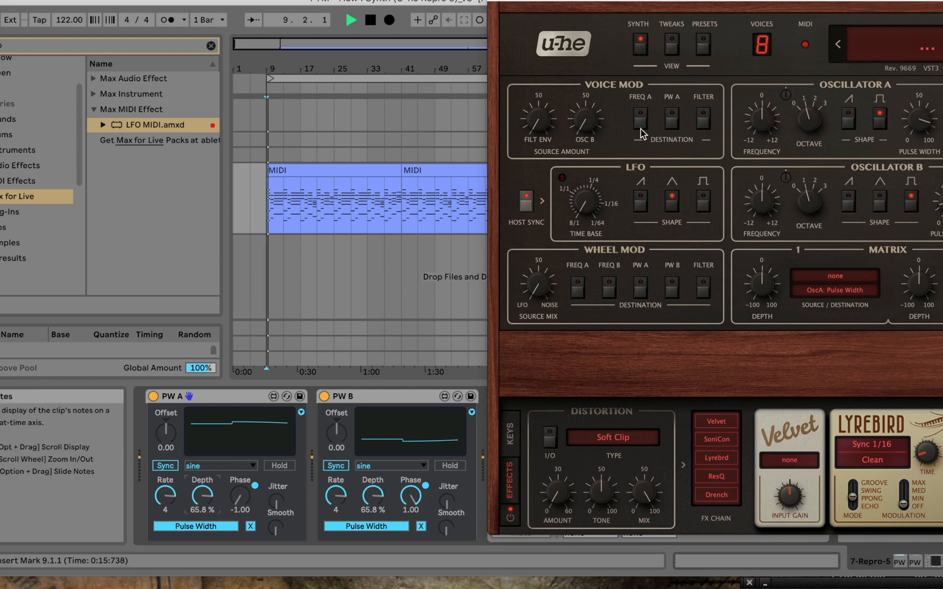
Step: Set the depth of both the PW A and PW B LFOs to 72.3 % and start playback
left_click_drag(809, 2, 468, 1)
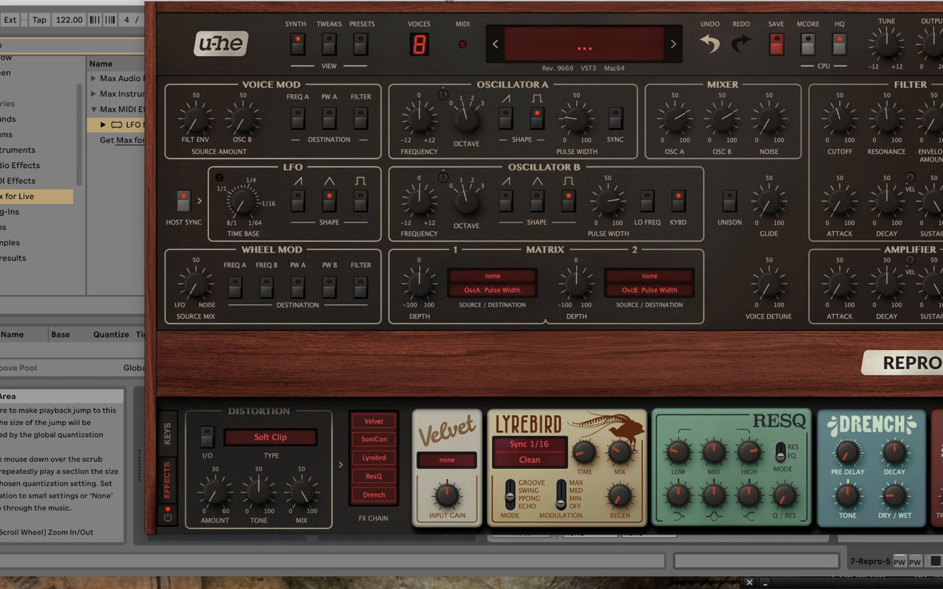
left_click_drag(480, 1, 884, 1)
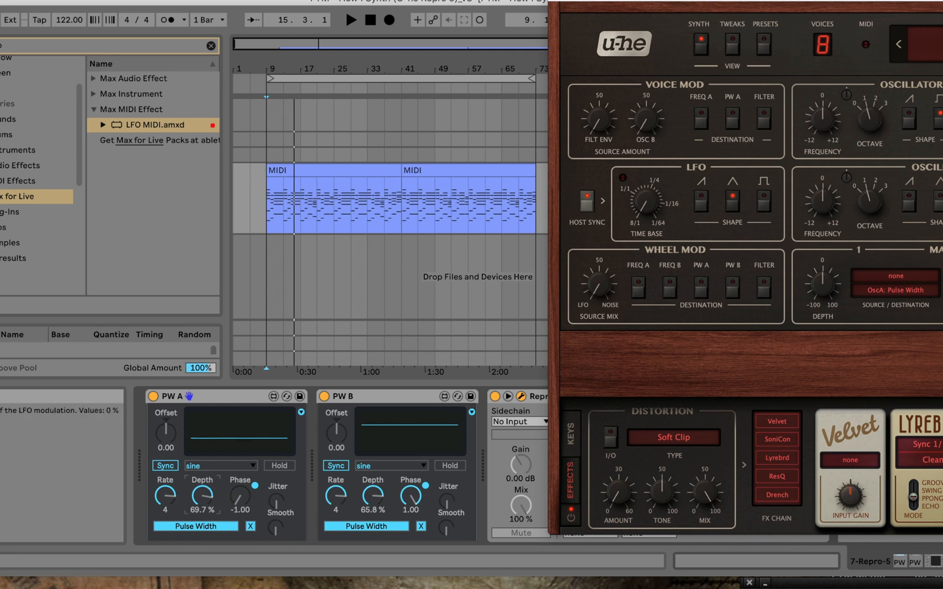
left_click_drag(374, 498, 374, 492)
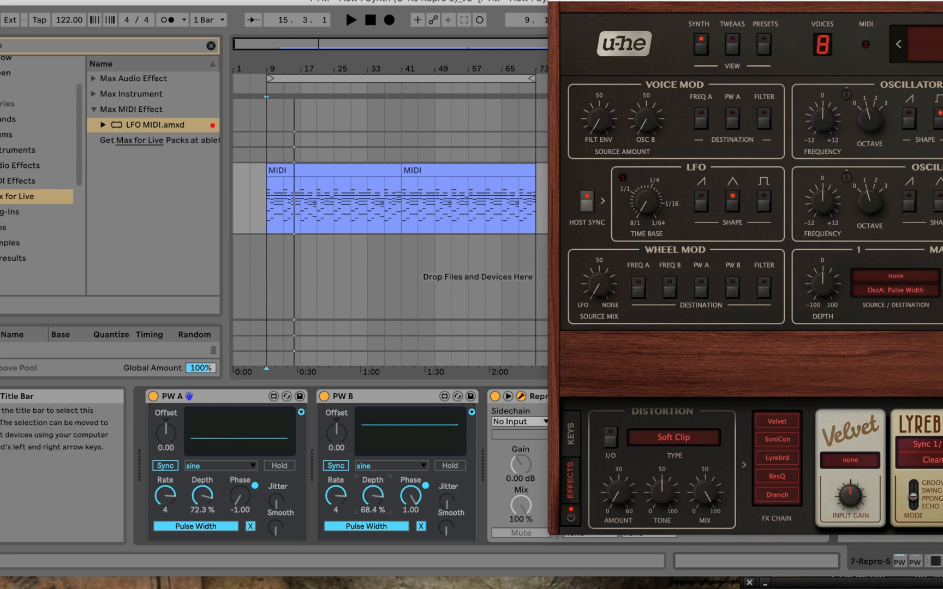
key("space")
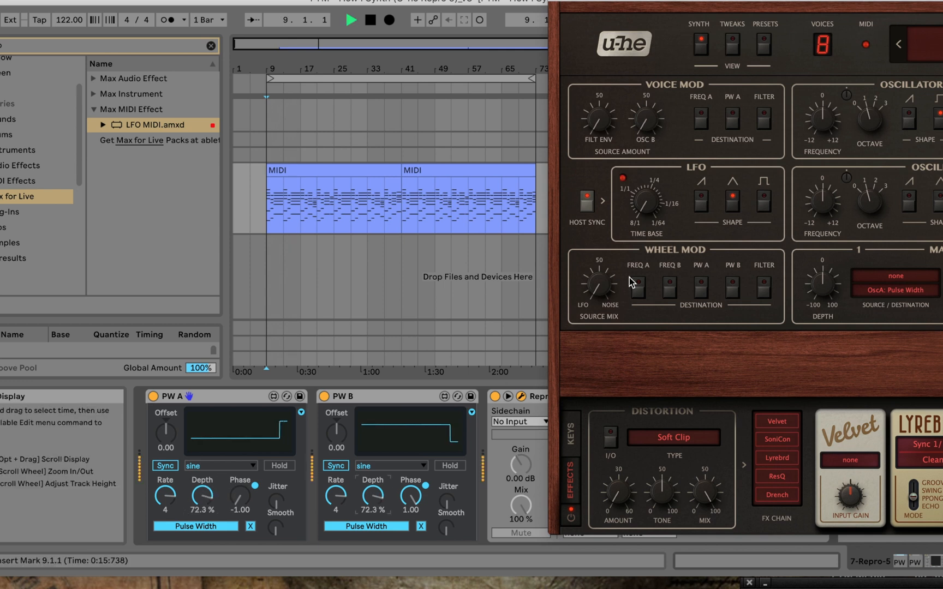
Step: Move the playback start to bar 25 and raise the LFO depths to 86.3 % for PW A and 87.8 % for PW B
left_click_drag(704, 1, 264, 1)
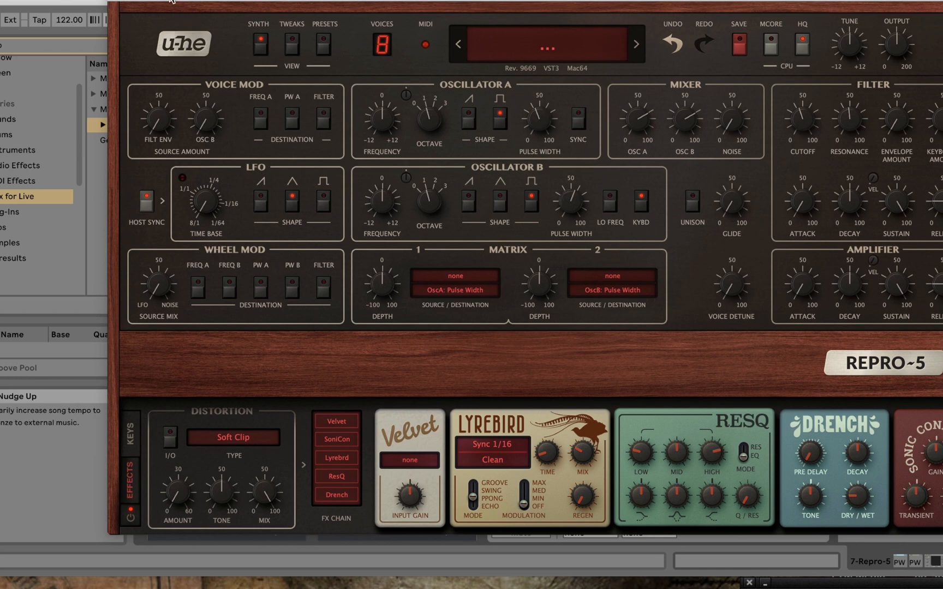
left_click_drag(170, 1, 568, 8)
left_click(326, 282)
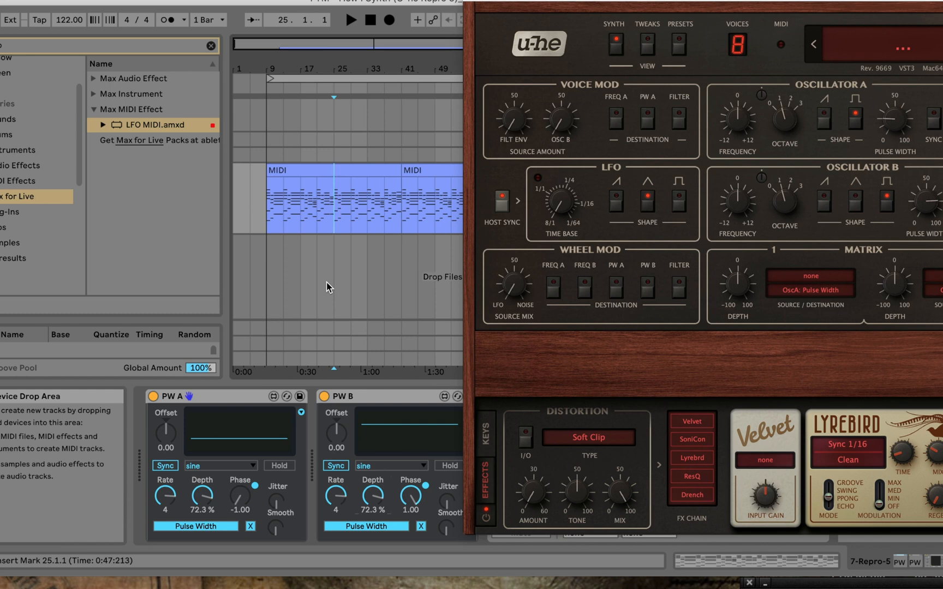
left_click_drag(209, 498, 209, 490)
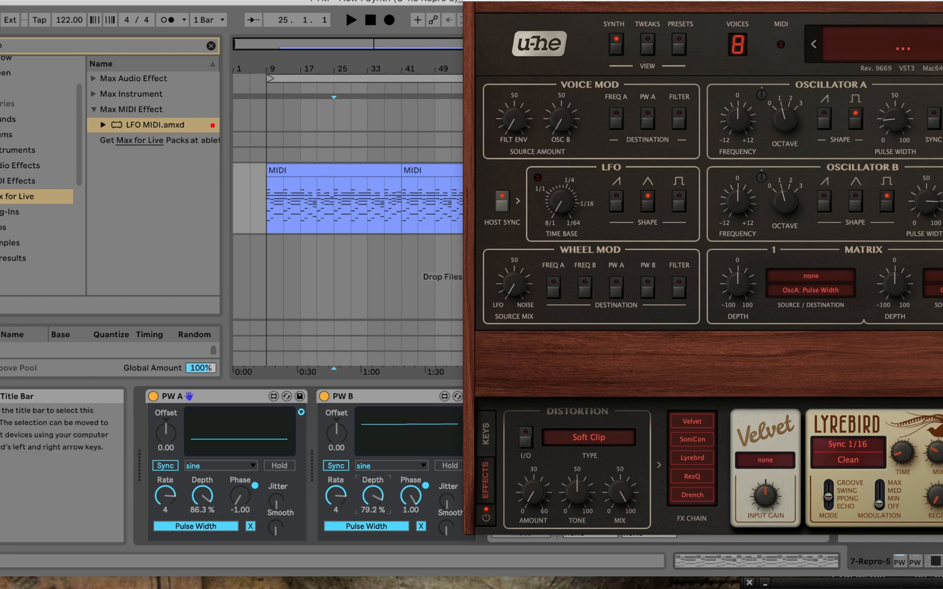
Step: Play the loop from bar 25 with the Repro-5 window in view and adjust its filter cutoff
key("space")
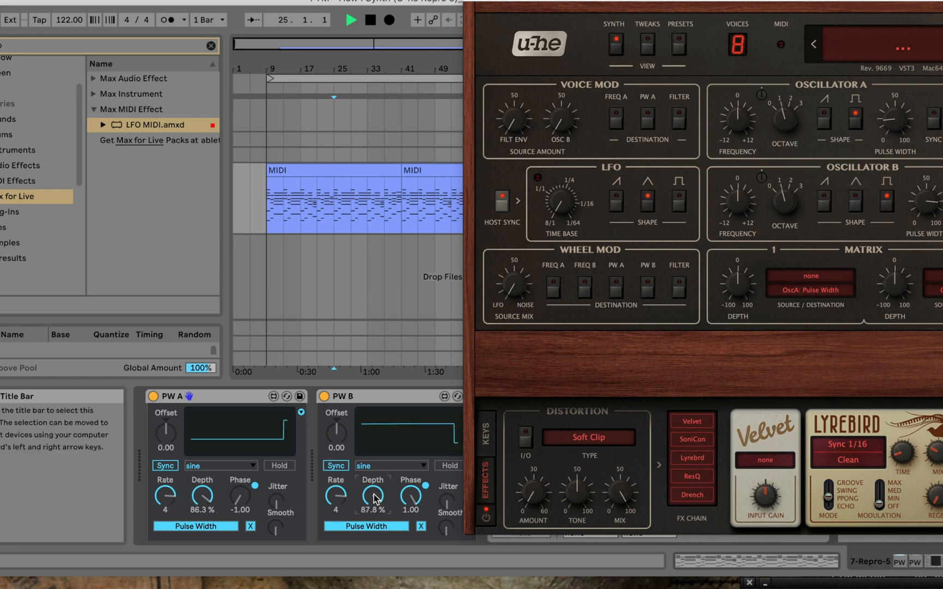
left_click_drag(744, 2, 320, 2)
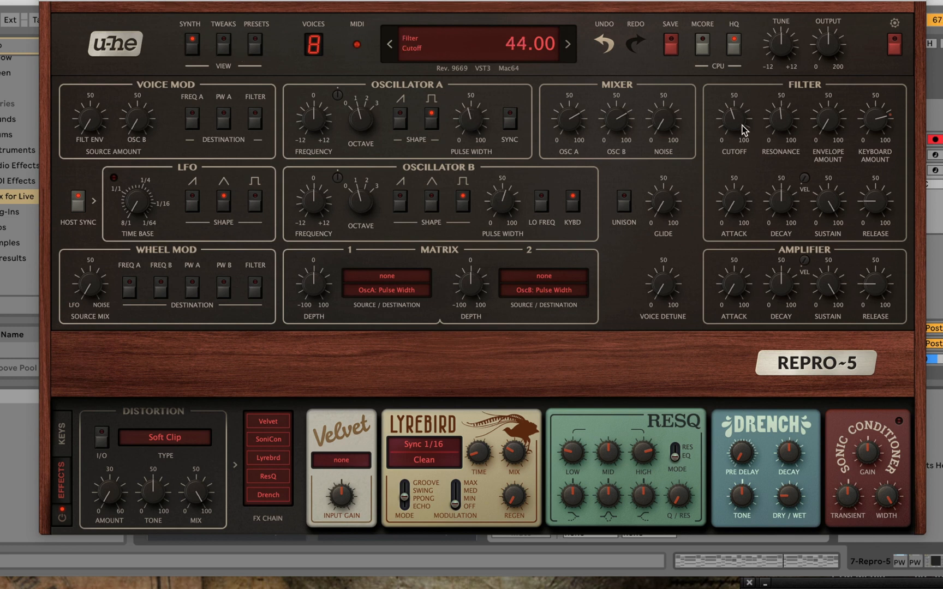
mouse_move(732, 120)
left_mouse_down()
mouse_move(730, 103)
mouse_move(722, 118)
left_mouse_up()
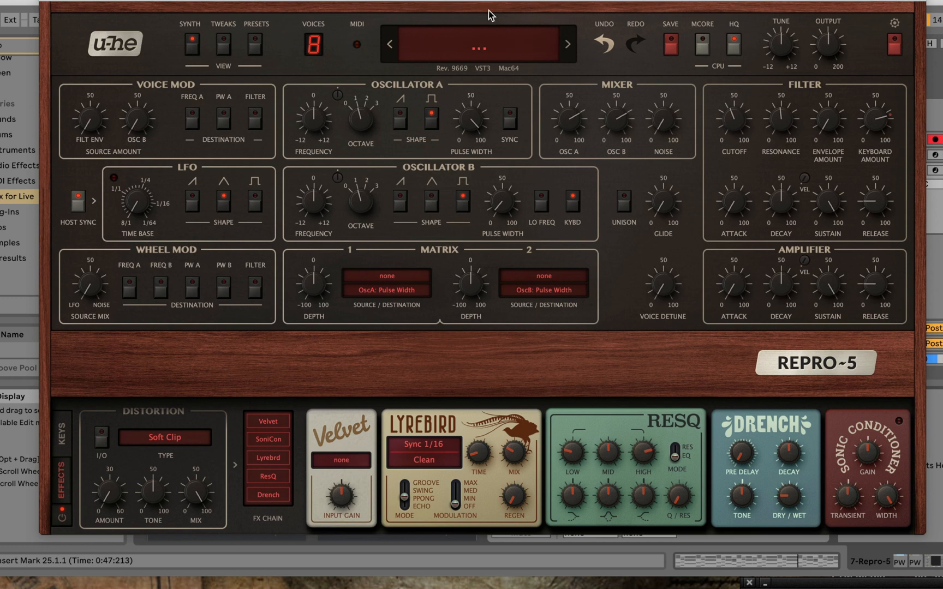
Step: Set the rate of both the PW A and PW B LFOs to 6 and start playback
left_click_drag(95, 4, 541, 3)
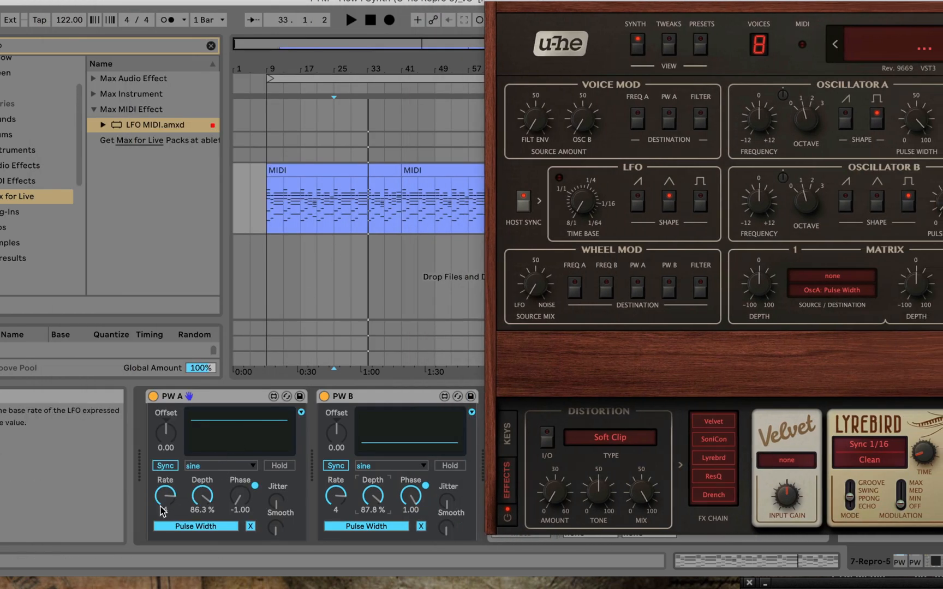
left_click_drag(161, 506, 160, 500)
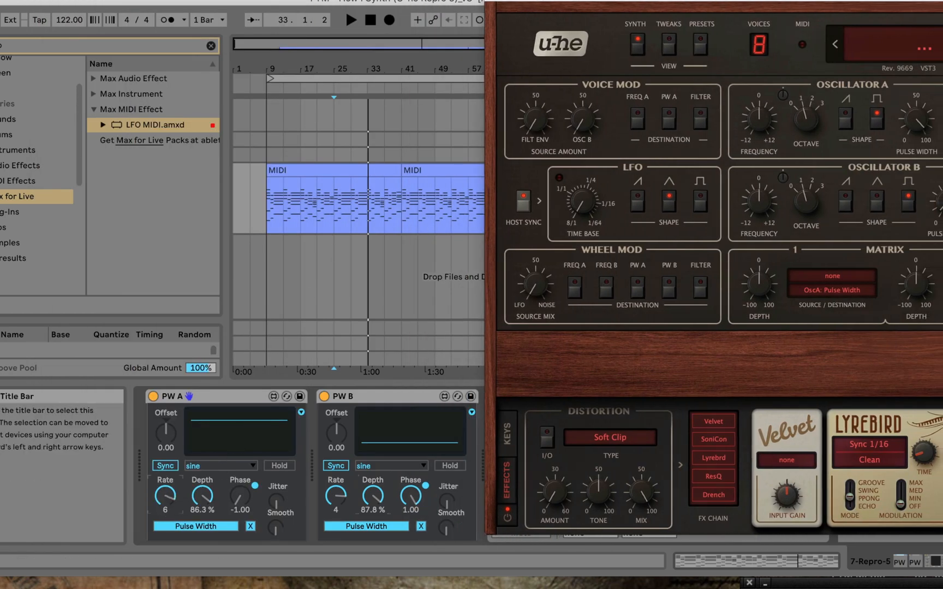
left_click_drag(336, 498, 336, 491)
key("space")
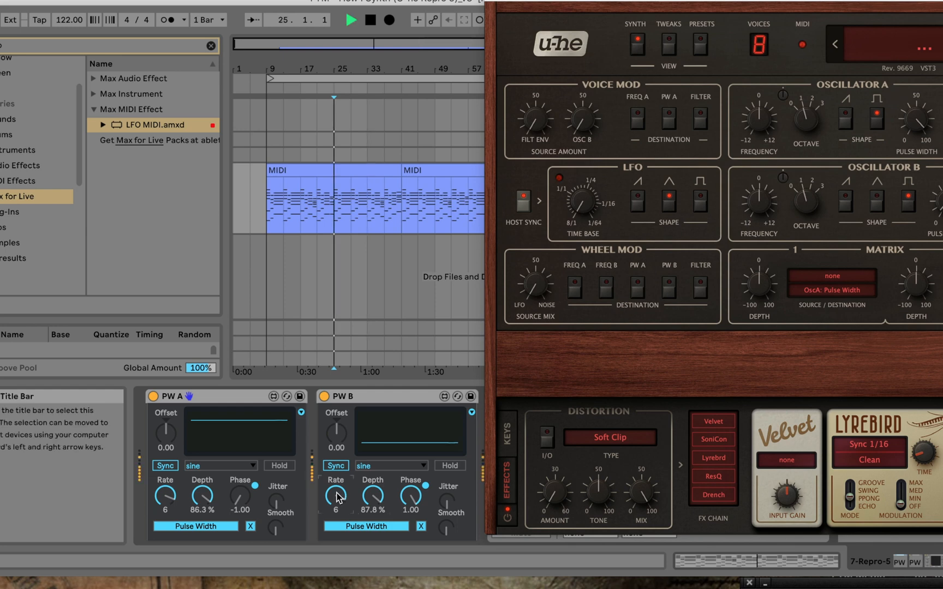
Step: Sweep the Repro-5 filter cutoff and resonance during playback, bringing the resonance down to 0.00
left_click_drag(915, 7, 492, 8)
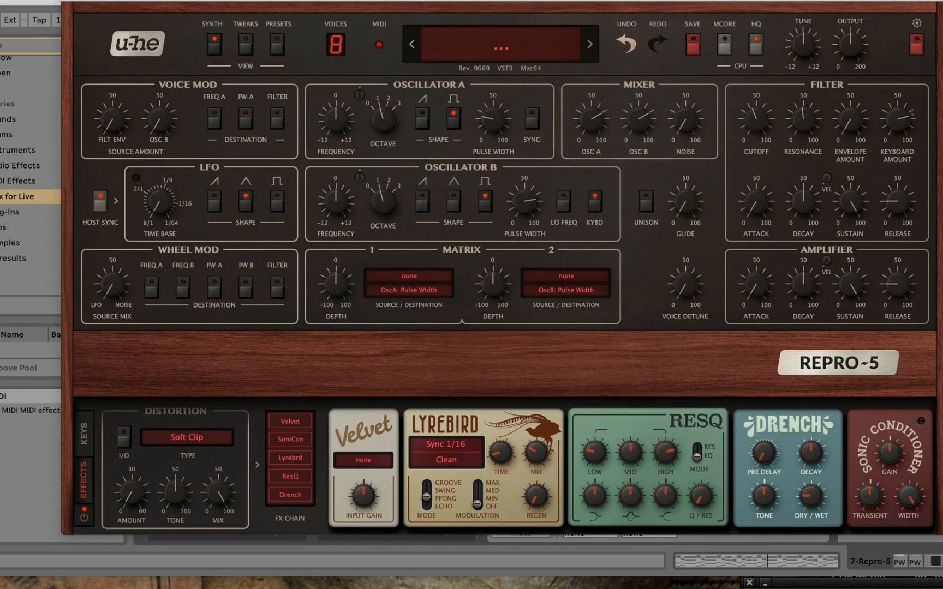
left_click(501, 0)
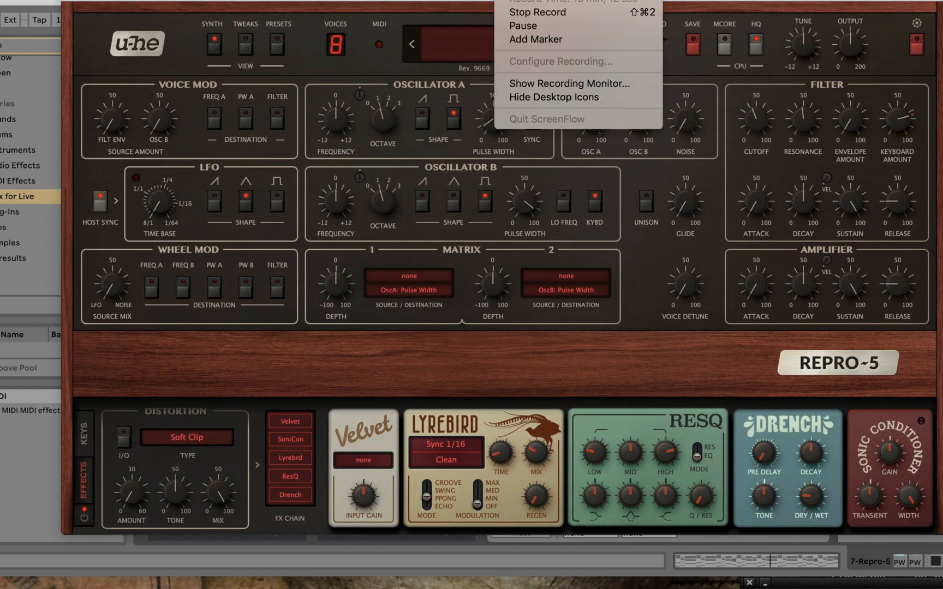
left_click(430, 1)
mouse_move(759, 111)
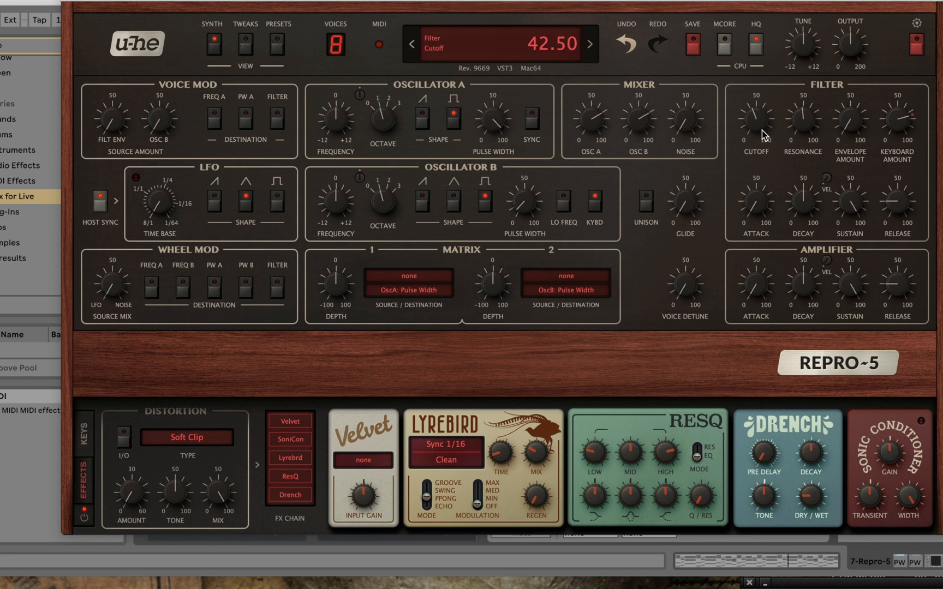
left_click_drag(763, 134, 784, 201)
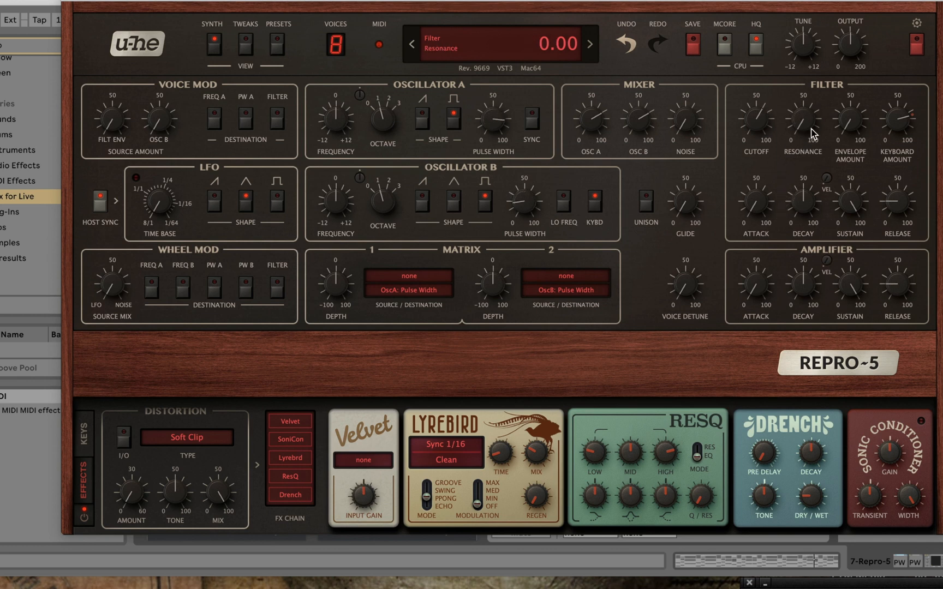
left_click(766, 125)
mouse_move(756, 122)
left_mouse_down()
mouse_move(756, 91)
mouse_move(753, 112)
left_mouse_up()
left_click_drag(761, 128, 760, 155)
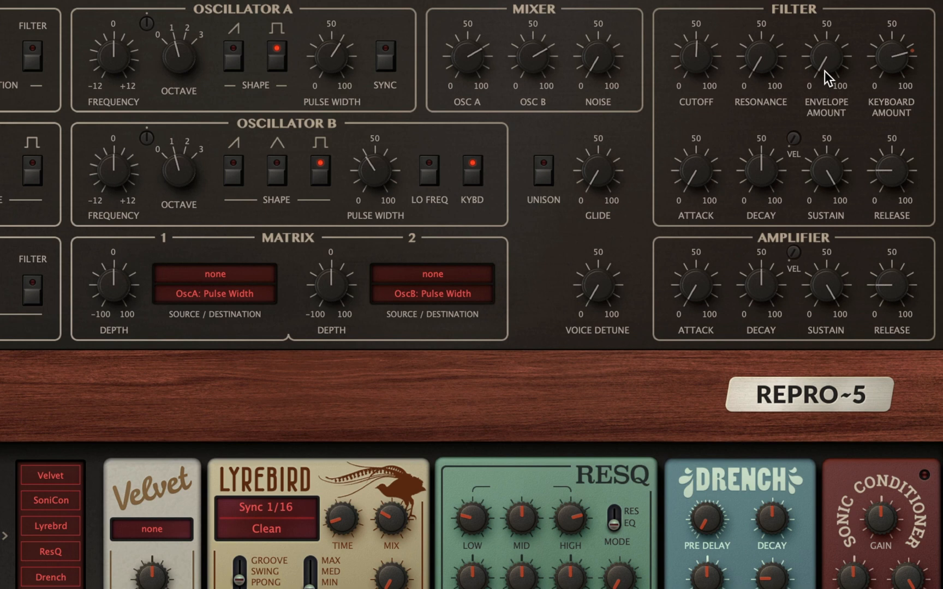
Step: Raise the filter envelope amount to about 50, lower the envelope sustain to near minimum, and lengthen its decay and release
left_click_drag(825, 71, 824, 16)
left_click_drag(839, 173, 806, 431)
left_click_drag(767, 164, 763, 152)
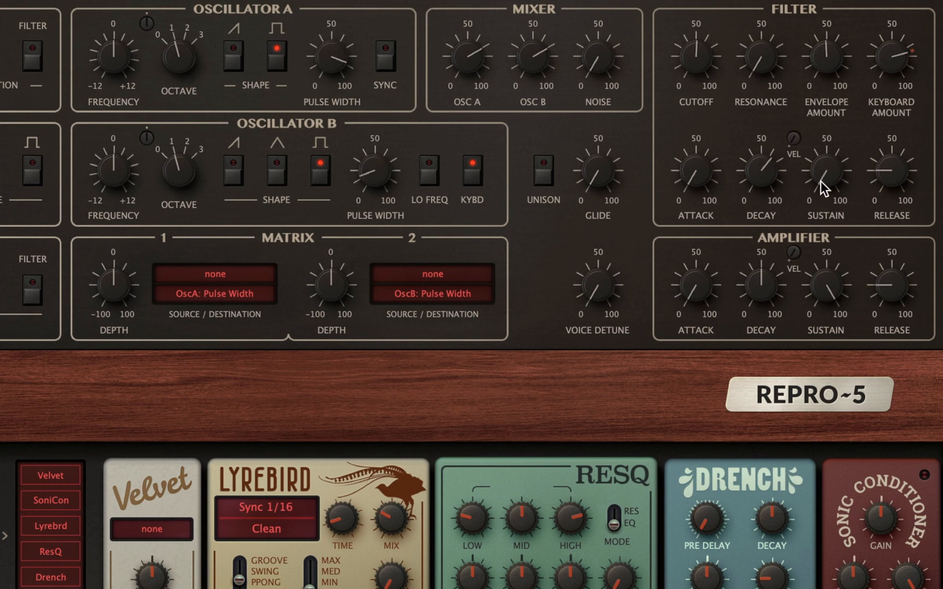
left_click_drag(821, 182, 819, 153)
left_click_drag(898, 148, 894, 112)
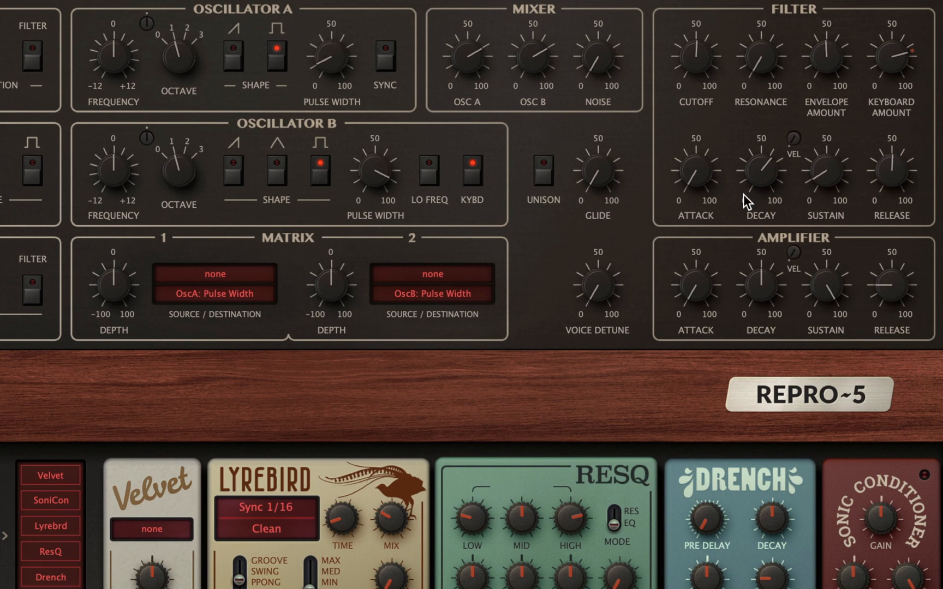
Step: Lengthen the filter envelope's decay and attack and increase the filter envelope amount
left_click_drag(743, 201, 753, 171)
left_click_drag(693, 173, 689, 69)
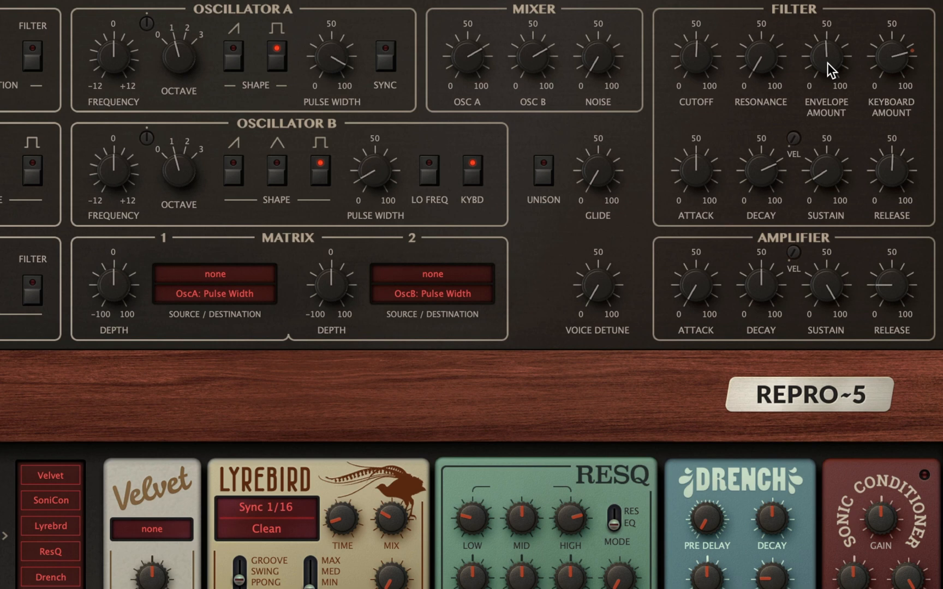
left_click_drag(827, 62, 829, 33)
left_click_drag(697, 169, 670, 137)
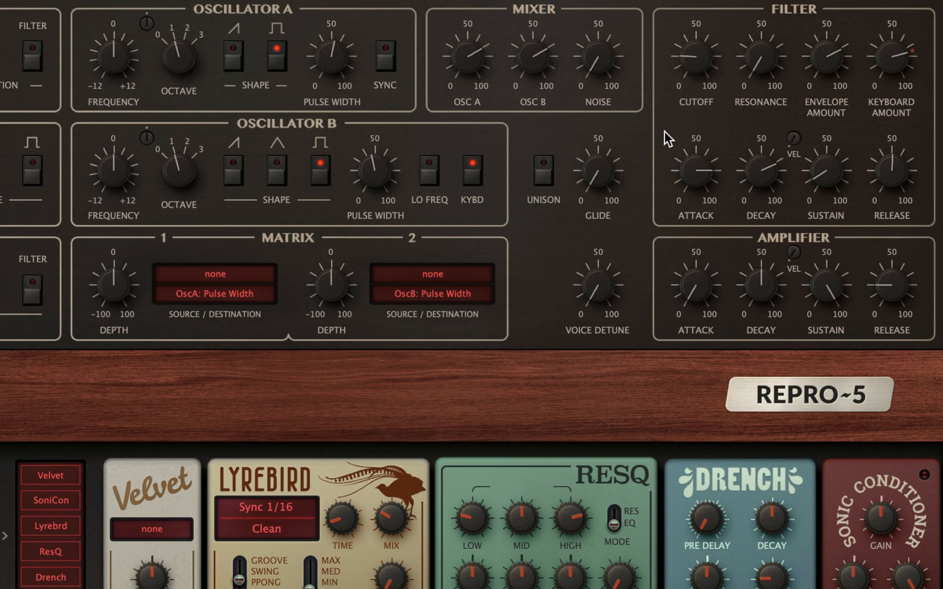
Step: Raise the filter resonance slightly, lower the cutoff and fine-tune the filter envelope
left_click_drag(762, 29, 749, 4)
left_click_drag(681, 62, 674, 68)
left_click_drag(760, 188, 760, 178)
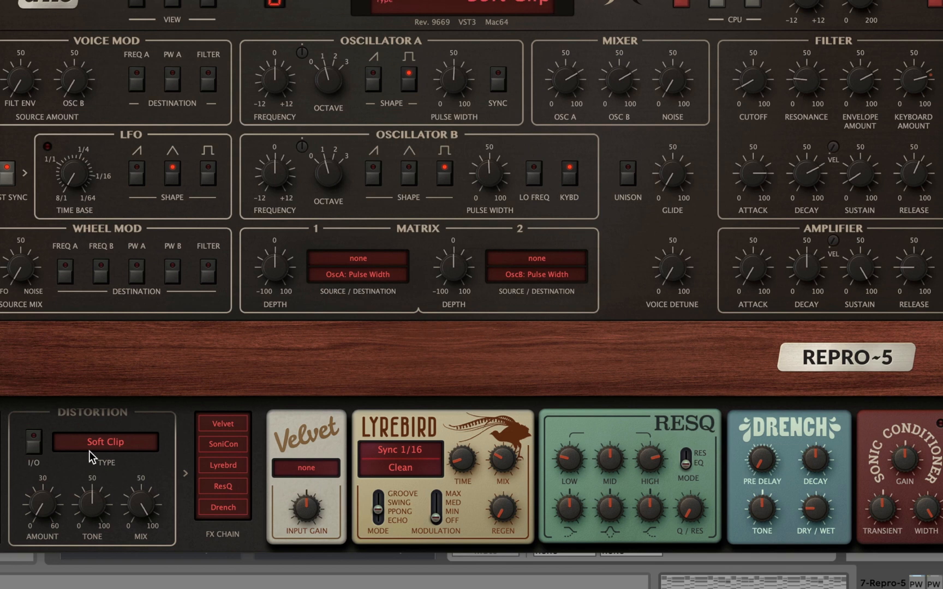
Step: Switch on the Distortion effect, keep its type at Soft Clip and raise the amount
left_click(35, 441)
left_click(105, 436)
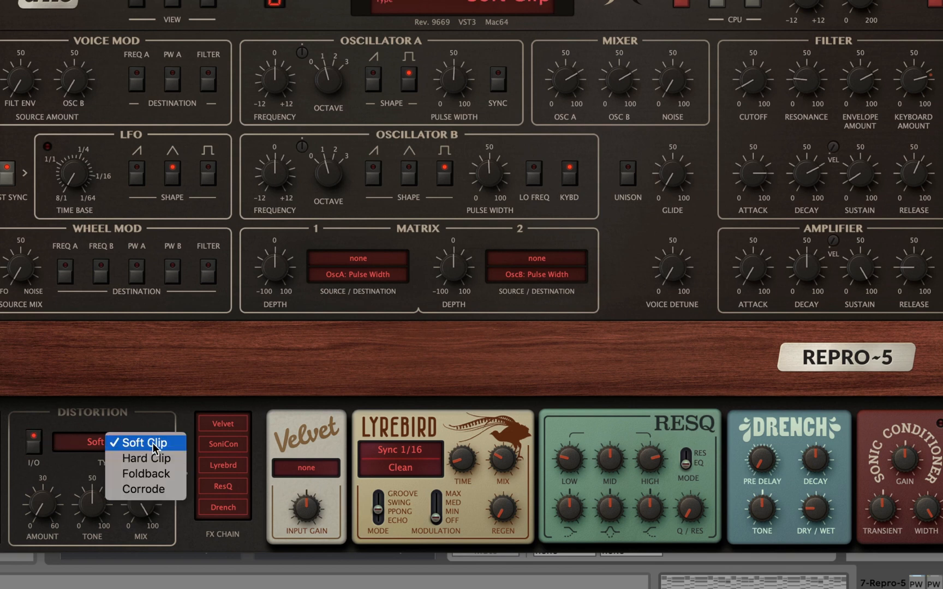
left_click(91, 462)
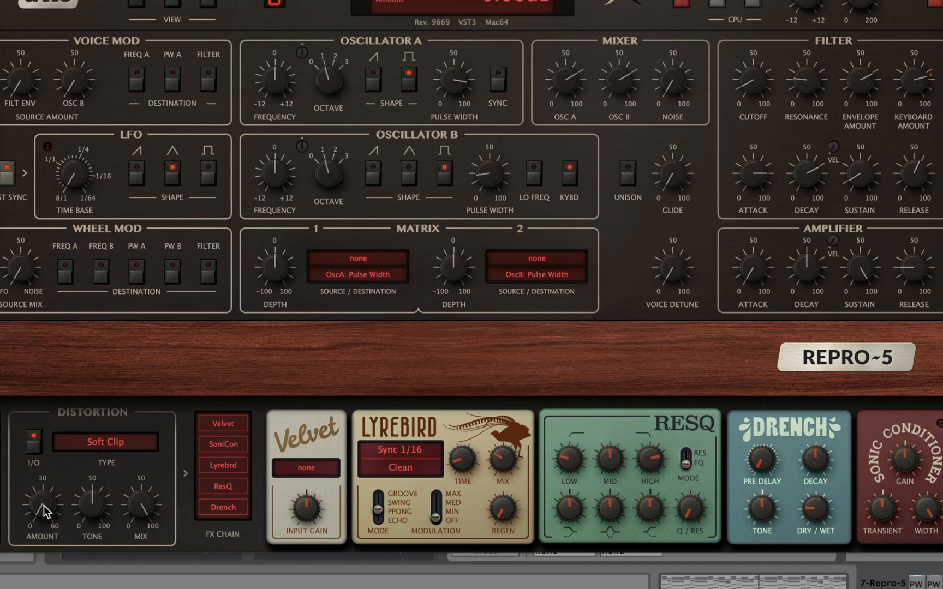
left_click_drag(44, 505, 42, 490)
left_click_drag(41, 477, 54, 367)
Step: Try different Soft Clip amount, tone and mix settings, ending with the mix near minimum and a high amount
left_click_drag(93, 499, 81, 551)
left_click_drag(137, 509, 127, 588)
left_click_drag(39, 507, 44, 412)
left_click_drag(143, 497, 141, 588)
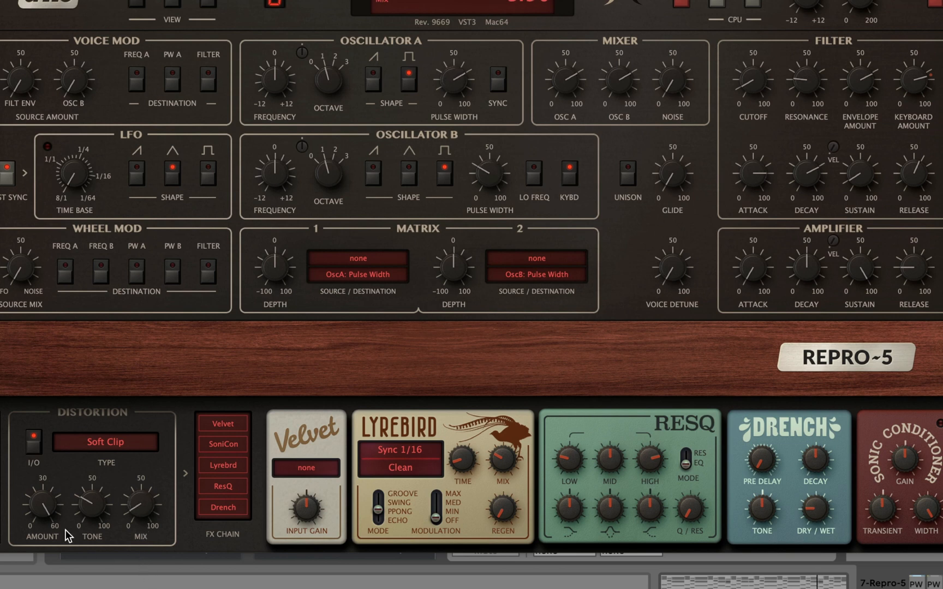
left_click_drag(34, 521, 33, 583)
left_click_drag(98, 502, 99, 476)
left_click_drag(57, 499, 50, 529)
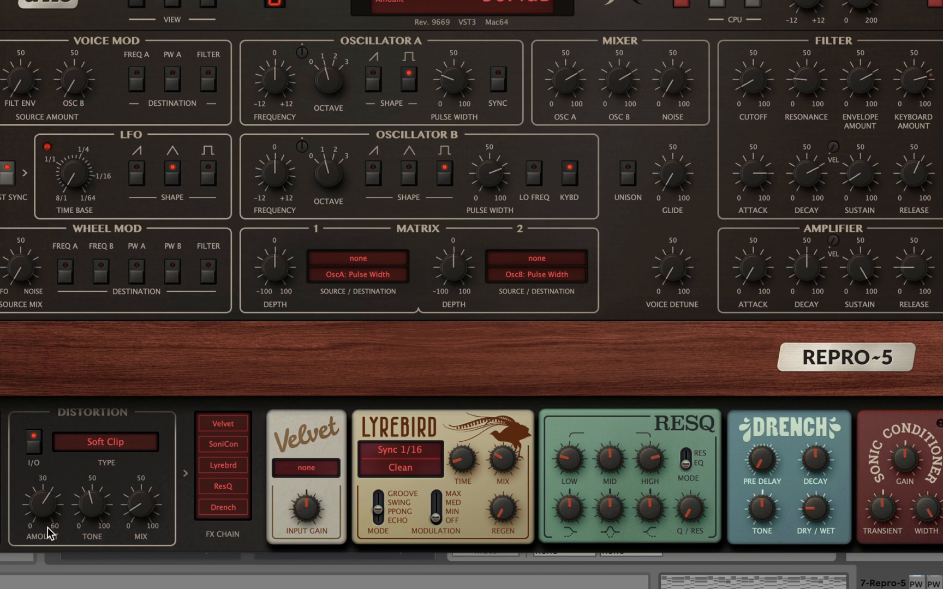
Step: Raise the filter resonance to about 50, reduce the distortion amount, and bring the resonance partly back down
left_click_drag(807, 78, 803, 28)
mouse_move(808, 81)
mouse_move(39, 501)
left_click_drag(38, 508, 42, 512)
left_click_drag(19, 562, 20, 588)
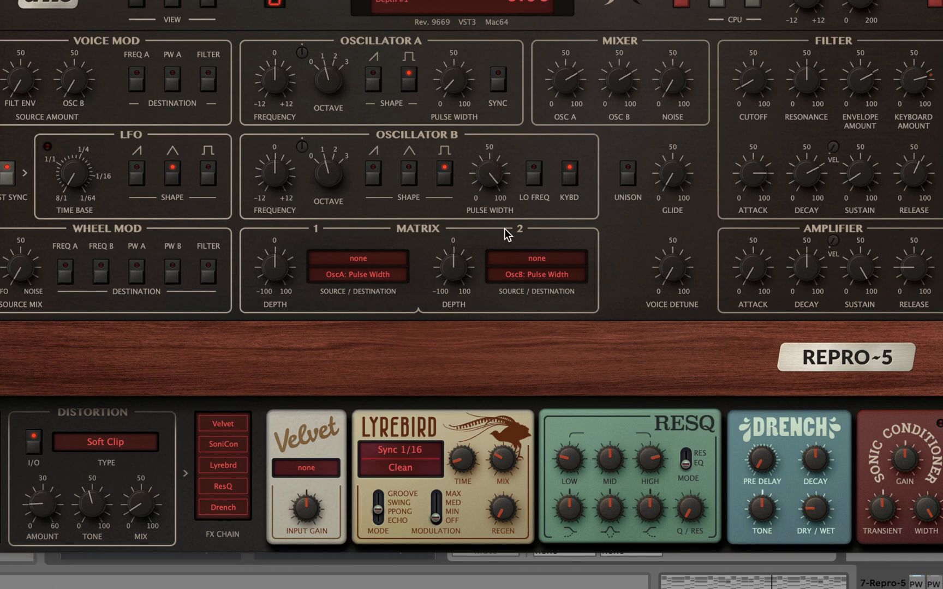
left_click_drag(808, 106, 797, 128)
Step: Change the distortion type to Hard Clip and raise its mix to maximum
left_click(102, 450)
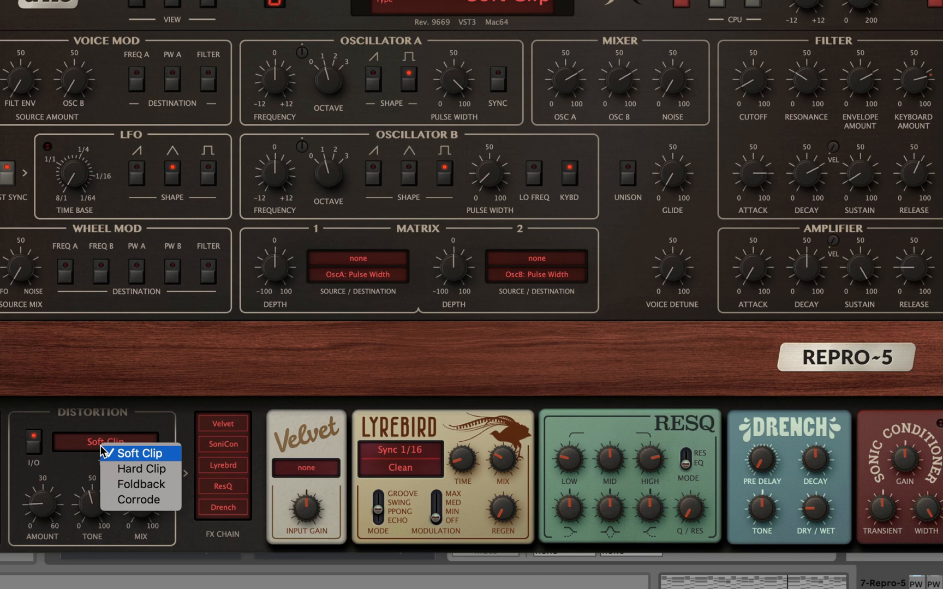
left_click(129, 469)
left_click_drag(146, 516, 154, 343)
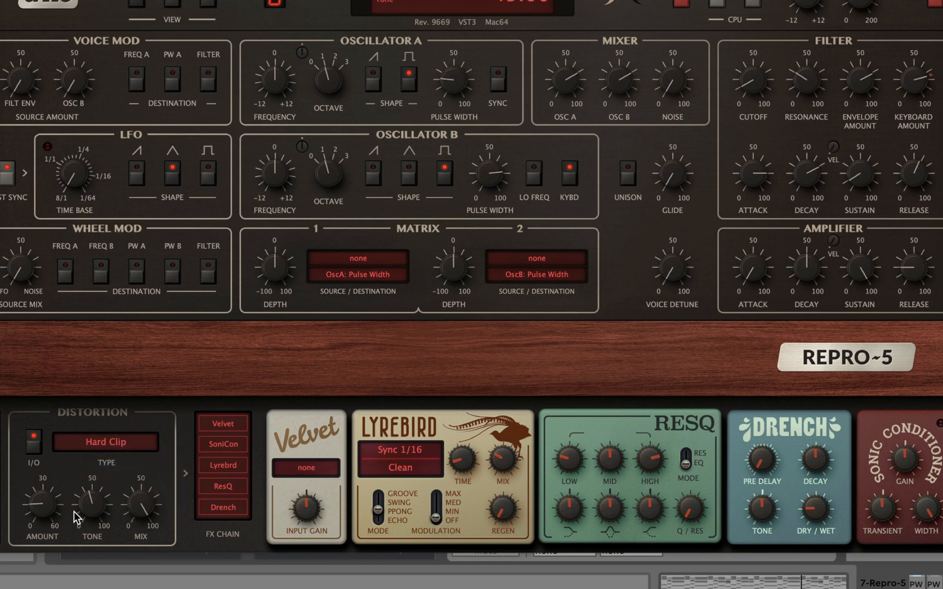
Step: Sweep the Hard Clip amount, tone and mix, ending with all three knobs near the middle
left_click_drag(49, 512, 38, 456)
left_click_drag(90, 526, 104, 373)
left_click_drag(79, 511, 50, 578)
left_click_drag(137, 501, 123, 581)
left_click_drag(89, 520, 76, 410)
left_click_drag(51, 508, 47, 469)
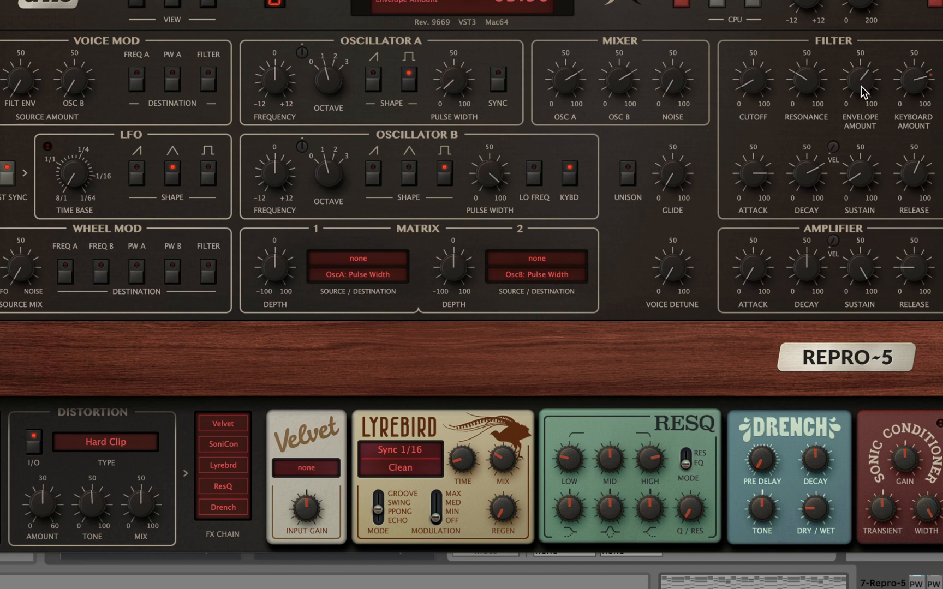
Step: Sweep the filter resonance and cutoff during playback, ending with both at minimum
left_click_drag(813, 90, 801, 49)
left_click_drag(762, 86, 758, 112)
left_click_drag(778, 106, 753, 192)
Step: Change the distortion type to Foldback and raise the filter cutoff slightly
left_click(125, 457)
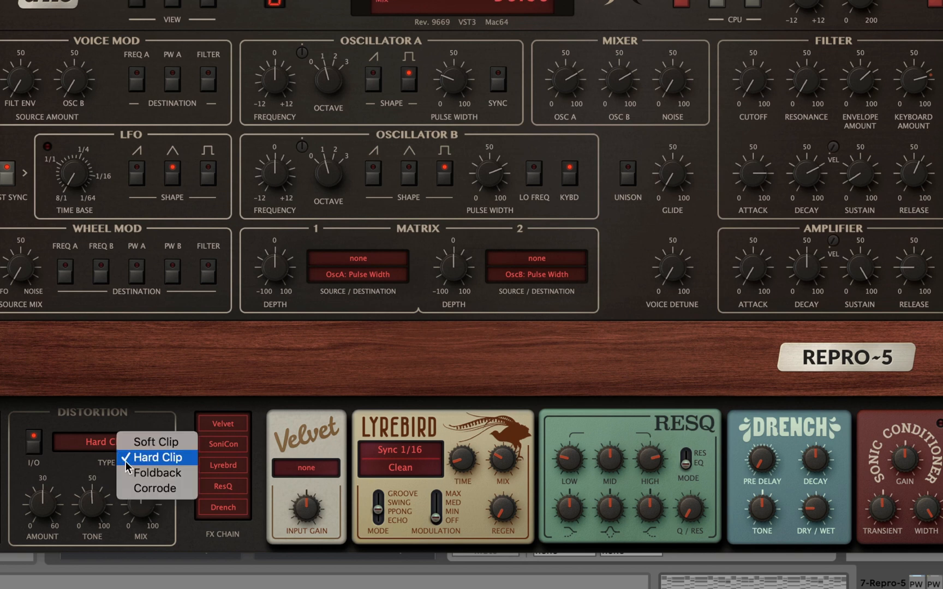
left_click(134, 472)
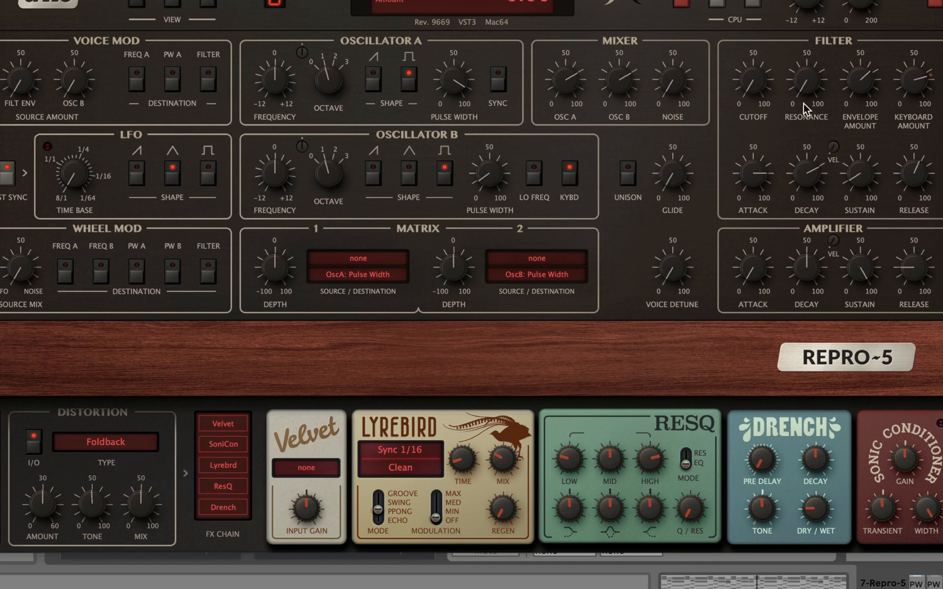
left_click_drag(752, 60, 752, 53)
Step: Raise the Foldback distortion's mix to maximum, increase its amount and set its tone to a low value
left_click_drag(143, 507, 143, 419)
left_click_drag(92, 497, 76, 578)
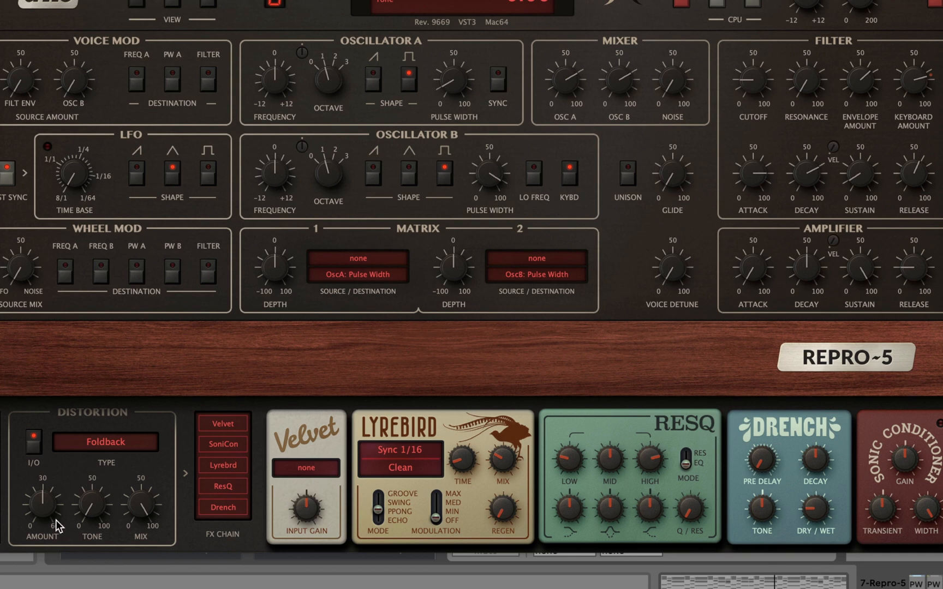
left_click_drag(56, 525, 49, 451)
left_click_drag(95, 498, 93, 474)
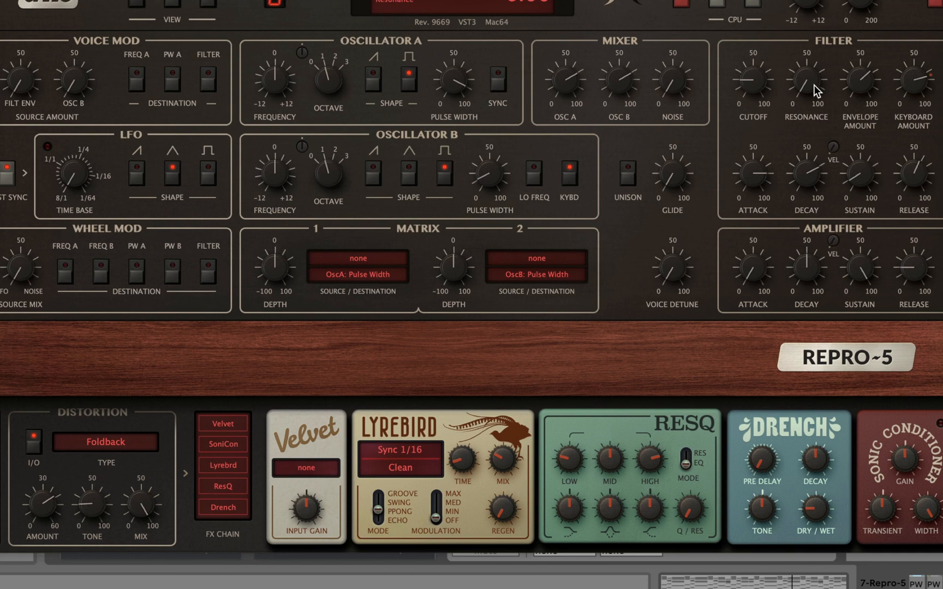
Step: Sweep the filter resonance up and back to a low setting, and reduce the cutoff to minimum
left_click_drag(813, 78, 800, 0)
left_click_drag(740, 102, 737, 110)
left_click_drag(806, 92, 791, 132)
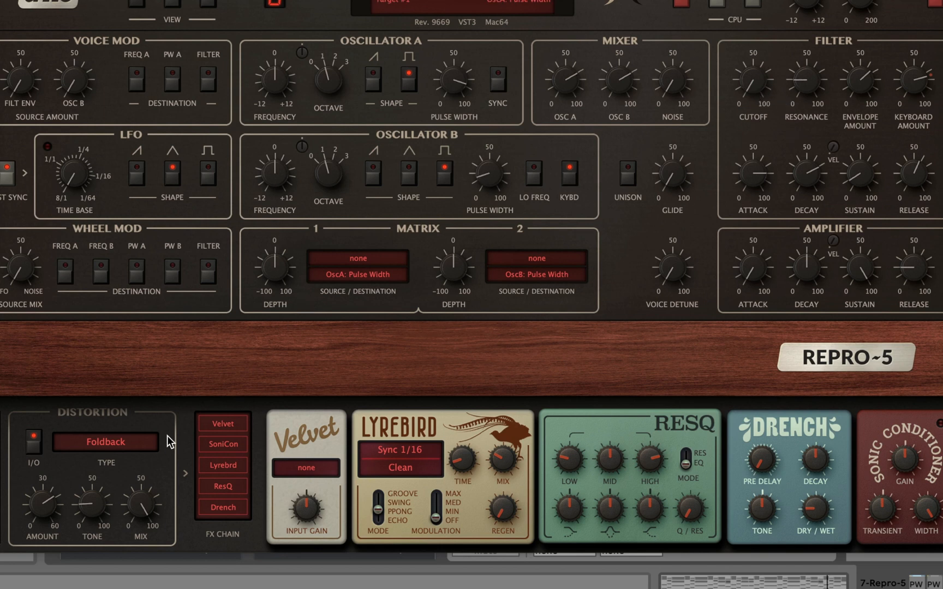
Step: Lower the Foldback distortion's amount and raise the filter resonance and cutoff to roughly a quarter to a third
left_click_drag(35, 495, 20, 588)
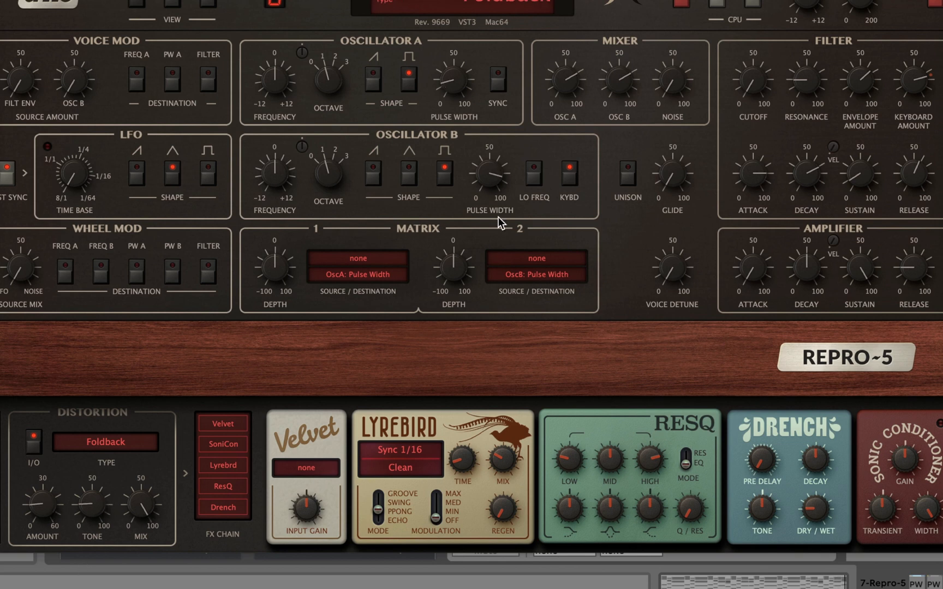
left_click_drag(814, 68, 801, 42)
left_click_drag(800, 89, 762, 50)
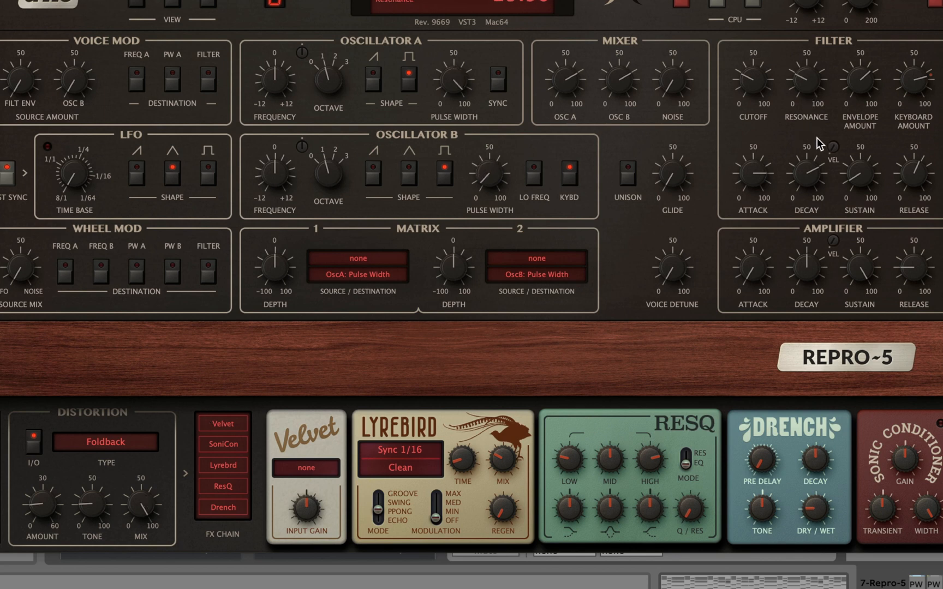
Step: Set the filter envelope amount, resonance and distortion mix to the middle, and raise the cutoff slightly
left_click_drag(857, 79, 806, 47)
left_click_drag(750, 80, 752, 66)
left_click_drag(137, 496, 131, 588)
left_click_drag(131, 588, 131, 573)
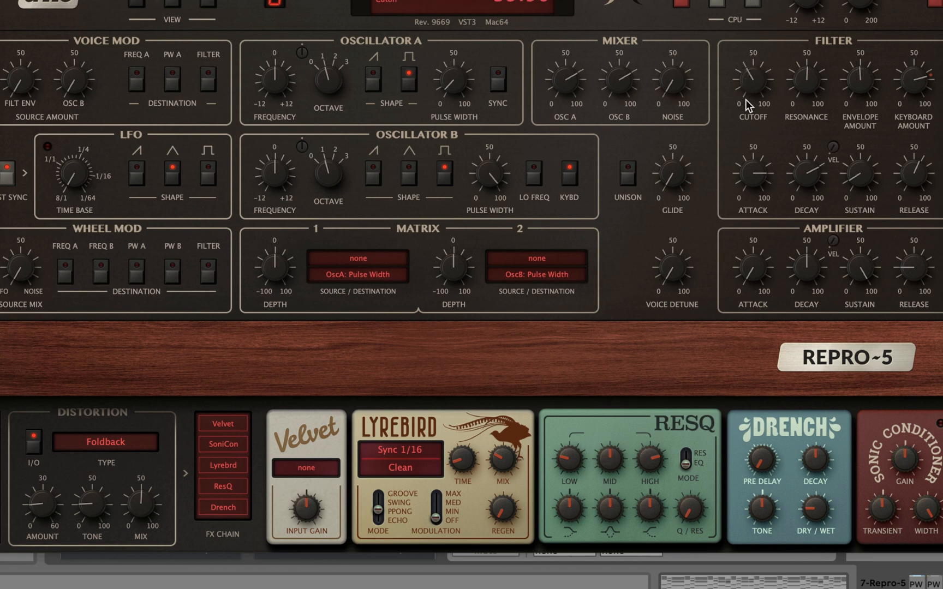
Step: Sweep the filter cutoff and resonance, ending with both fairly low, and raise the Foldback mix slightly above the middle
left_click_drag(769, 75, 744, 121)
left_click_drag(811, 83, 813, 68)
left_click_drag(134, 519, 135, 500)
left_click_drag(796, 91, 784, 136)
left_click_drag(762, 71, 757, 47)
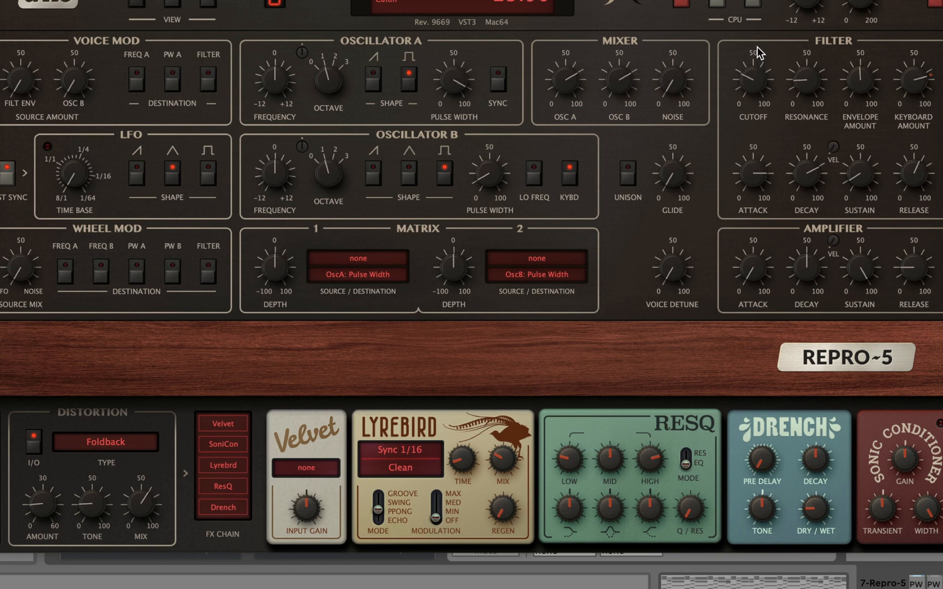
Step: Change the distortion type to Corrode and raise its mix and crush to maximum
left_click(120, 442)
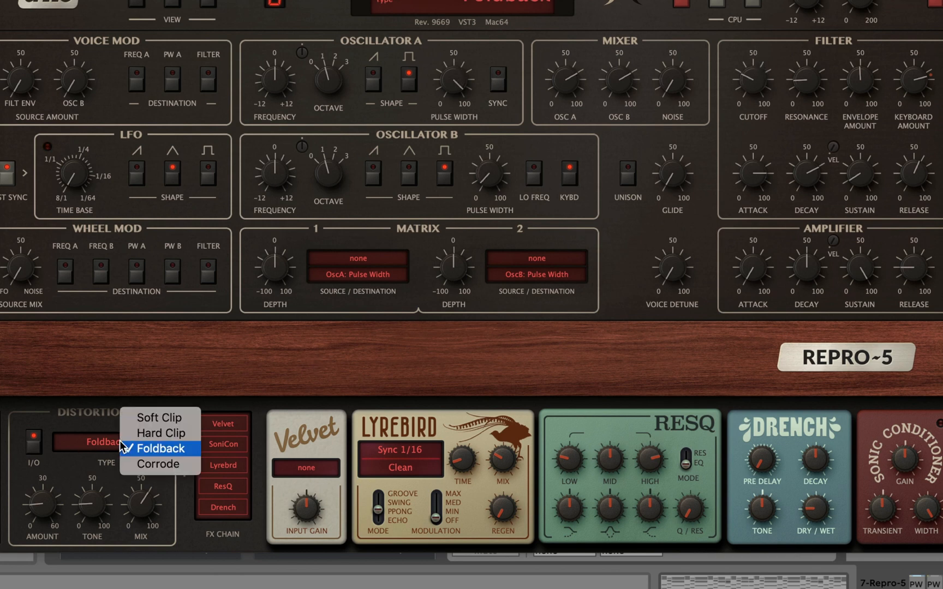
left_click(139, 463)
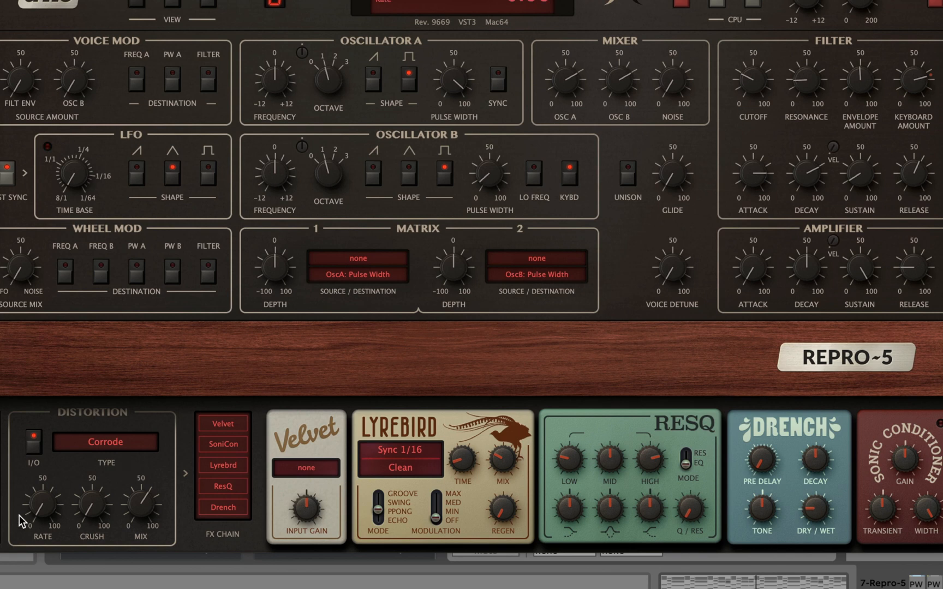
left_click_drag(137, 513, 162, 352)
left_click_drag(100, 483, 103, 310)
Step: Sweep the filter cutoff and resonance, ending with cutoff at the middle and resonance low, and reduce the envelope amount to about a third
left_click_drag(737, 114, 731, 131)
mouse_move(759, 90)
left_mouse_down()
mouse_move(762, 57)
mouse_move(743, 80)
left_mouse_up()
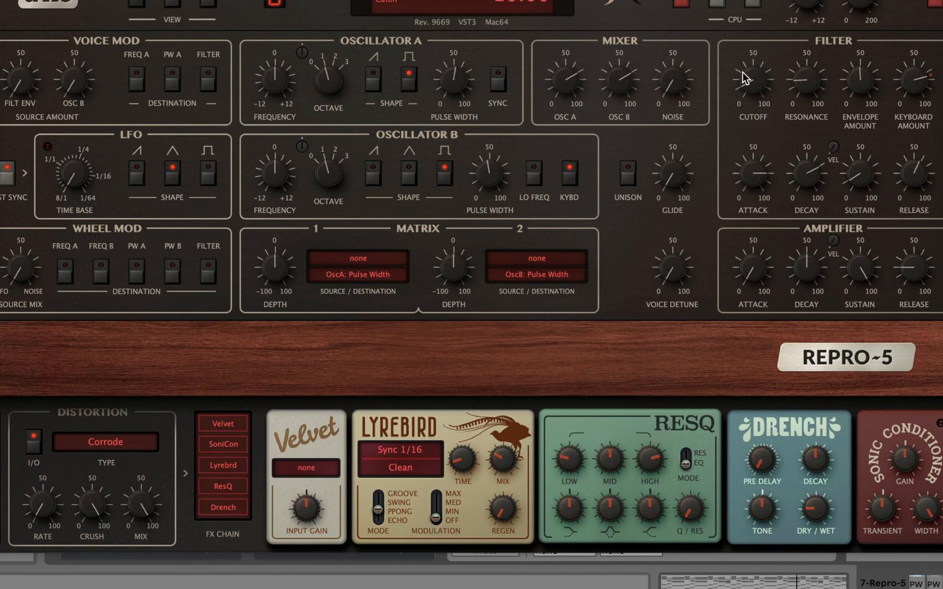
left_click_drag(800, 76, 808, 30)
left_click_drag(750, 88, 751, 35)
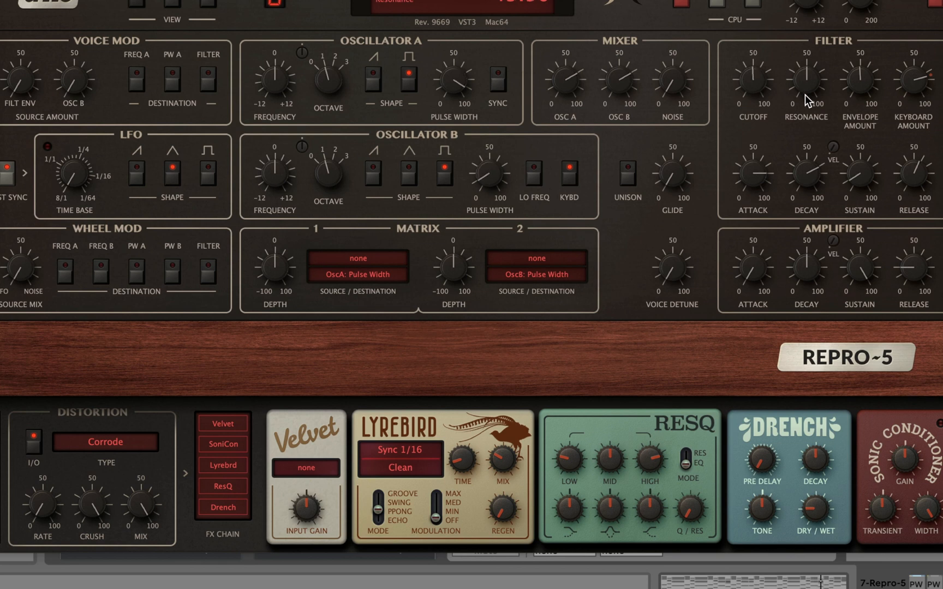
left_click_drag(801, 99, 780, 146)
left_click_drag(872, 103, 831, 145)
left_click_drag(811, 72, 806, 63)
Step: Lower the Corrode crush to about a quarter, raise its rate to just below the middle, and reduce the filter cutoff
left_click_drag(94, 503, 93, 558)
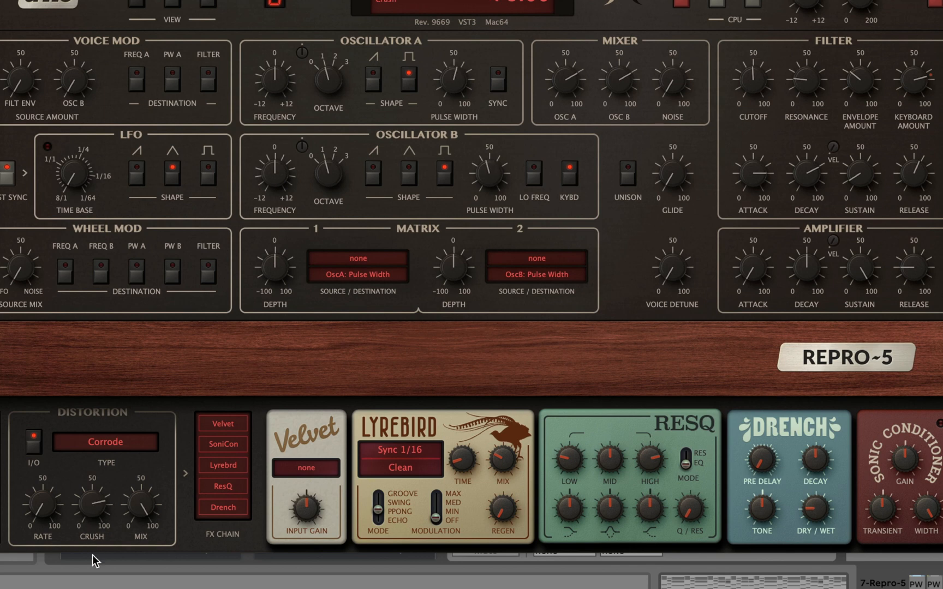
left_click_drag(41, 499, 41, 436)
left_click_drag(86, 506, 72, 538)
left_click_drag(746, 102, 736, 148)
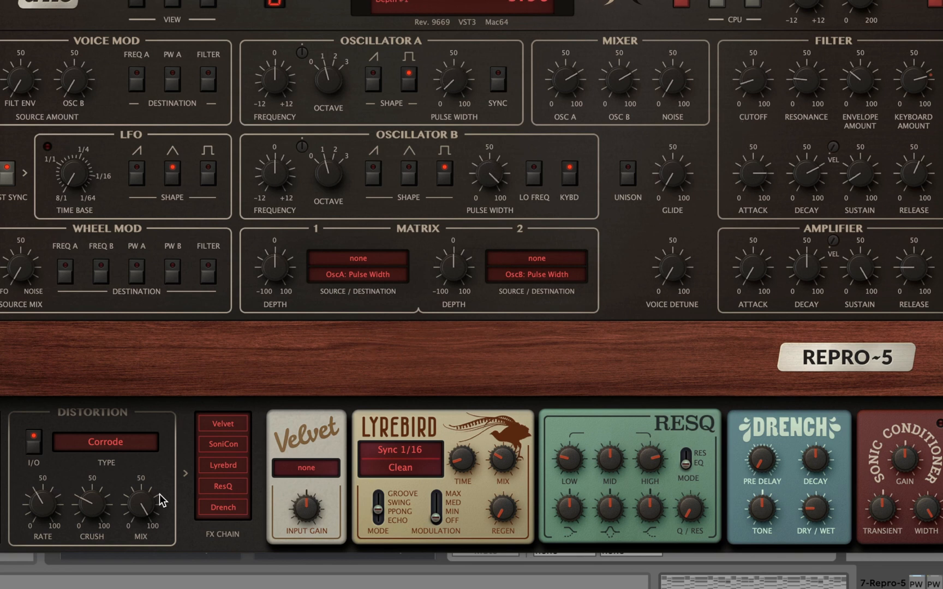
Step: Raise the filter resonance to the middle, increase the envelope amount and cutoff, and lower the Corrode mix to a small amount
left_click_drag(140, 526, 124, 588)
left_click_drag(795, 72, 797, 34)
left_click_drag(862, 71, 860, 64)
left_click_drag(760, 74, 740, 51)
left_click_drag(758, 73, 801, 96)
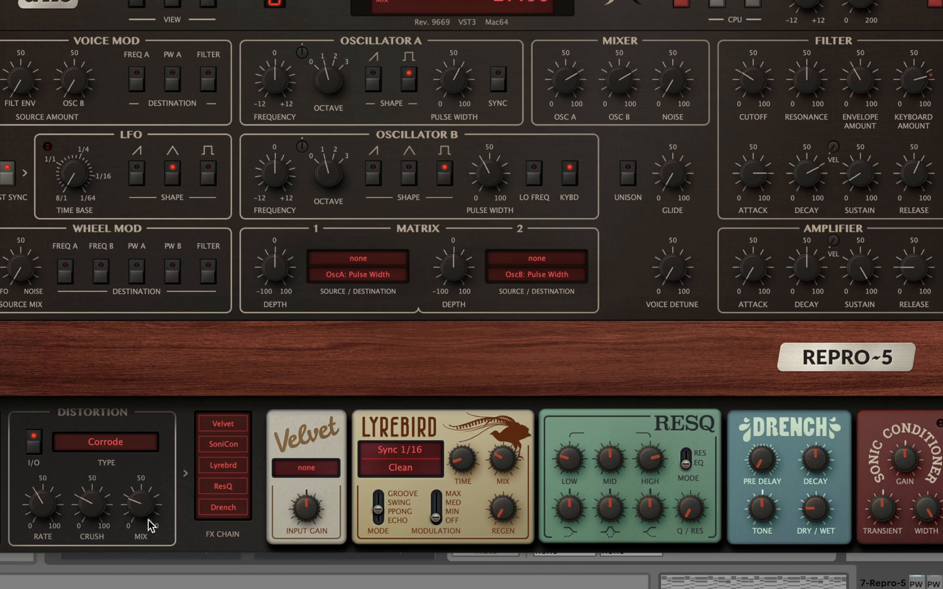
left_click_drag(148, 521, 146, 532)
Step: Set the LFO time base to 1/1 and assign matrix slot 2 from LFO to Filter: Resonance
left_click_drag(77, 156, 69, 122)
left_click(538, 259)
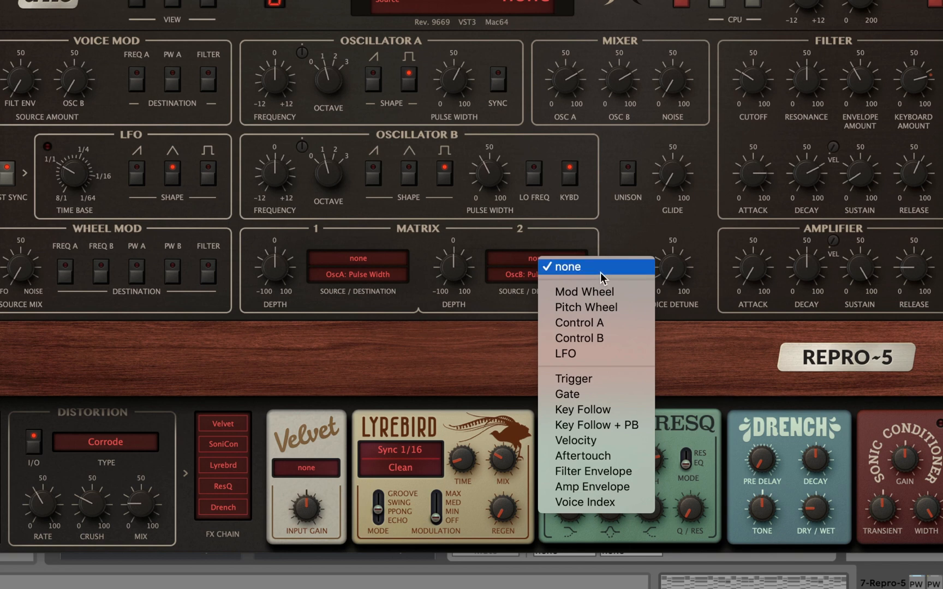
left_click(594, 362)
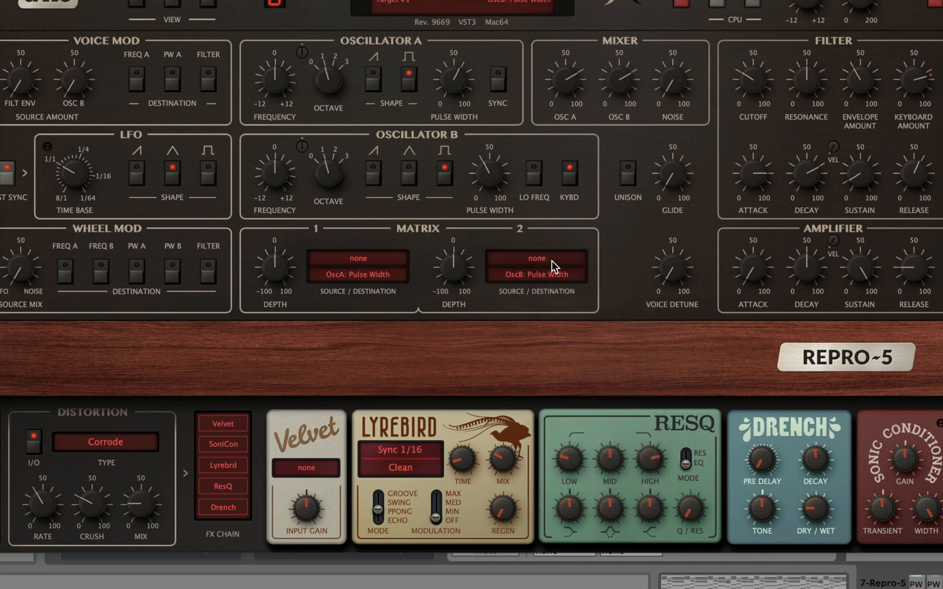
left_click(552, 261)
left_click(589, 352)
left_click_drag(546, 279, 806, 83)
Step: Set matrix slot 2's depth to a small positive amount and lower the filter cutoff
left_click_drag(463, 272, 463, 270)
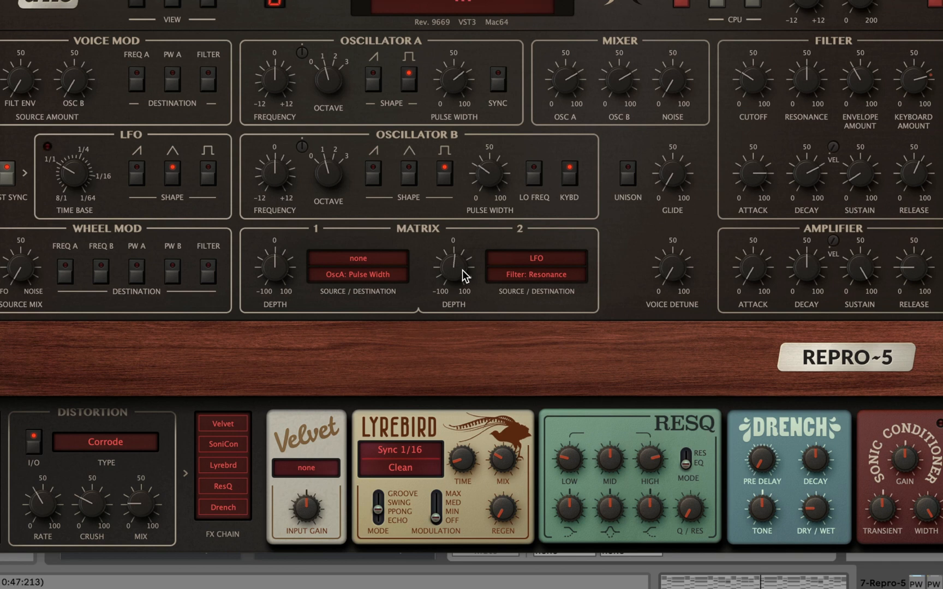
left_click_drag(463, 273, 446, 298)
left_click_drag(750, 89, 749, 96)
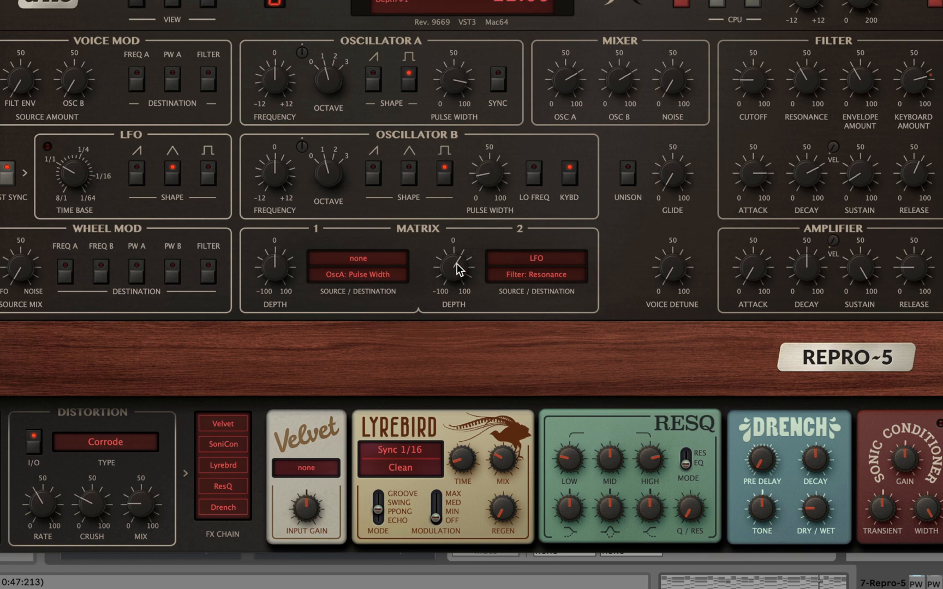
left_click_drag(457, 265, 456, 267)
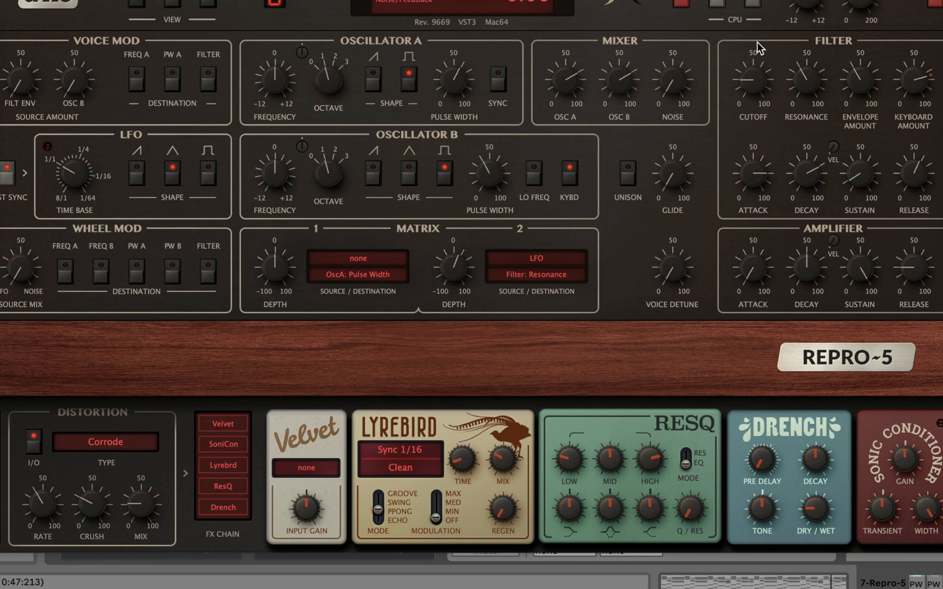
Step: Raise the Corrode crush and mix to the middle and the rate slightly above it
left_click_drag(95, 507, 79, 423)
left_click_drag(141, 498, 150, 445)
left_click_drag(89, 505, 33, 463)
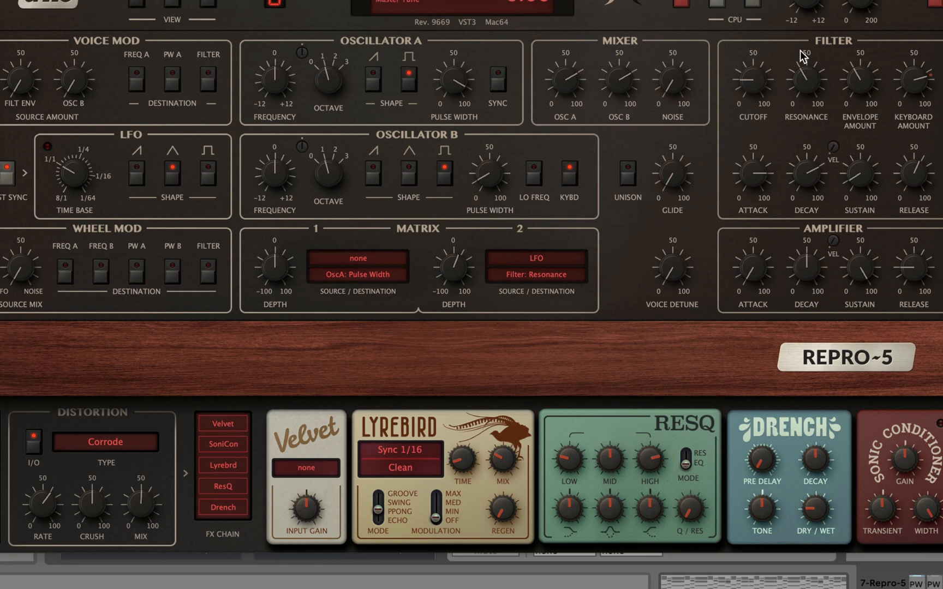
Step: Raise the filter resonance above the middle and lower the envelope amount and Corrode mix
left_click_drag(802, 86, 799, 59)
left_click_drag(852, 104, 846, 118)
left_click_drag(142, 508, 135, 569)
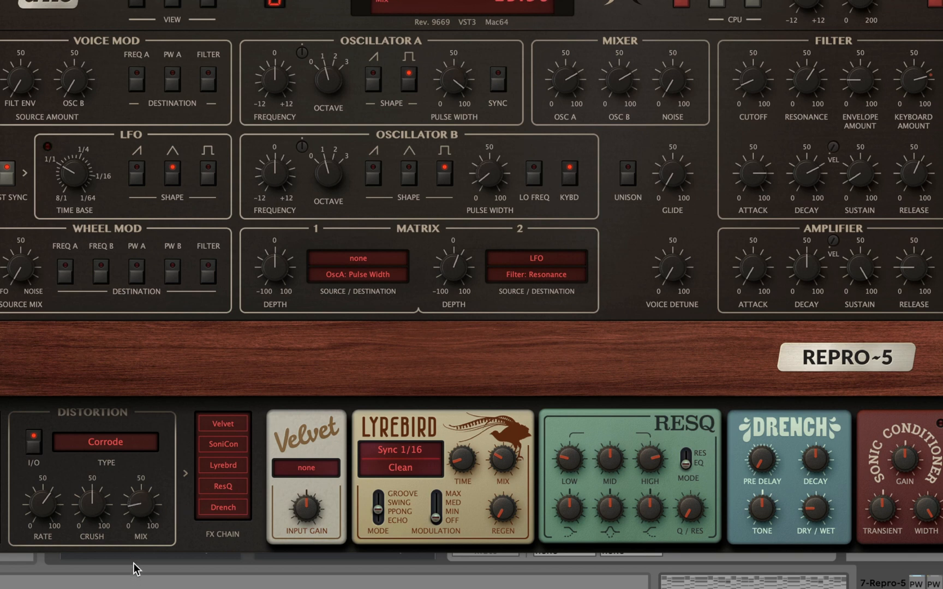
Step: Set the Corrode rate to the middle, reduce its mix further, lower the filter resonance and raise the cutoff slightly
left_click_drag(35, 518, 34, 536)
left_click_drag(813, 80, 800, 99)
mouse_move(153, 515)
left_mouse_down()
mouse_move(151, 505)
mouse_move(143, 523)
left_mouse_up()
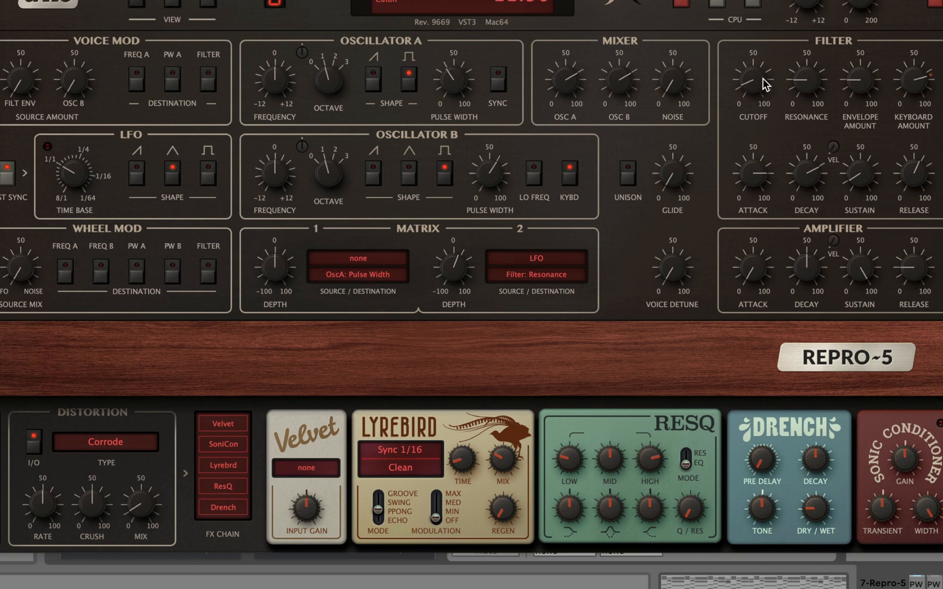
left_click_drag(762, 78, 763, 65)
Step: Enable the Drench reverb with a longer decay and higher tone, and set its dry/wet to roughly two thirds
left_click(228, 507)
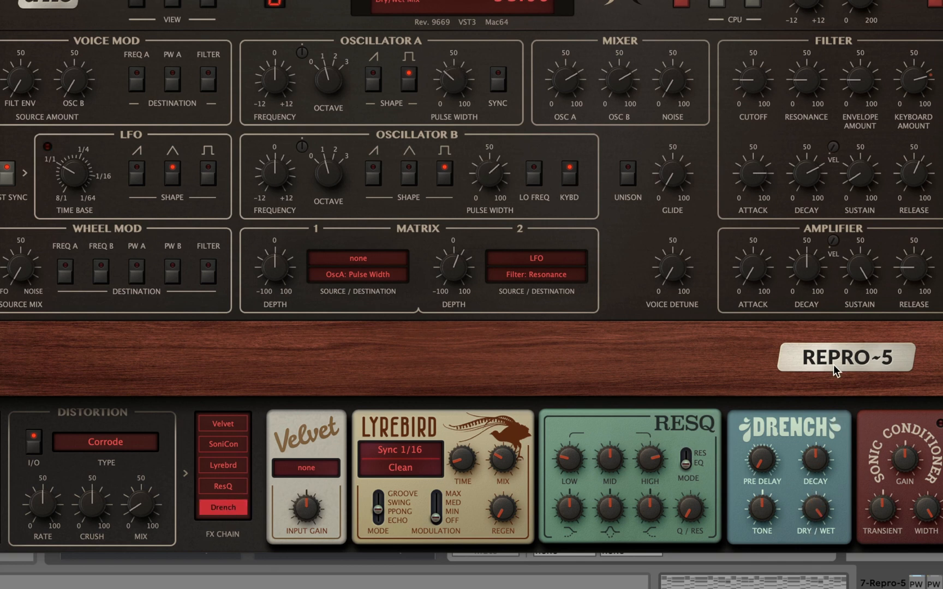
left_click_drag(810, 452, 810, 413)
mouse_move(768, 513)
left_mouse_down()
mouse_move(769, 494)
mouse_move(769, 506)
left_mouse_up()
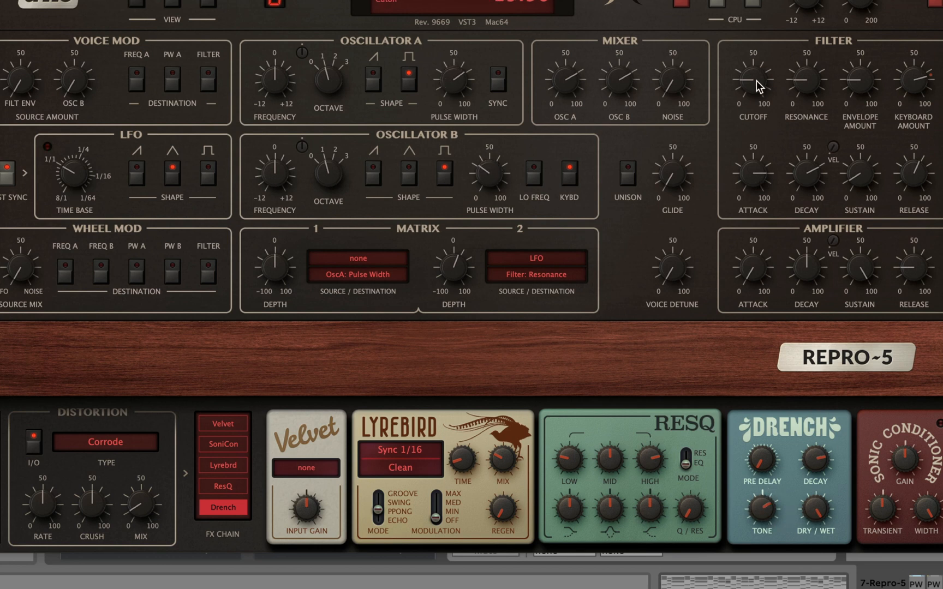
mouse_move(756, 71)
left_mouse_down()
mouse_move(750, 37)
mouse_move(740, 70)
left_mouse_up()
left_click_drag(812, 525, 795, 583)
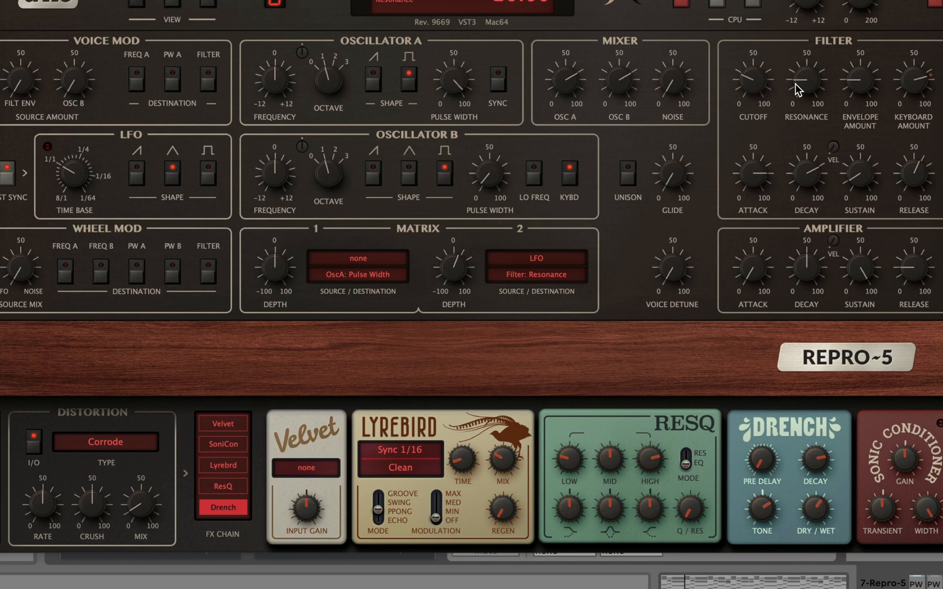
Step: Sweep the filter cutoff down and up, ending just below the middle, and raise the envelope amount to about 30.5
mouse_move(752, 85)
left_mouse_down()
mouse_move(752, 61)
mouse_move(739, 94)
left_mouse_up()
left_click_drag(752, 67, 749, 33)
left_click_drag(870, 90, 869, 74)
left_click_drag(764, 87, 757, 103)
Step: Set the Lyrebird delay to Chorus/Short and turn off Drench in the effects chain
left_click(430, 453)
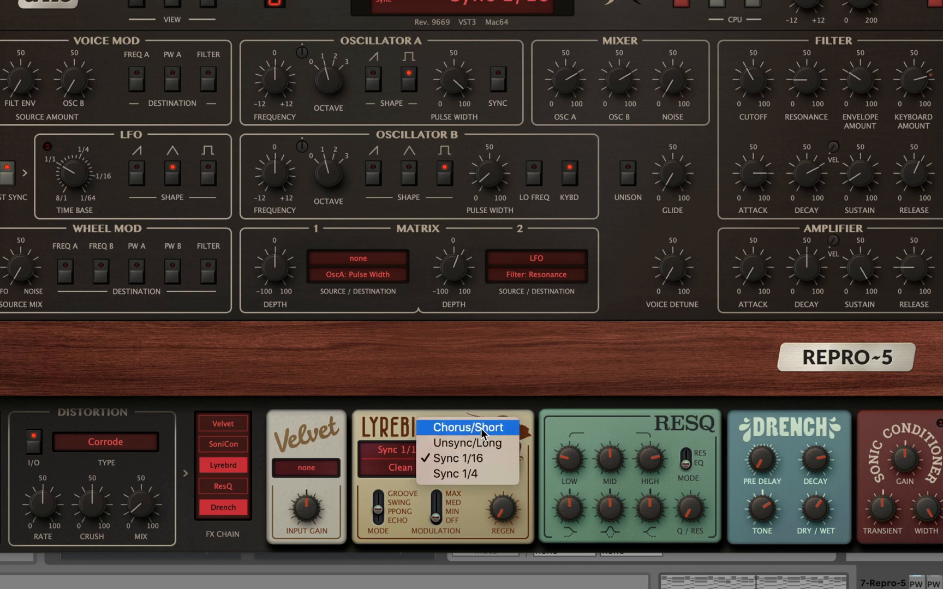
left_click(481, 429)
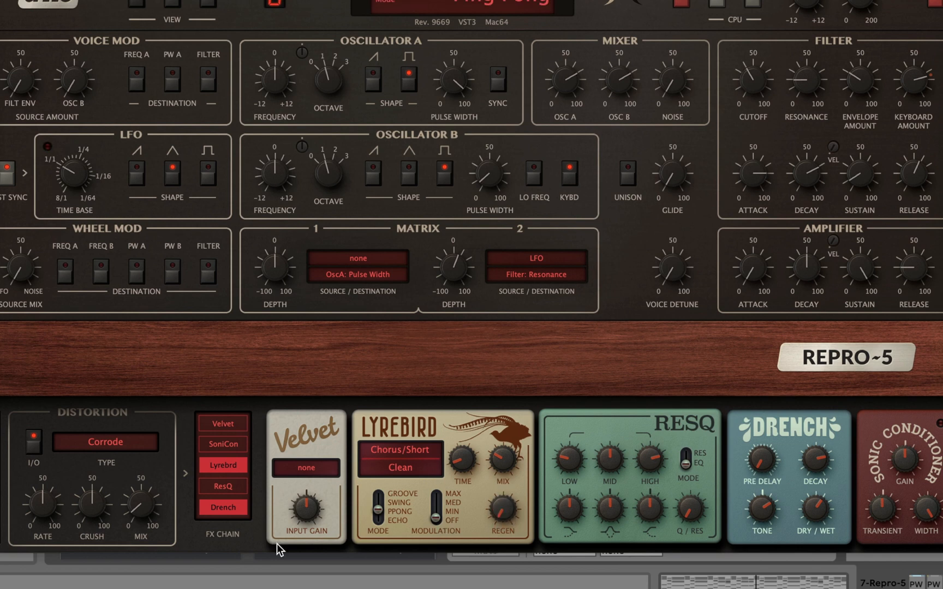
left_click(228, 510)
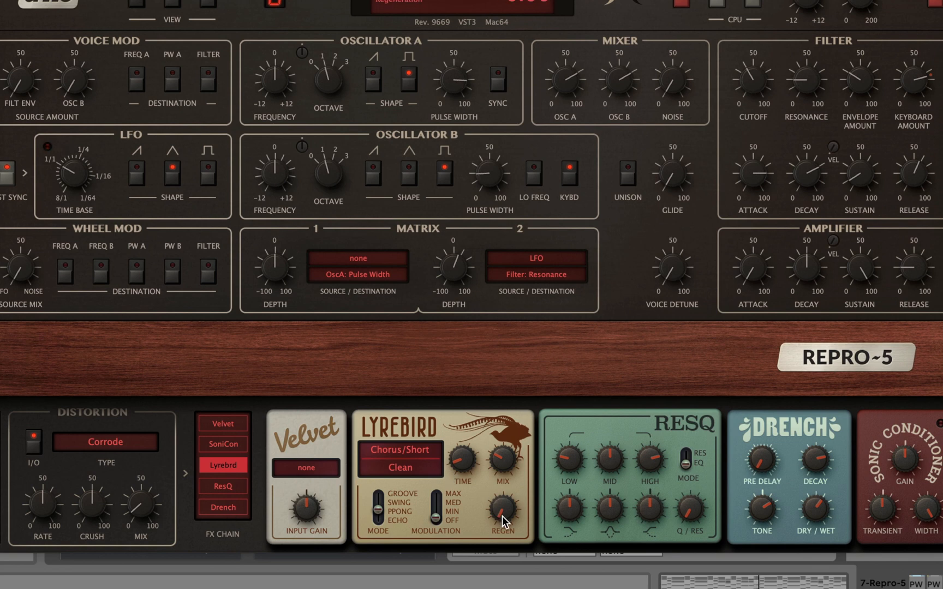
Step: Set Lyrebird's flavour to Bright with high regeneration and minimal time, ending with its mix just below the middle
left_click_drag(501, 465, 544, 236)
left_click_drag(460, 482, 459, 490)
left_click(417, 465)
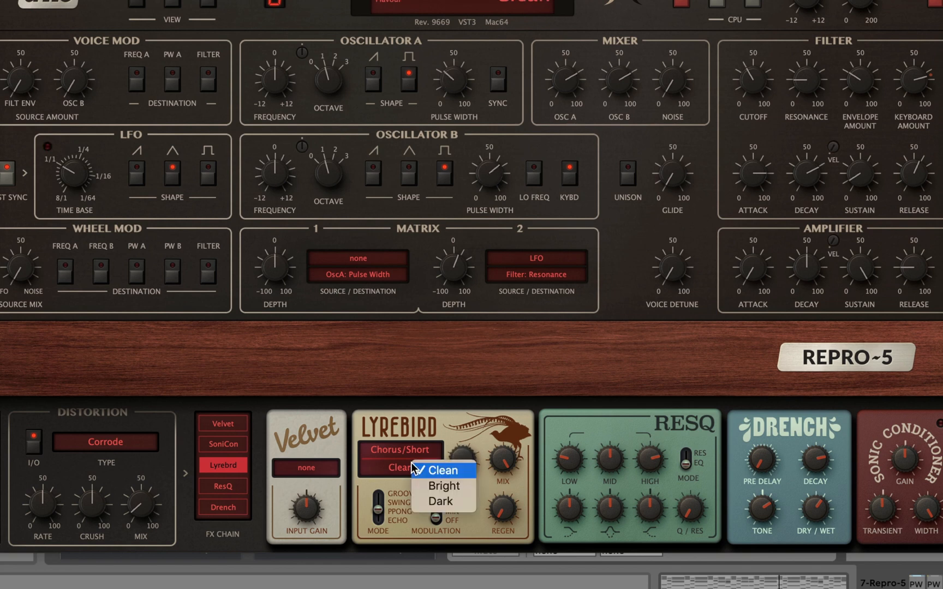
left_click(435, 494)
left_click_drag(507, 521, 479, 370)
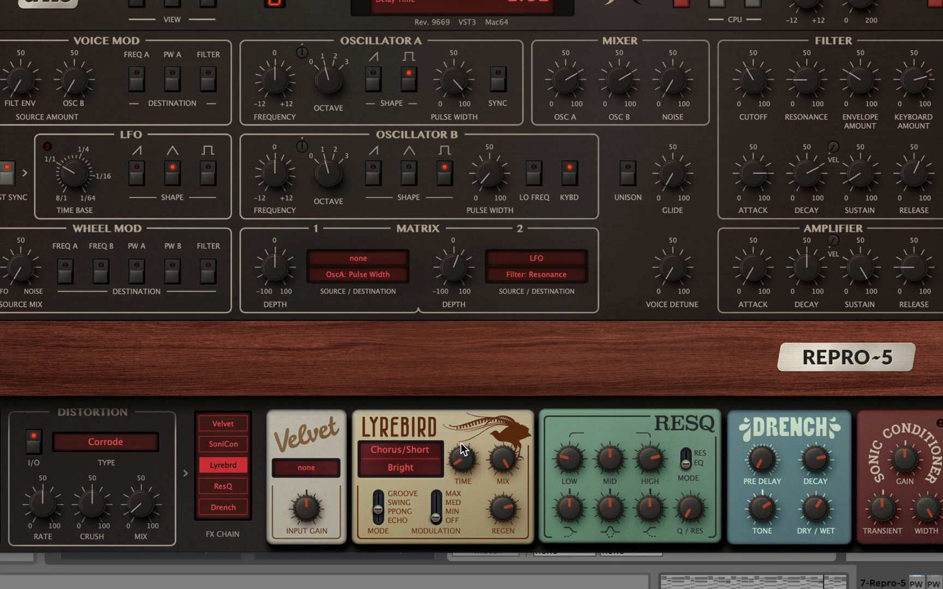
mouse_move(499, 511)
left_mouse_down()
mouse_move(506, 483)
mouse_move(473, 573)
mouse_move(493, 502)
left_mouse_up()
mouse_move(464, 455)
left_click_drag(505, 468, 478, 577)
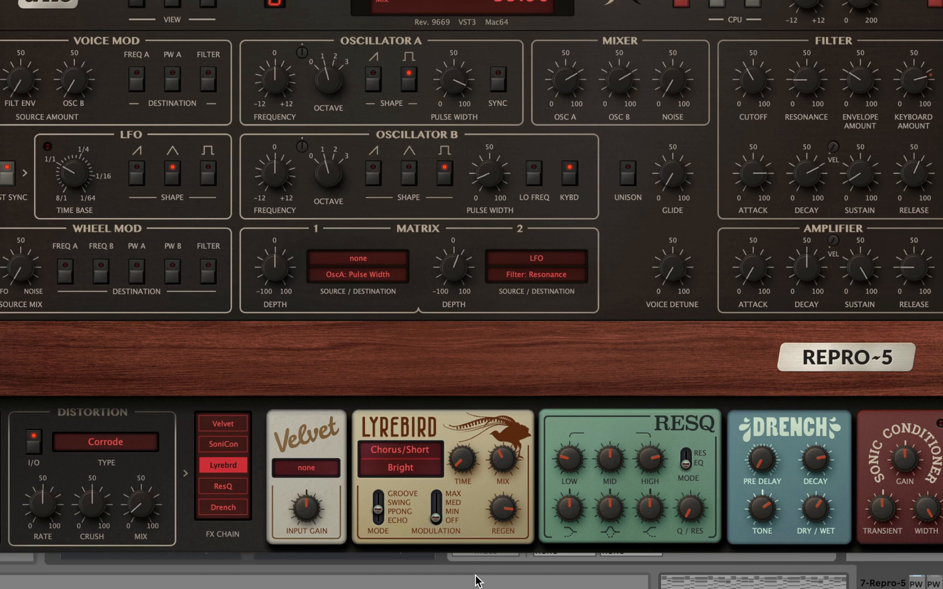
Step: Change Lyrebird's flavour to Dark and raise its mix to the middle
left_click(416, 469)
left_click(437, 490)
left_click_drag(504, 461, 506, 441)
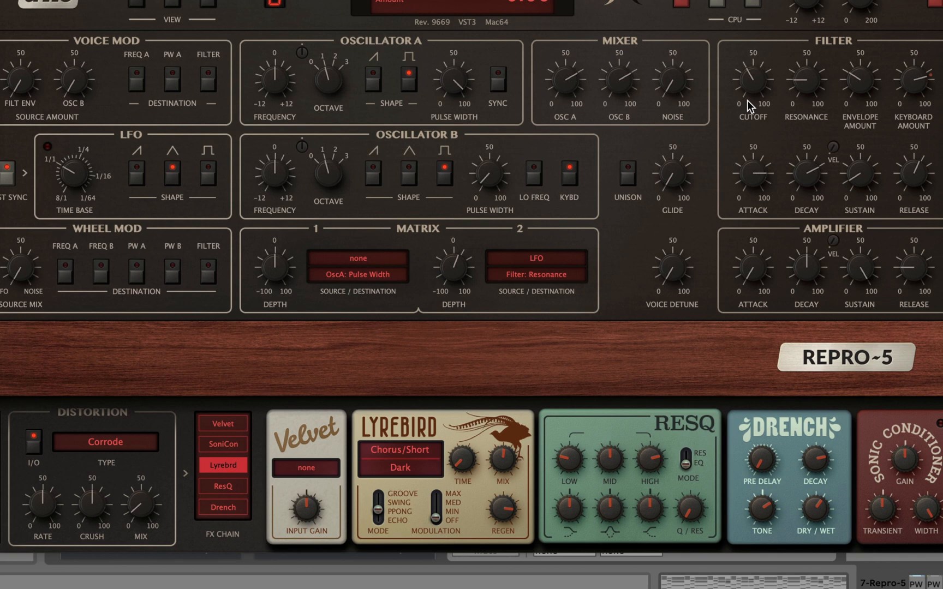
Step: Turn Drench back on, lower the filter cutoff to 0 and reduce Drench's dry/wet mix
left_click(230, 512)
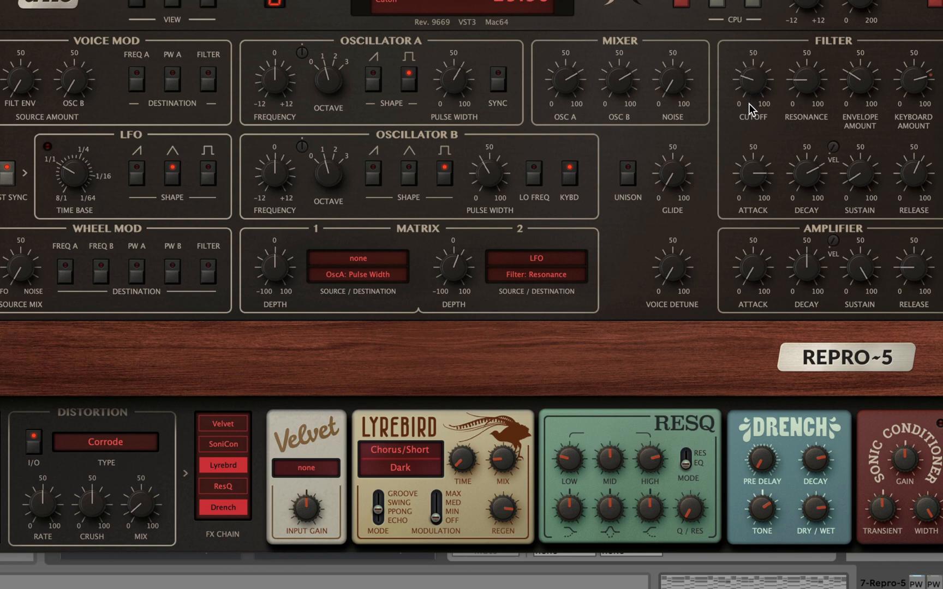
left_click_drag(749, 107, 742, 153)
left_click_drag(816, 509, 820, 543)
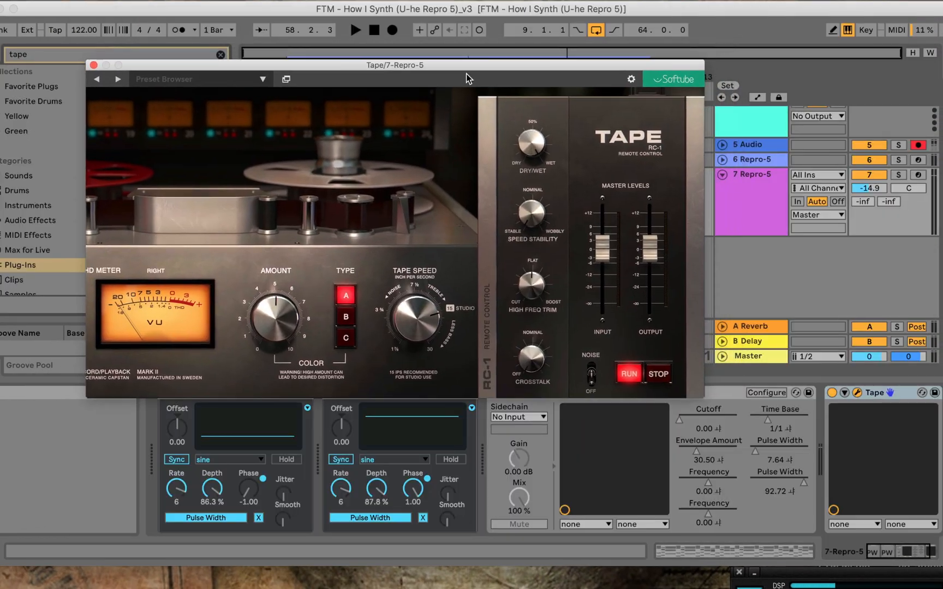
Step: Set the Softube Tape plug-in's tape speed to 7 1/2 IPS and fold away its remote control section
left_click_drag(467, 74, 475, 133)
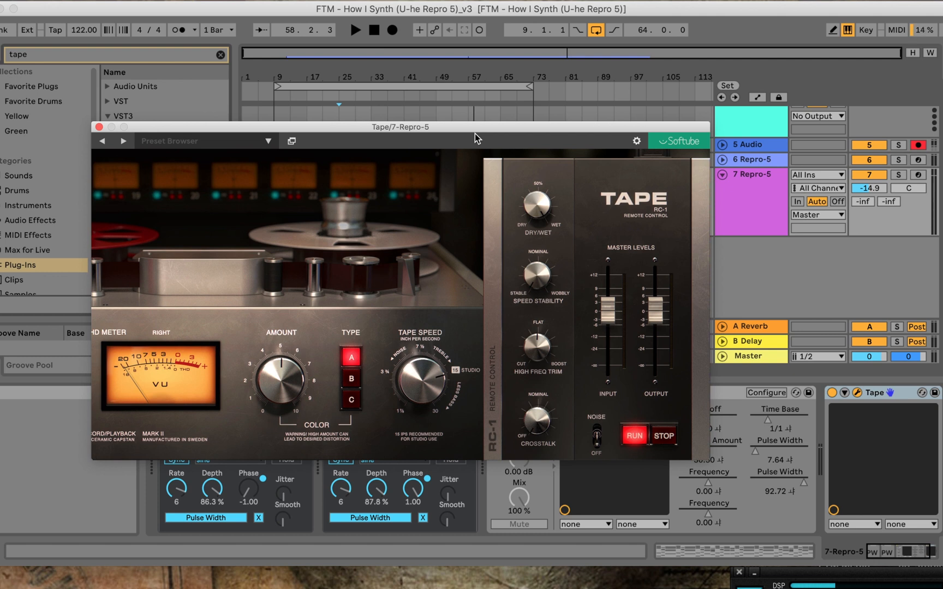
mouse_move(420, 370)
mouse_move(419, 373)
left_mouse_down()
mouse_move(429, 401)
mouse_move(403, 377)
left_mouse_up()
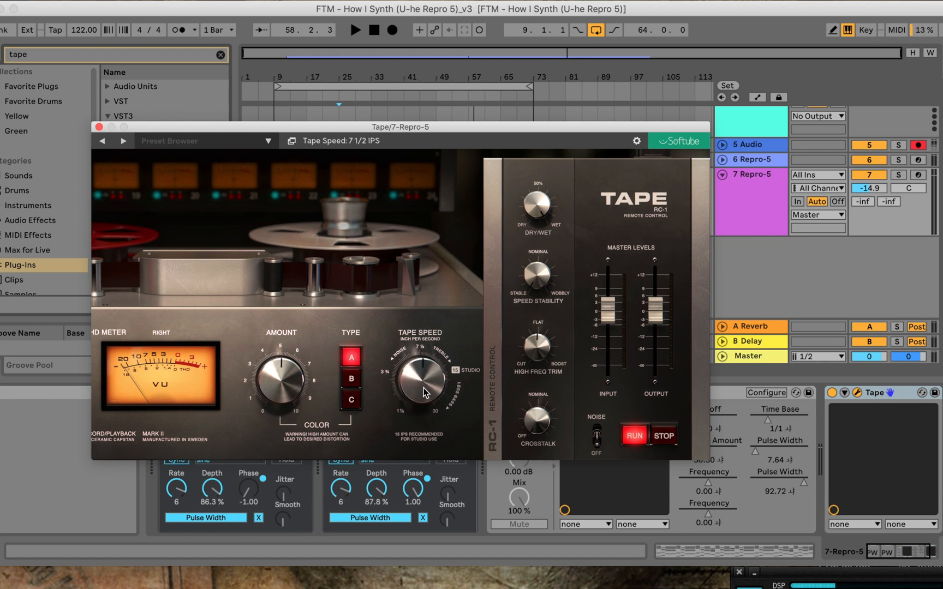
left_click(493, 404)
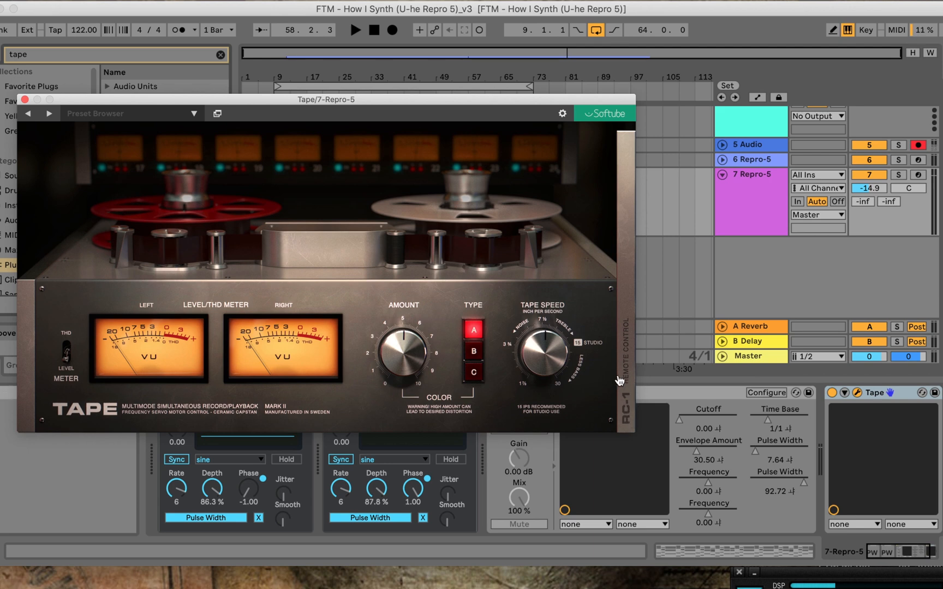
Step: Unfold the Tape plug-in's remote control section, reposition its window and start playback
left_click(625, 374)
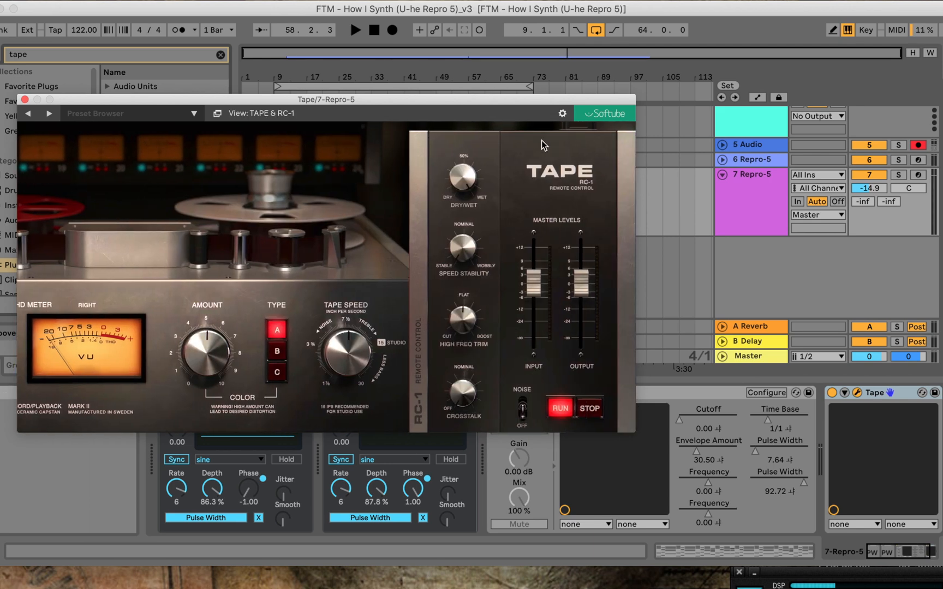
left_click_drag(523, 99, 629, 88)
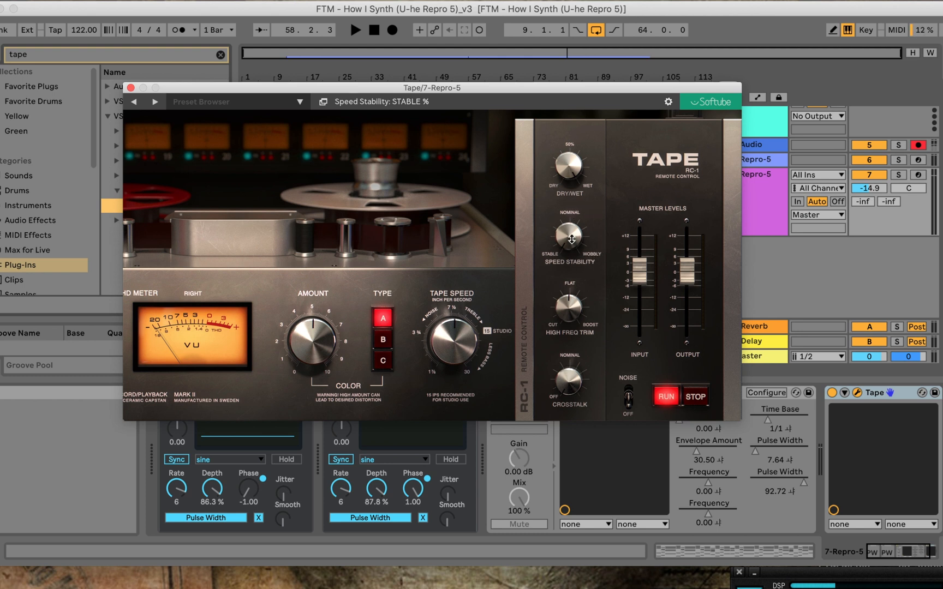
key("space")
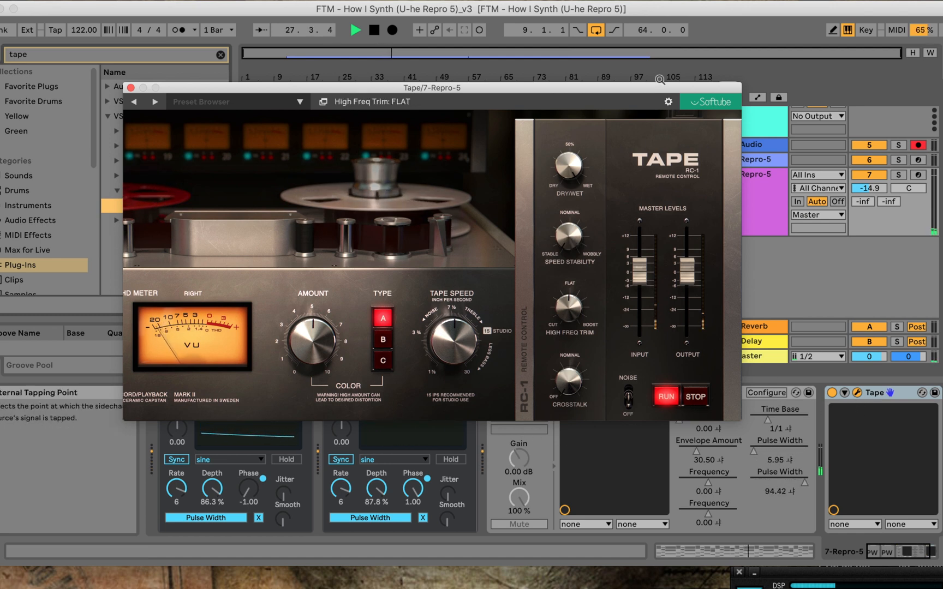
left_click_drag(656, 86, 525, 21)
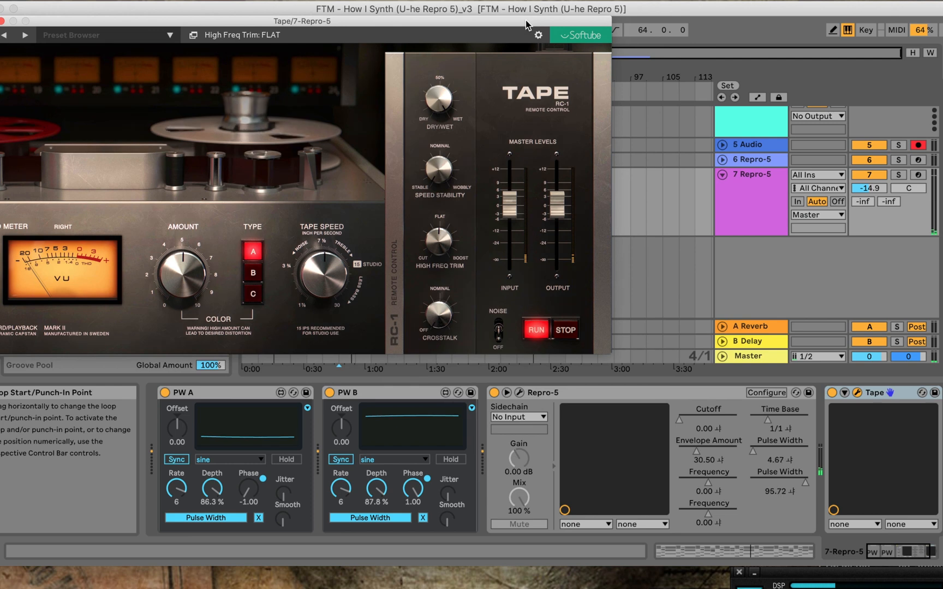
Step: Raise Repro-5's filter cutoff to 21 and slightly lower the distortion mix, with the Tape window placed above the effects
left_click(520, 393)
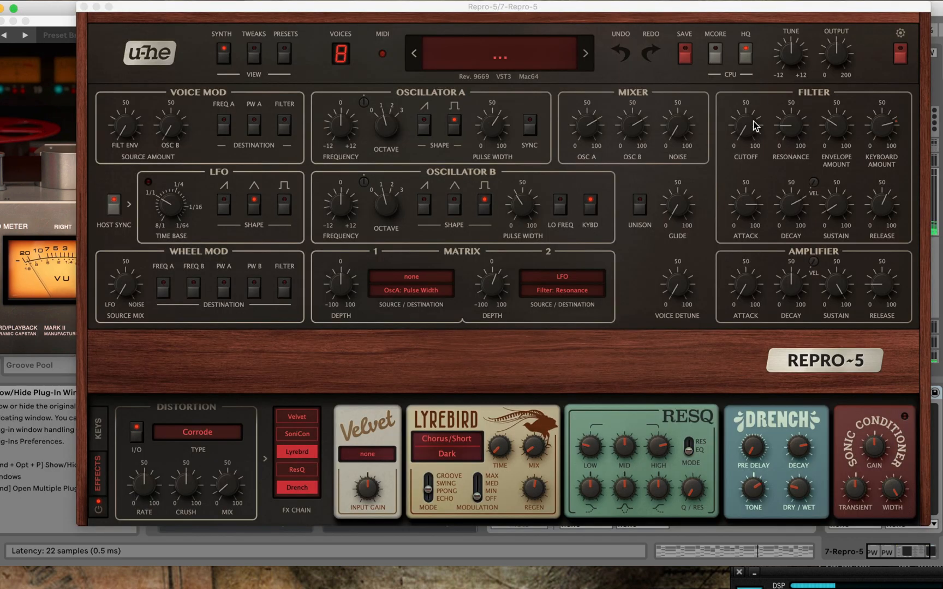
left_click_drag(753, 117, 752, 94)
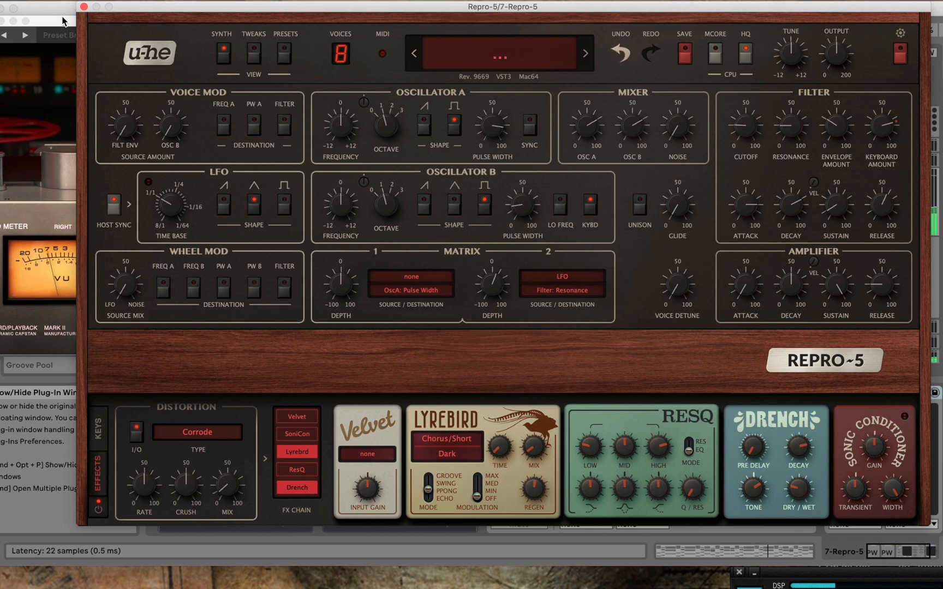
left_click_drag(65, 20, 273, 119)
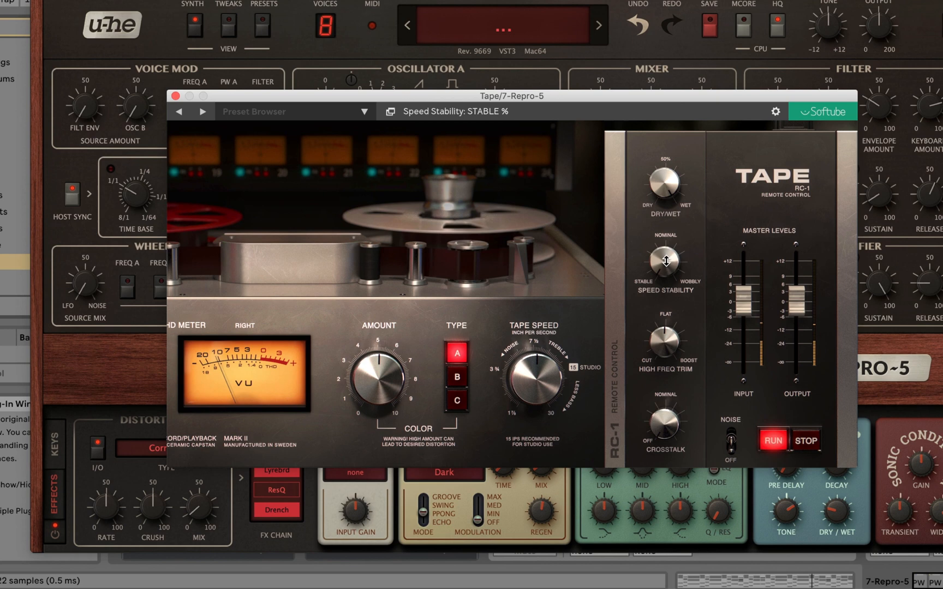
left_click_drag(641, 252, 694, 94)
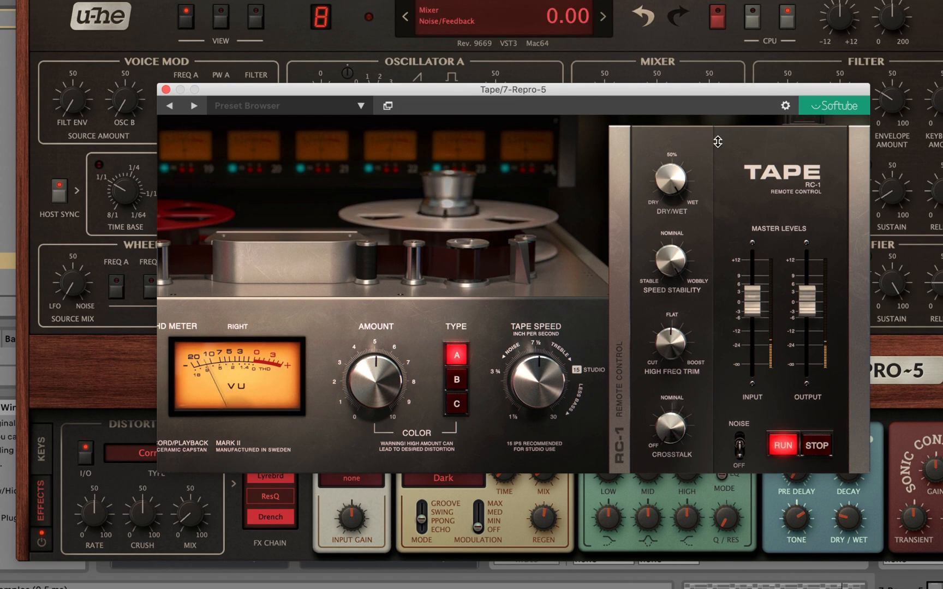
left_click_drag(734, 92, 770, 0)
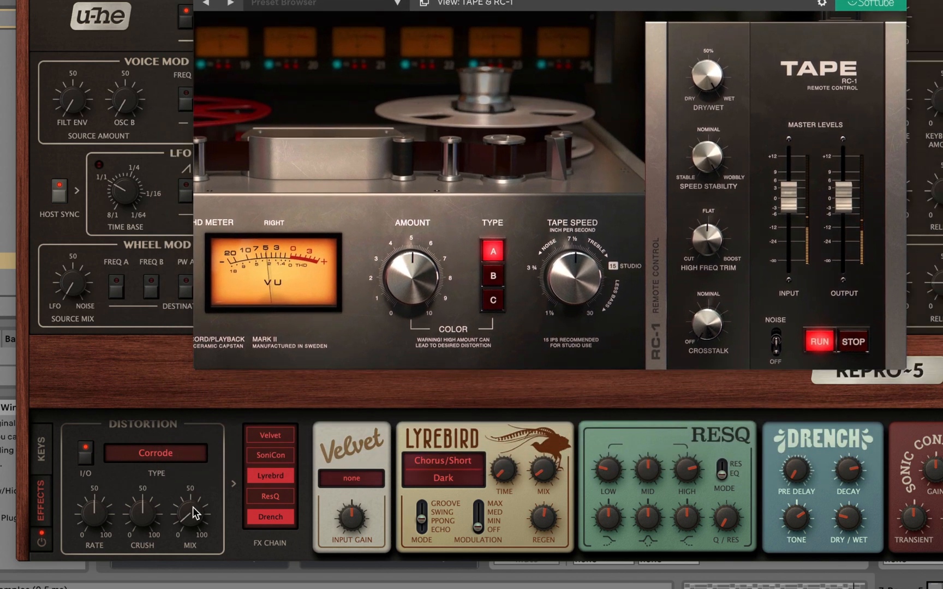
left_click_drag(194, 512, 191, 521)
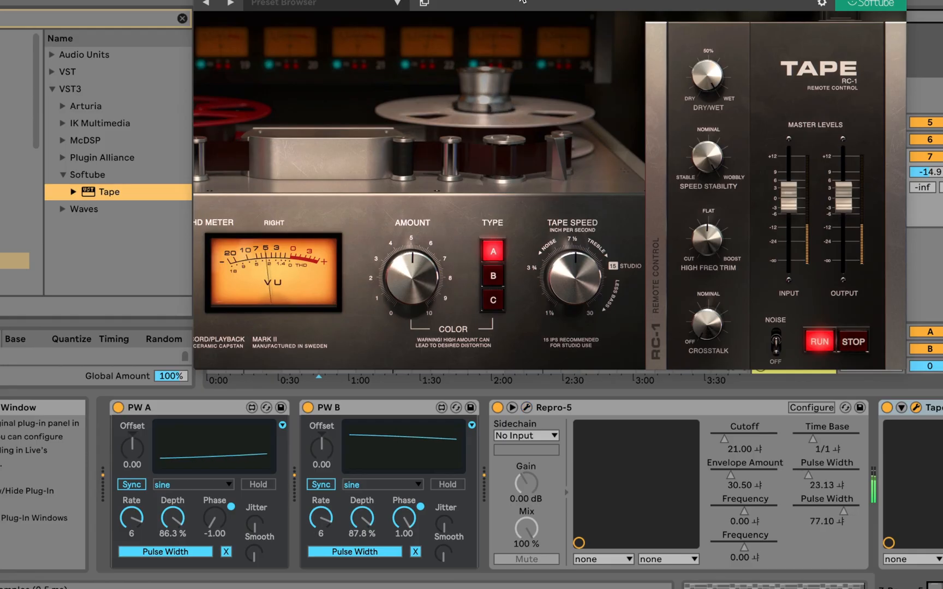
Step: Try out Tape's speed stability control, set its dry/wet mix to 80.5% and close the plug-in window
left_click_drag(469, 3, 451, 34)
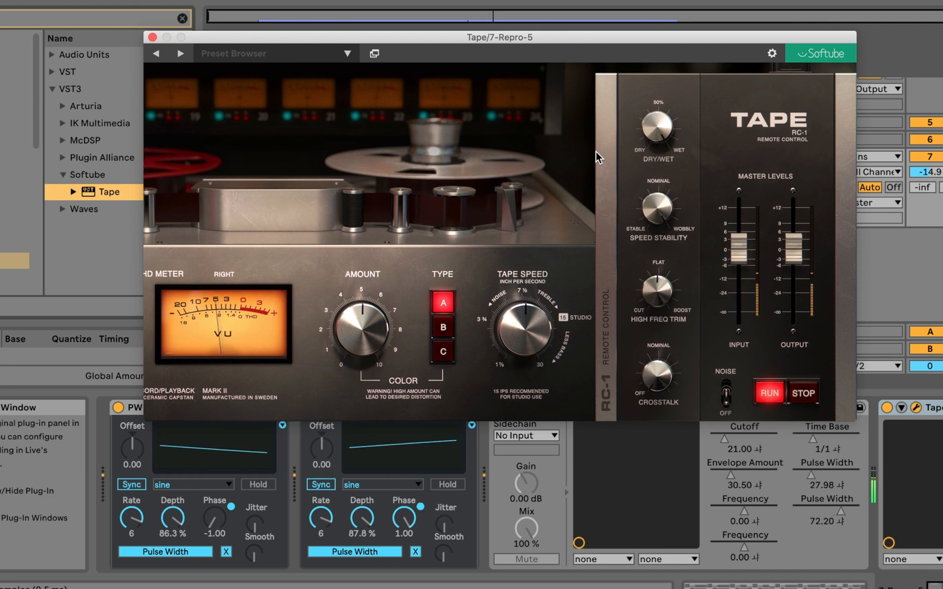
left_click_drag(662, 206, 652, 271)
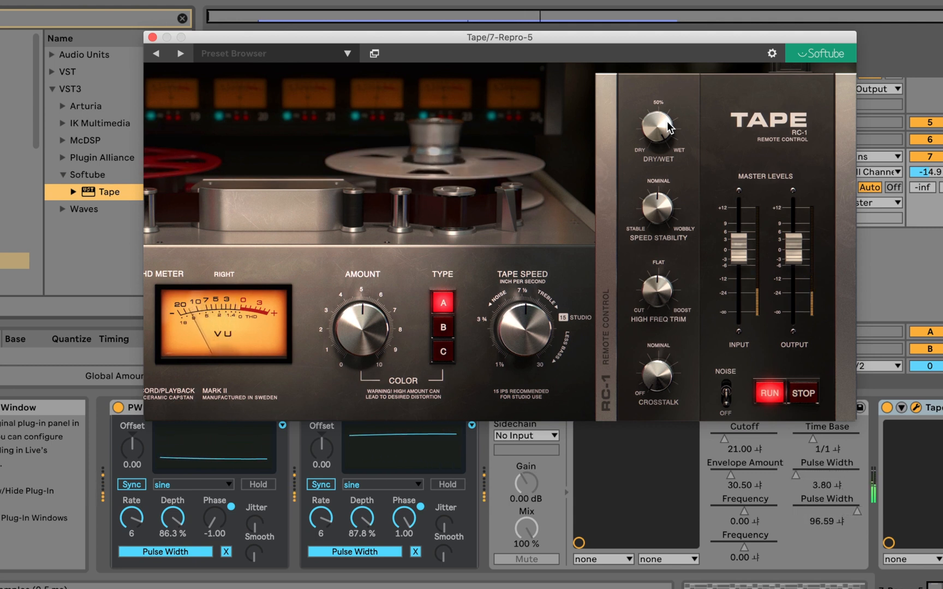
left_click_drag(669, 129, 649, 172)
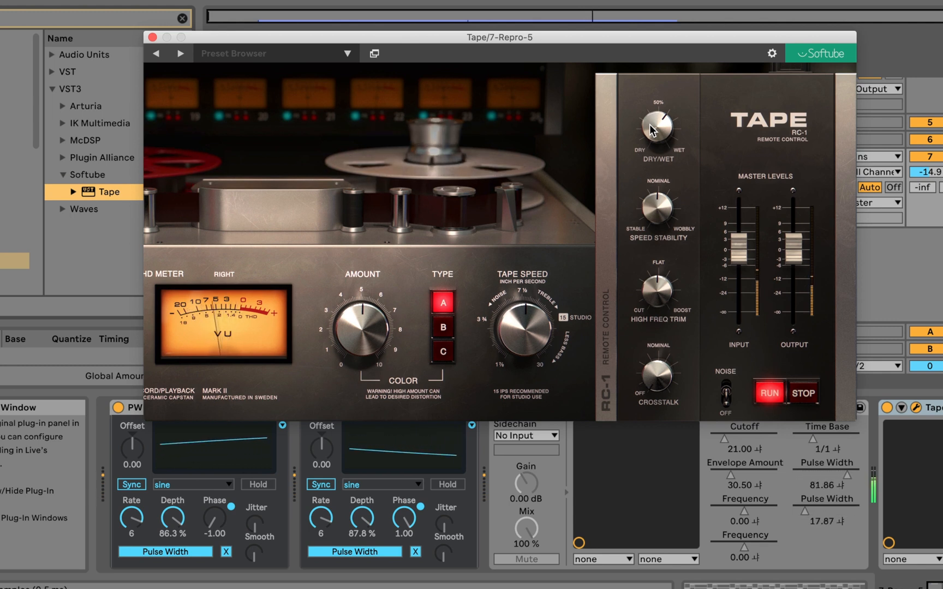
left_click_drag(651, 129, 653, 104)
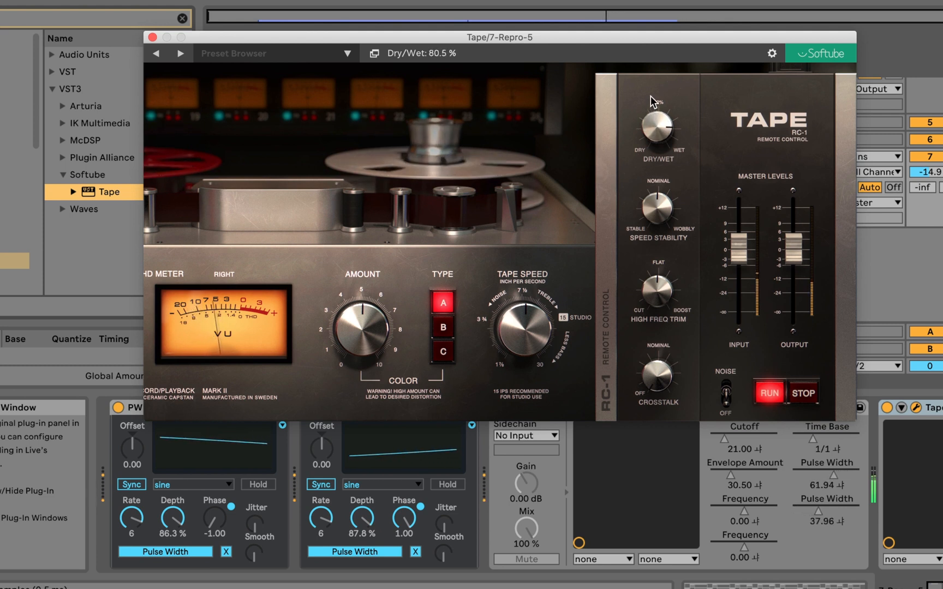
left_click(153, 37)
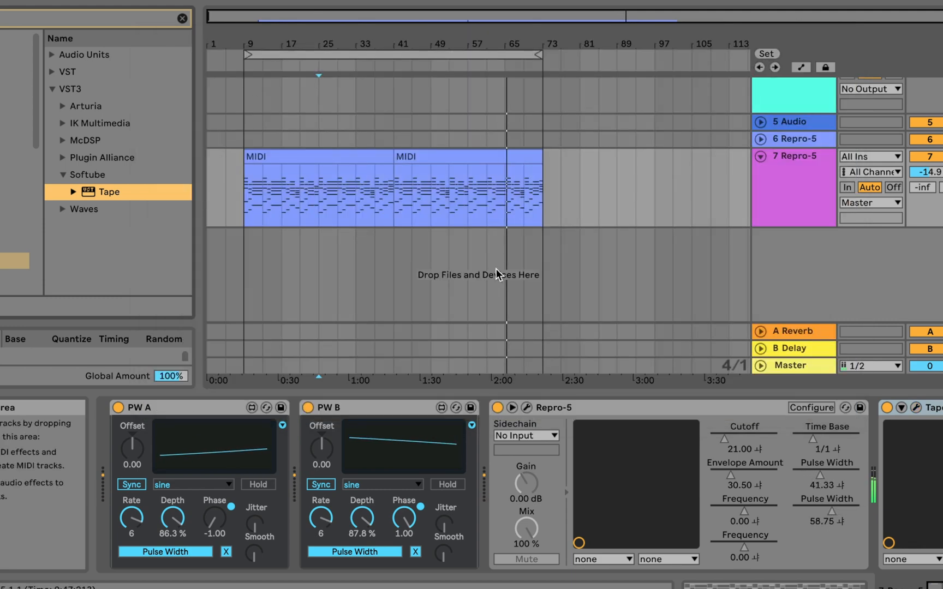
Step: MIDI-map Repro-5's Cutoff to CC 3 and Envelope Amount to CC 9 on channel 1
scroll(657, 448, "right", 3)
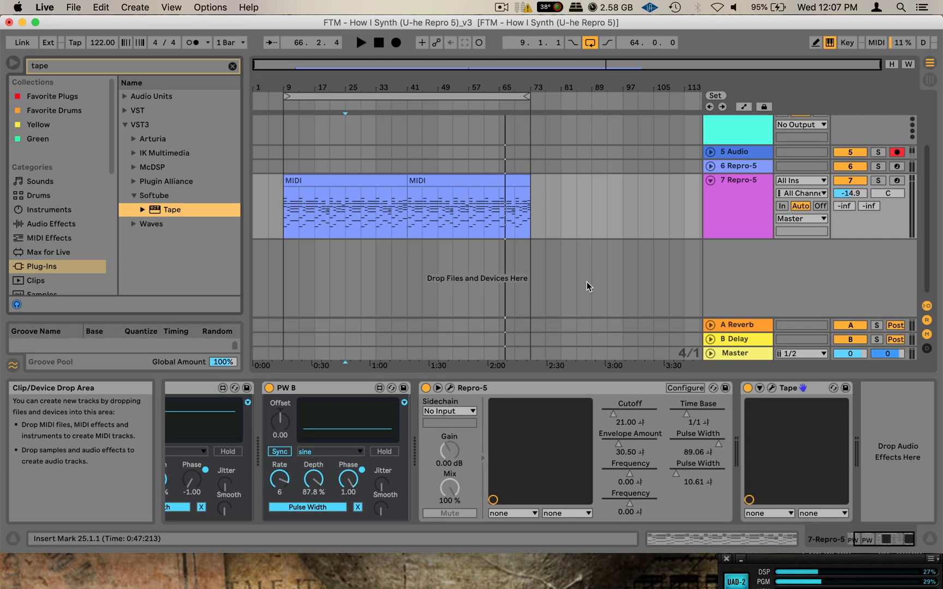
key("super+m")
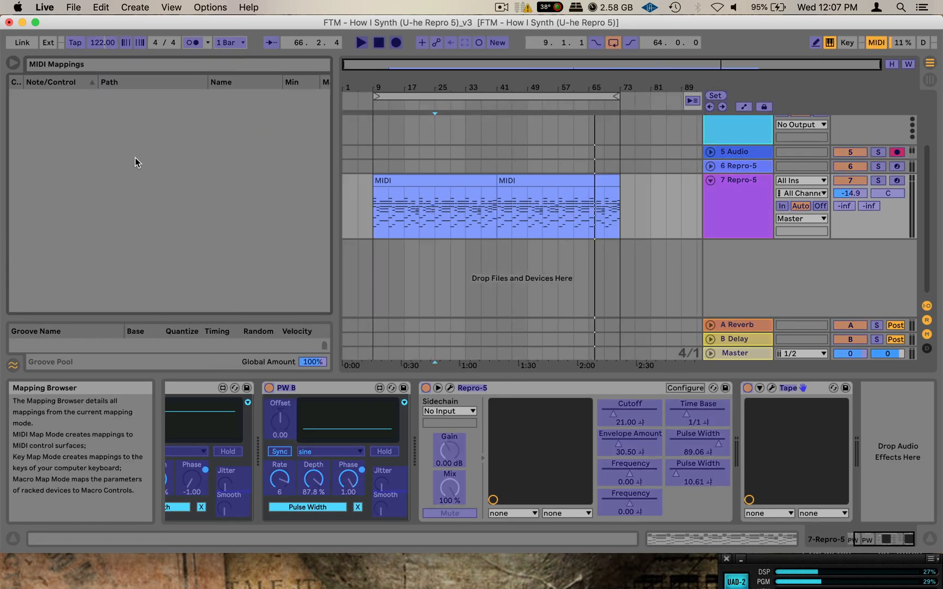
left_click(623, 413)
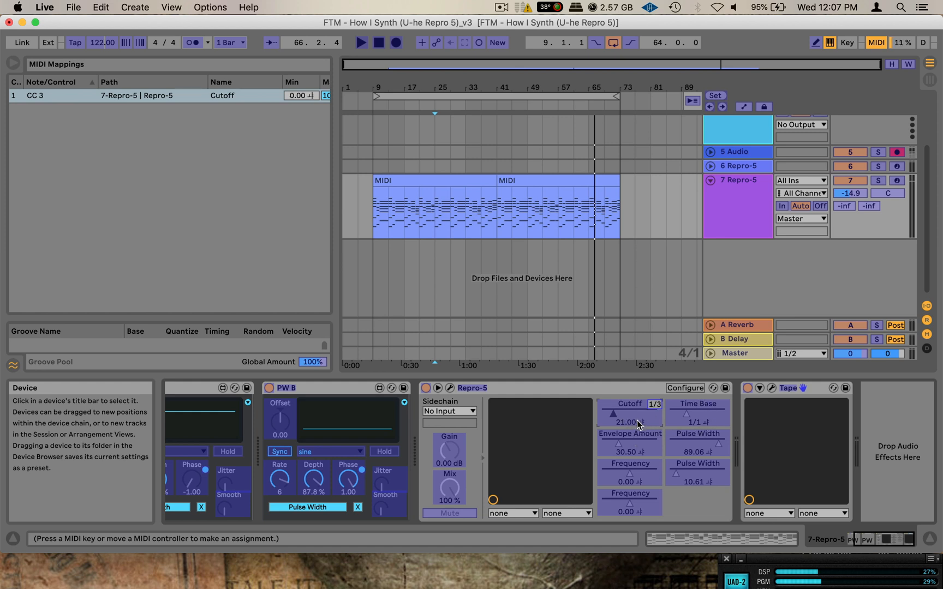
left_click(640, 454)
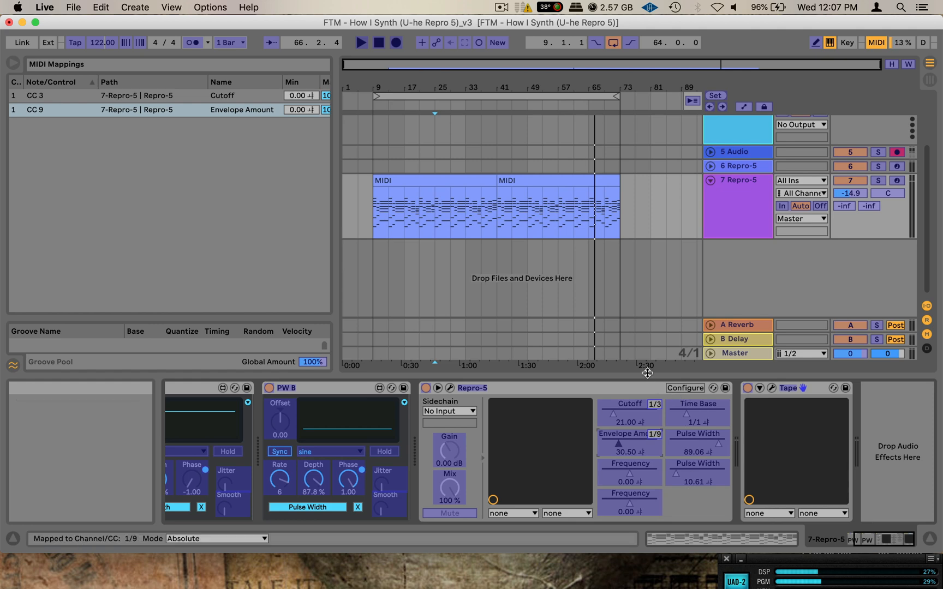
key("super+m")
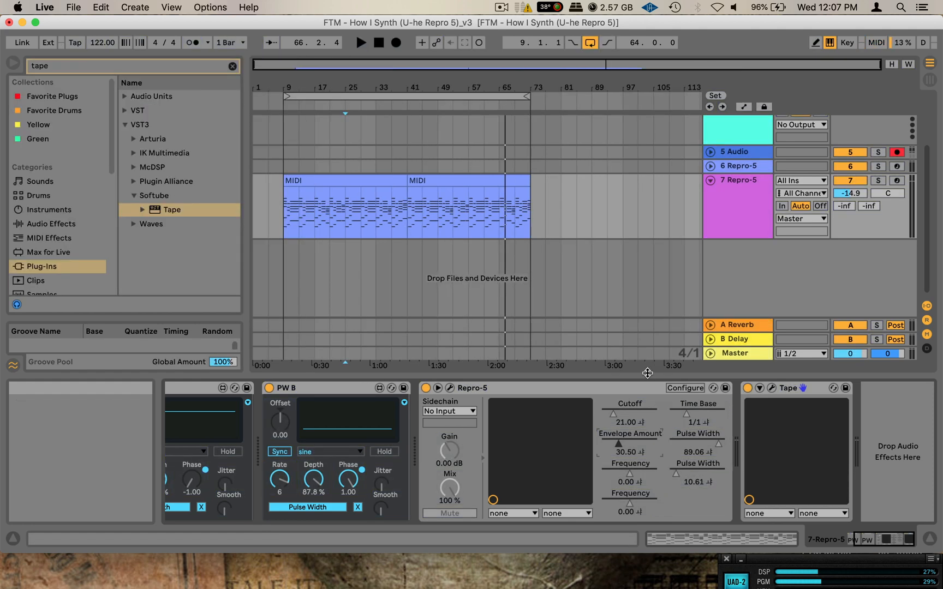
Step: Add the filter Resonance to Repro-5's configured device parameters and close the synth window
left_click(687, 388)
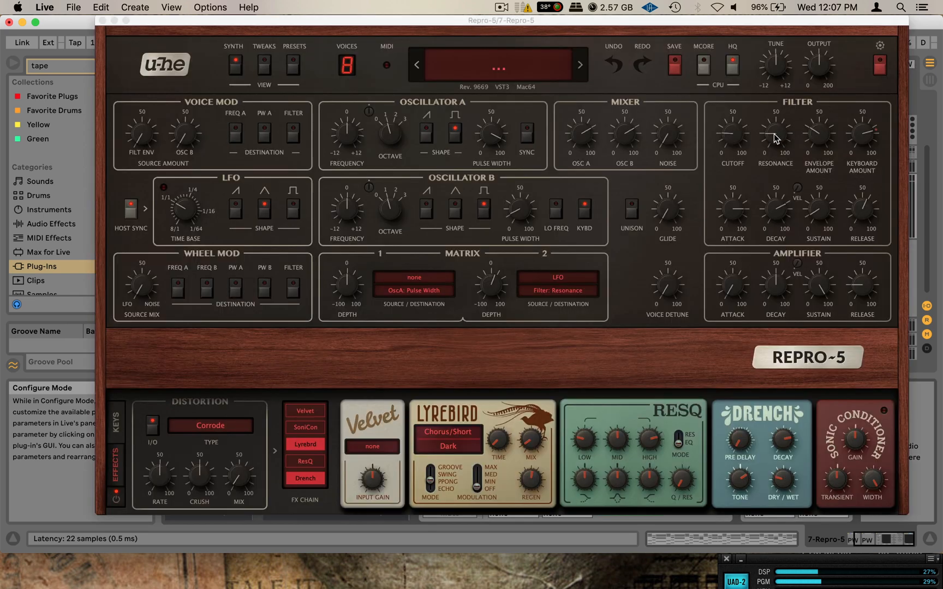
scroll(772, 139, "up", 1)
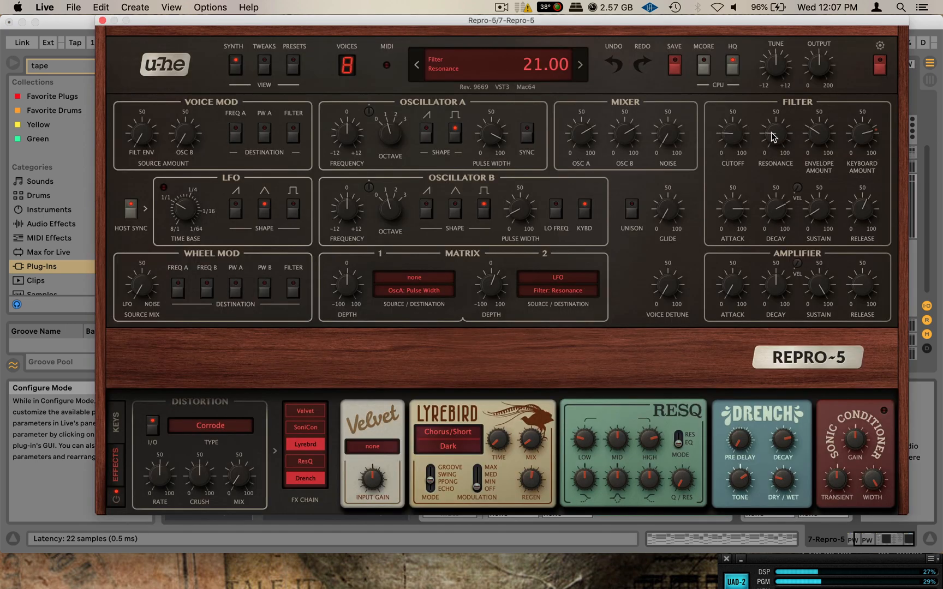
left_click(103, 20)
left_click(682, 388)
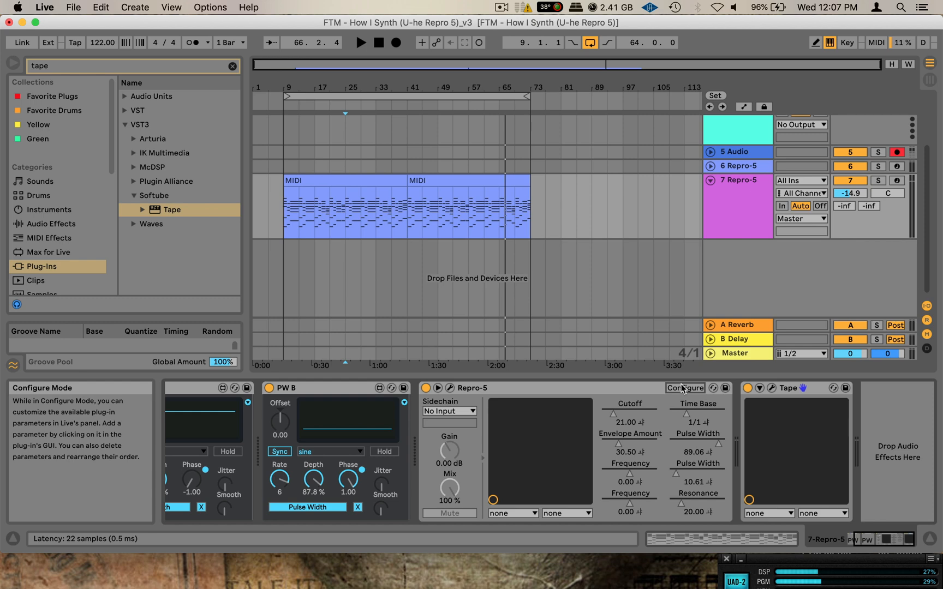
Step: MIDI-map Repro-5's Resonance to CC 14 on channel 1
key("super+m")
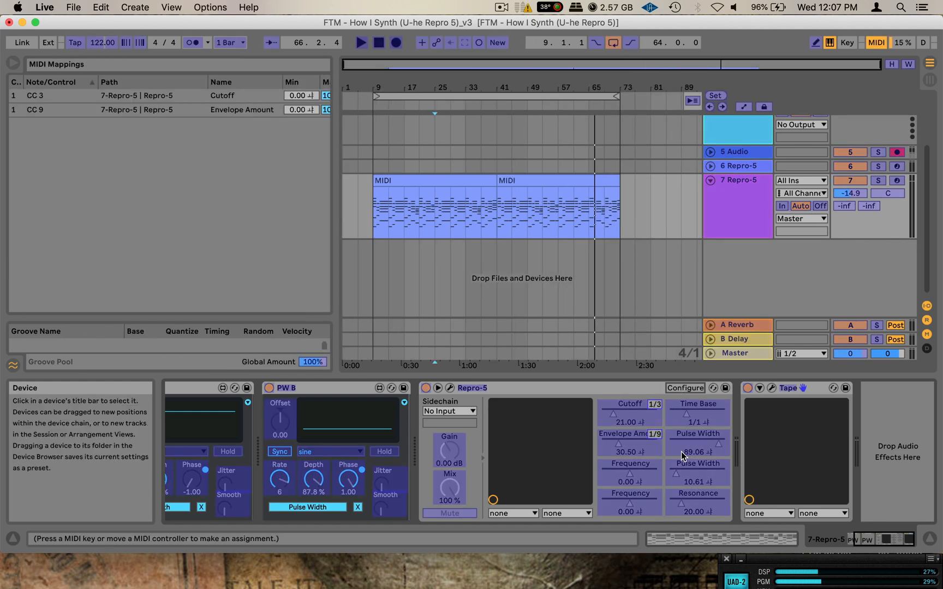
left_click(695, 496)
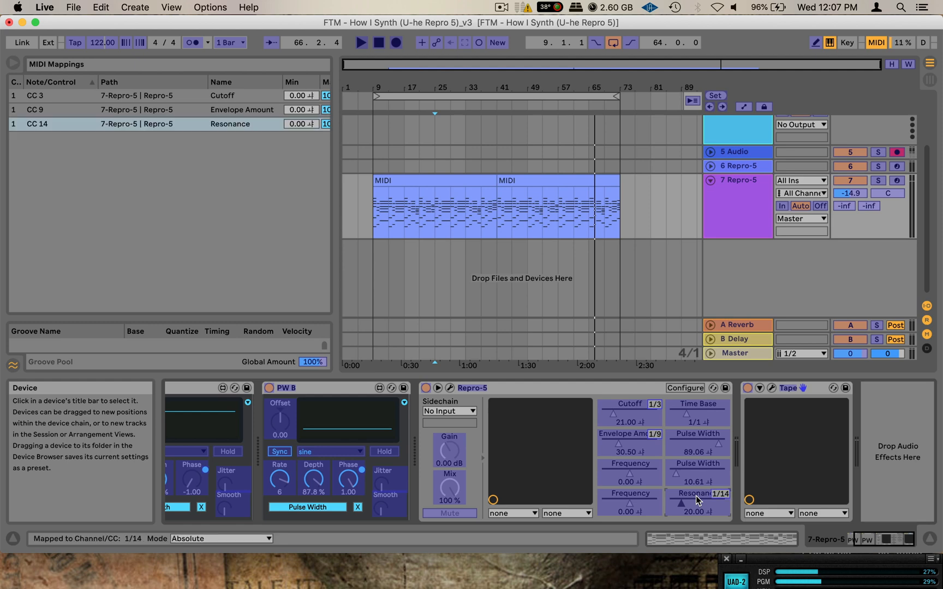
key("super+m")
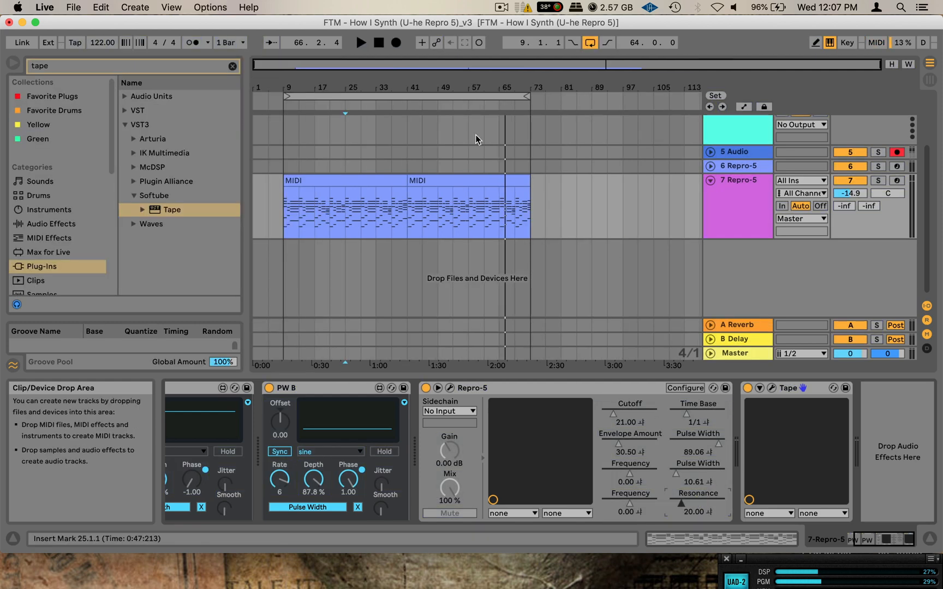
Step: Show the Repro-5 synth window again and play the arrangement to hear the patch
left_click_drag(371, 63, 380, 85)
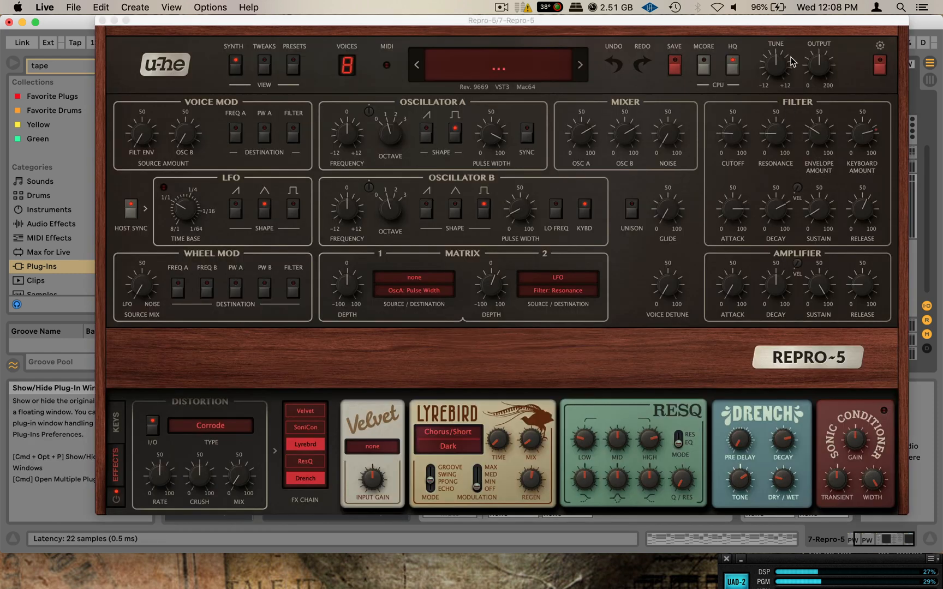
left_click_drag(782, 24, 777, 24)
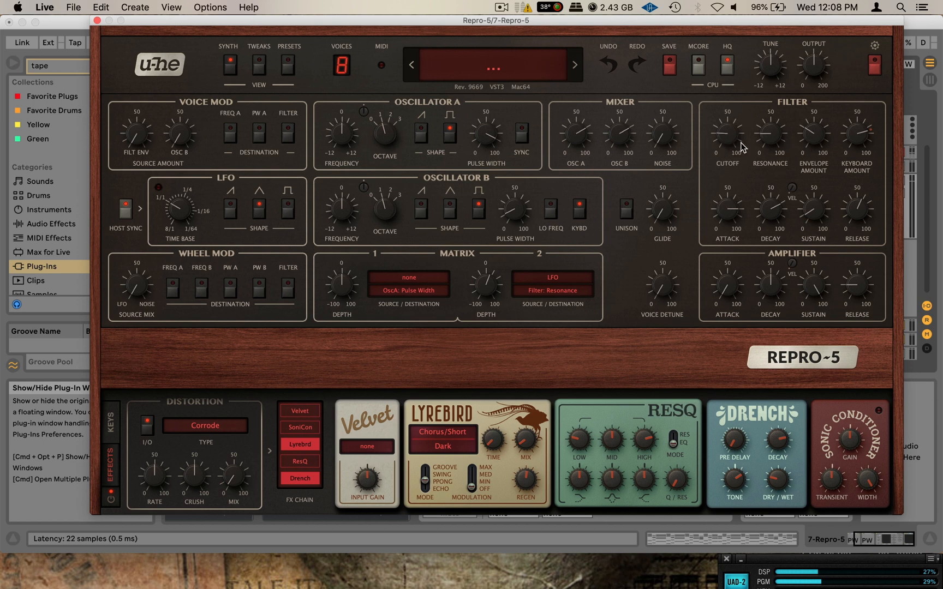
key("space")
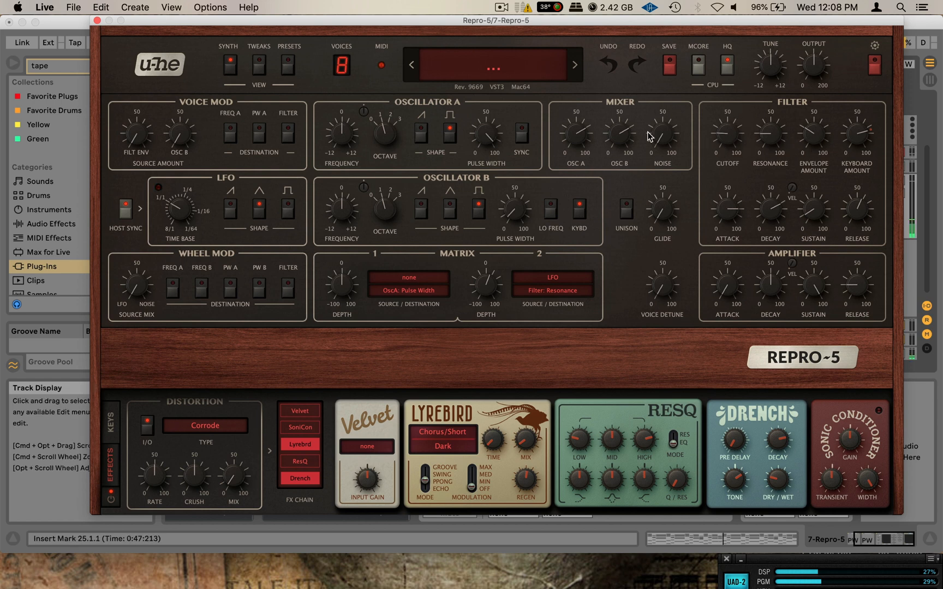